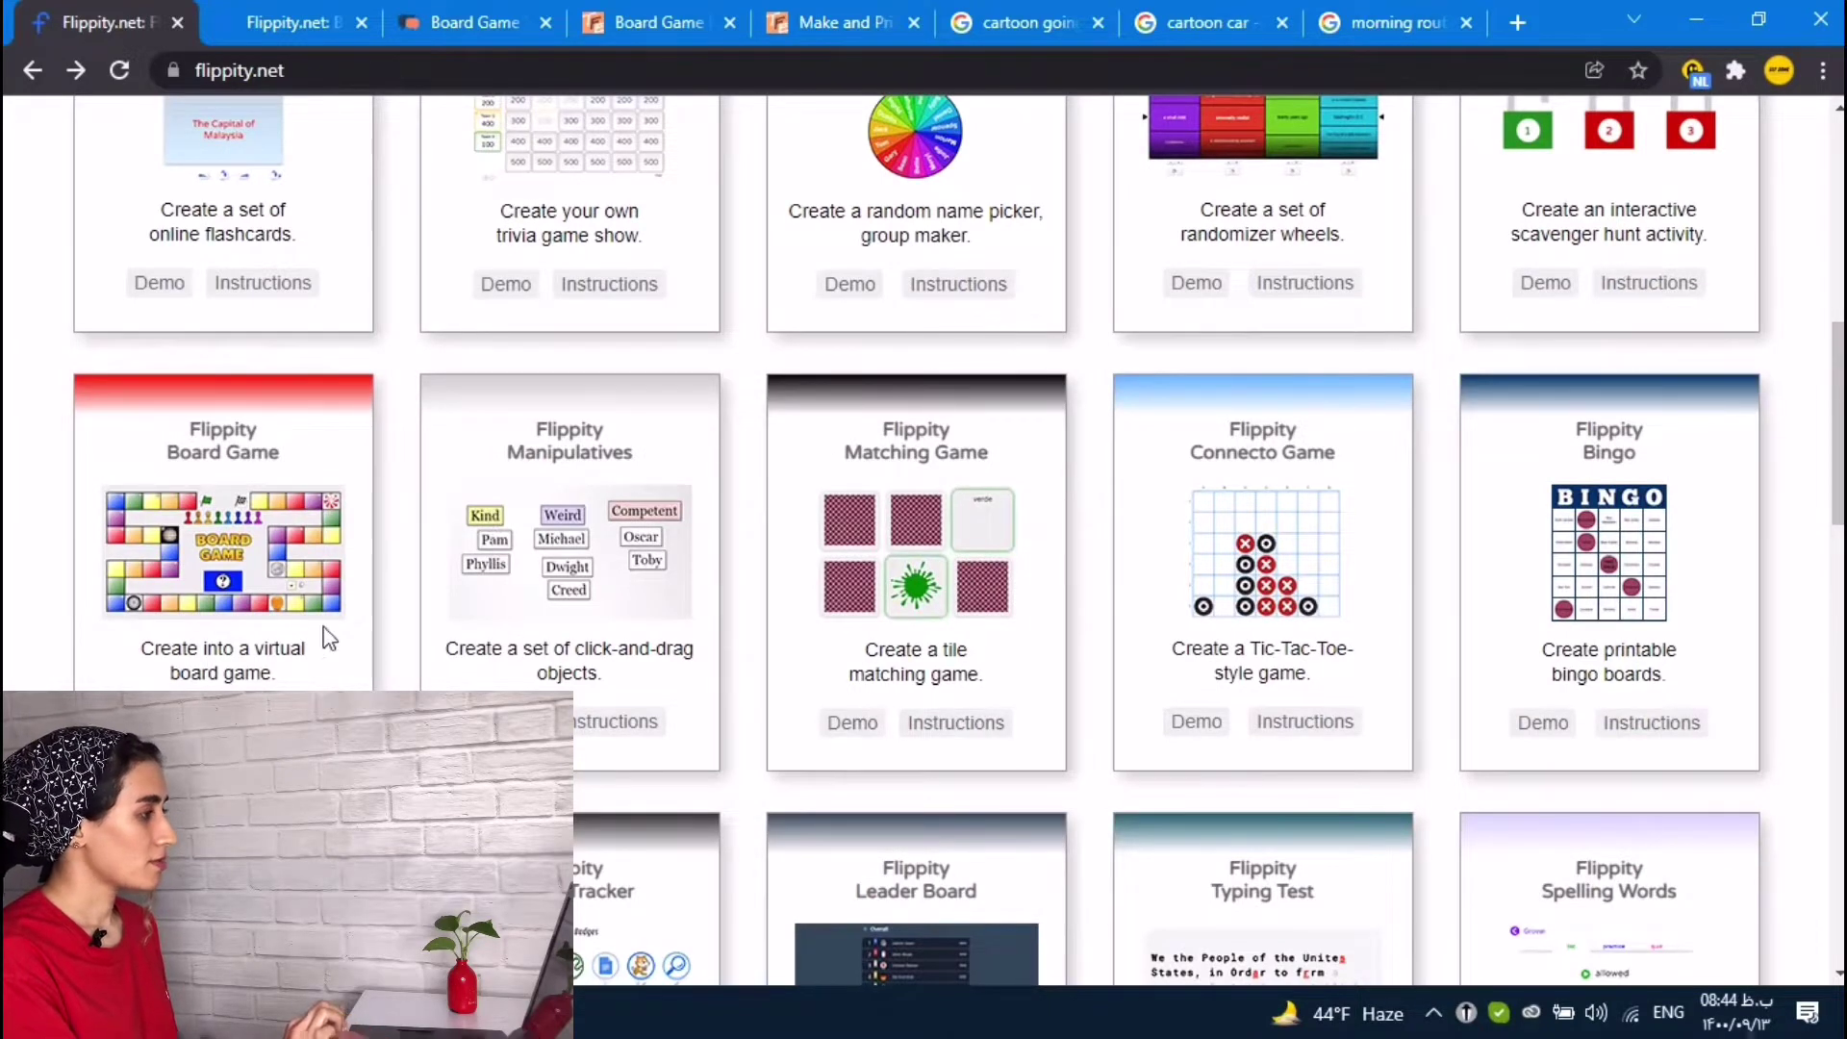
# Step: Open the Flippity Board Game instructions and make a copy of its Google Sheets template
pyautogui.click(263, 722)
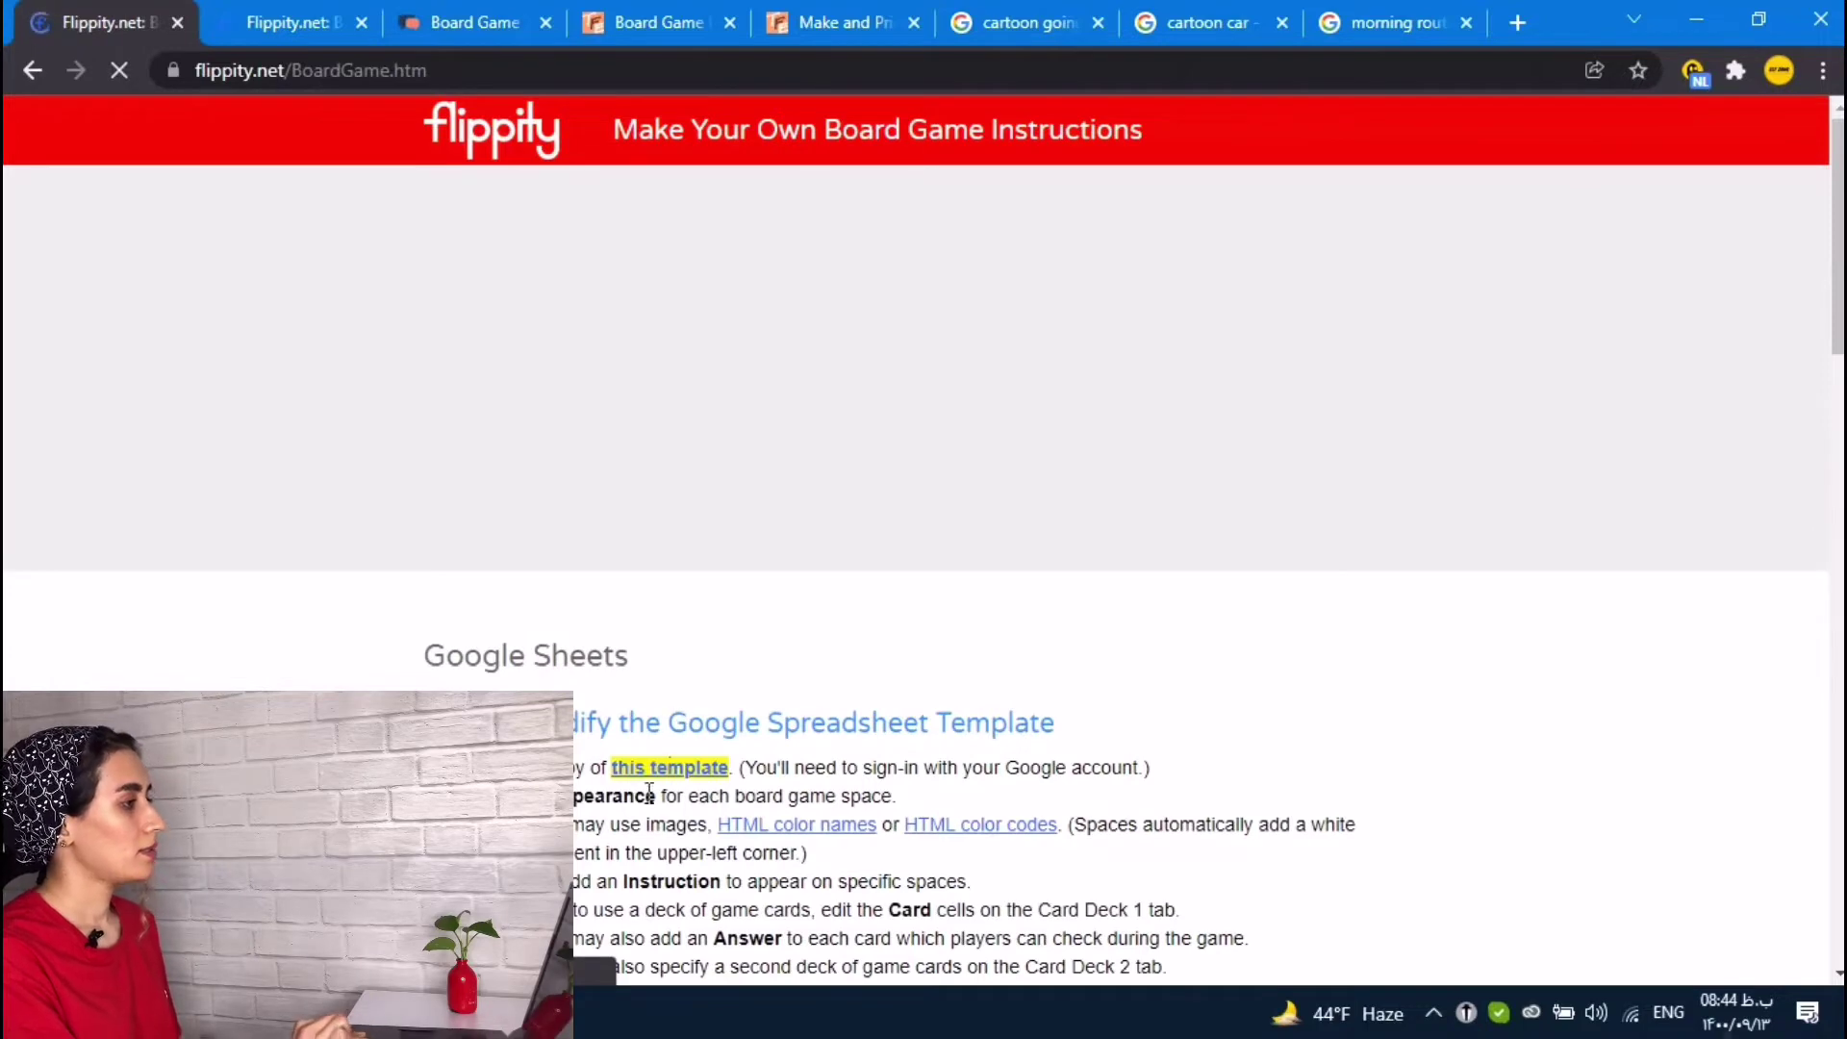
pyautogui.click(675, 769)
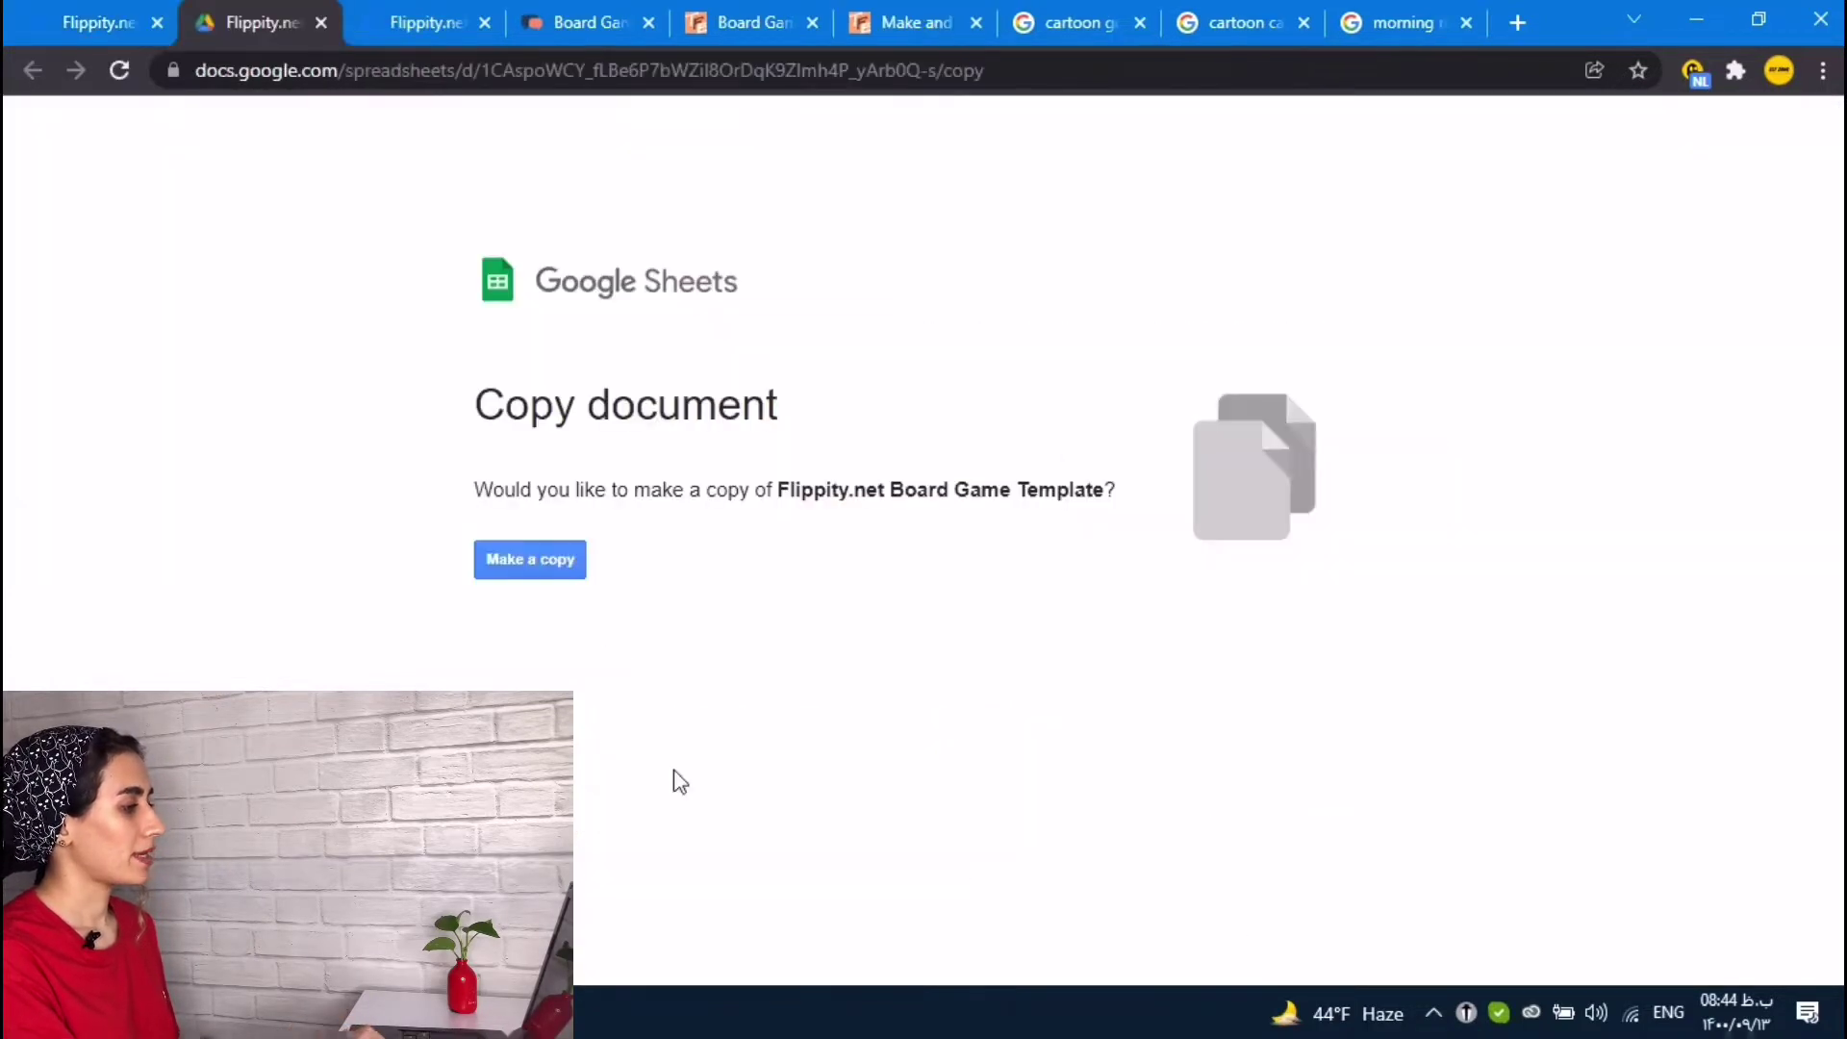
pyautogui.click(529, 556)
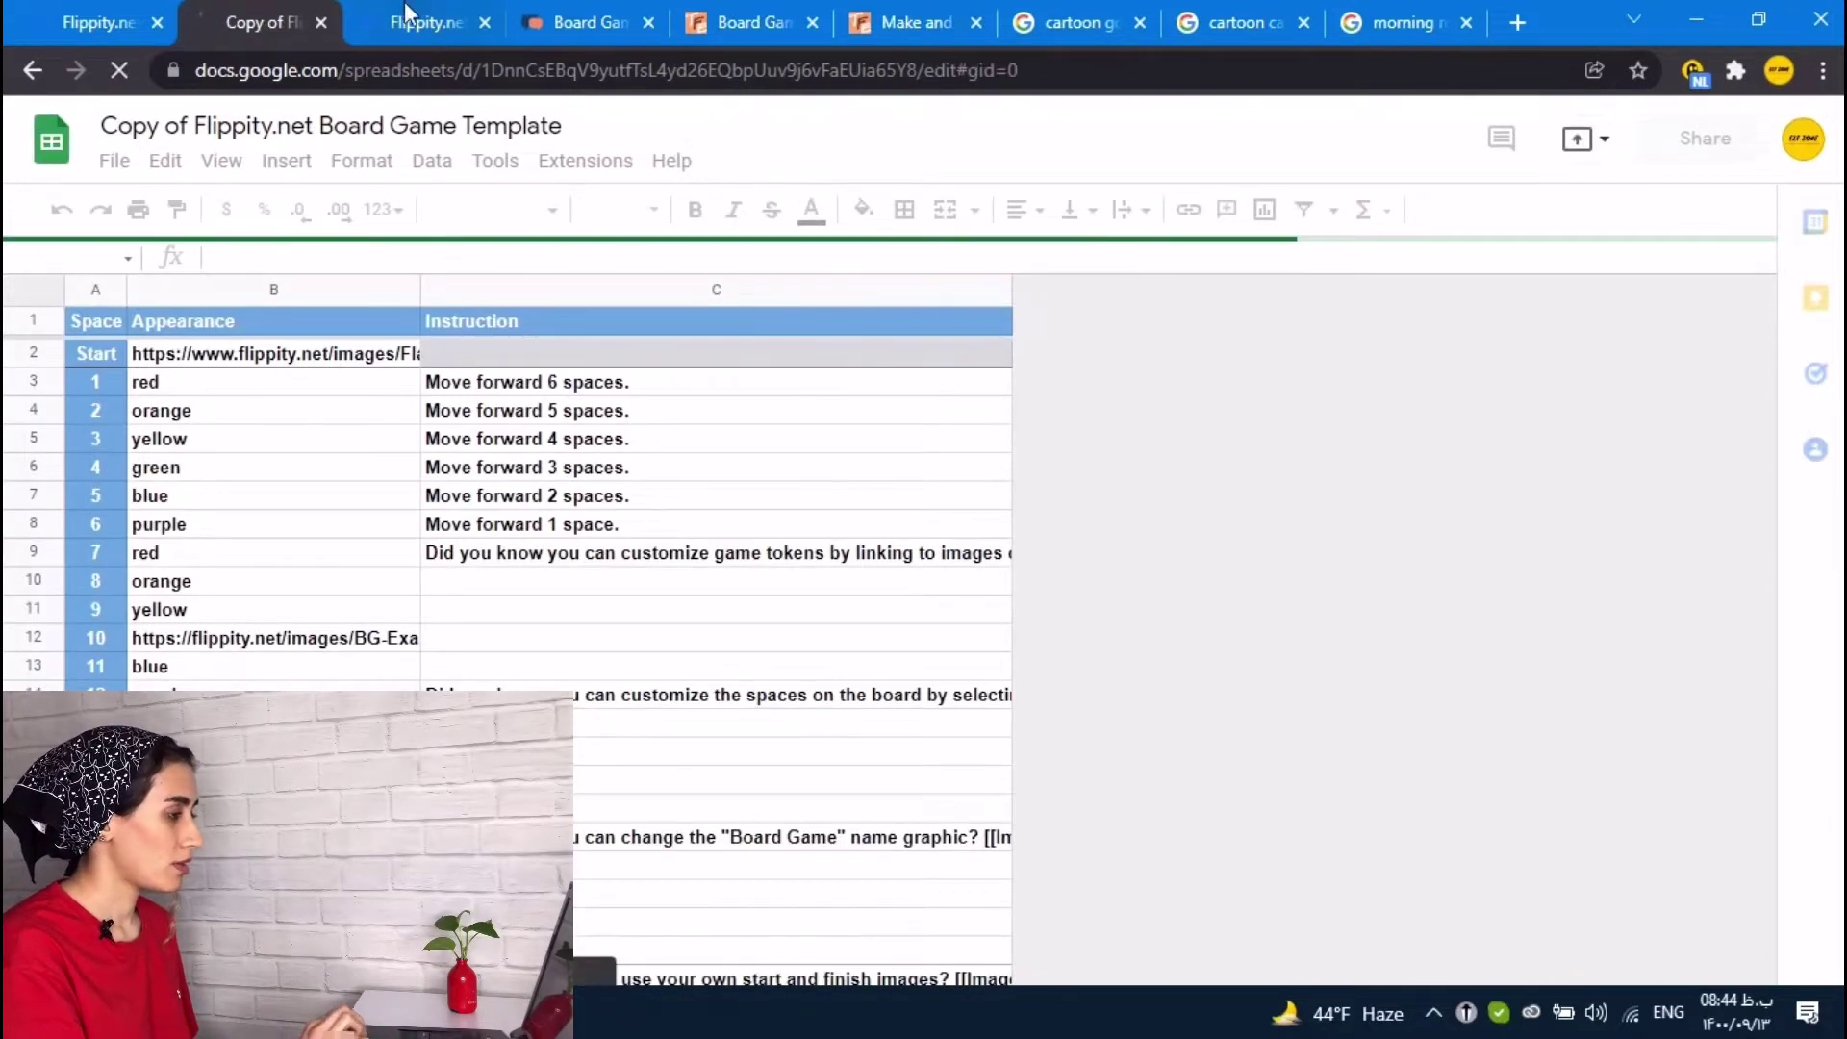
# Step: View the demo board game and read the instruction on space 1
pyautogui.click(424, 17)
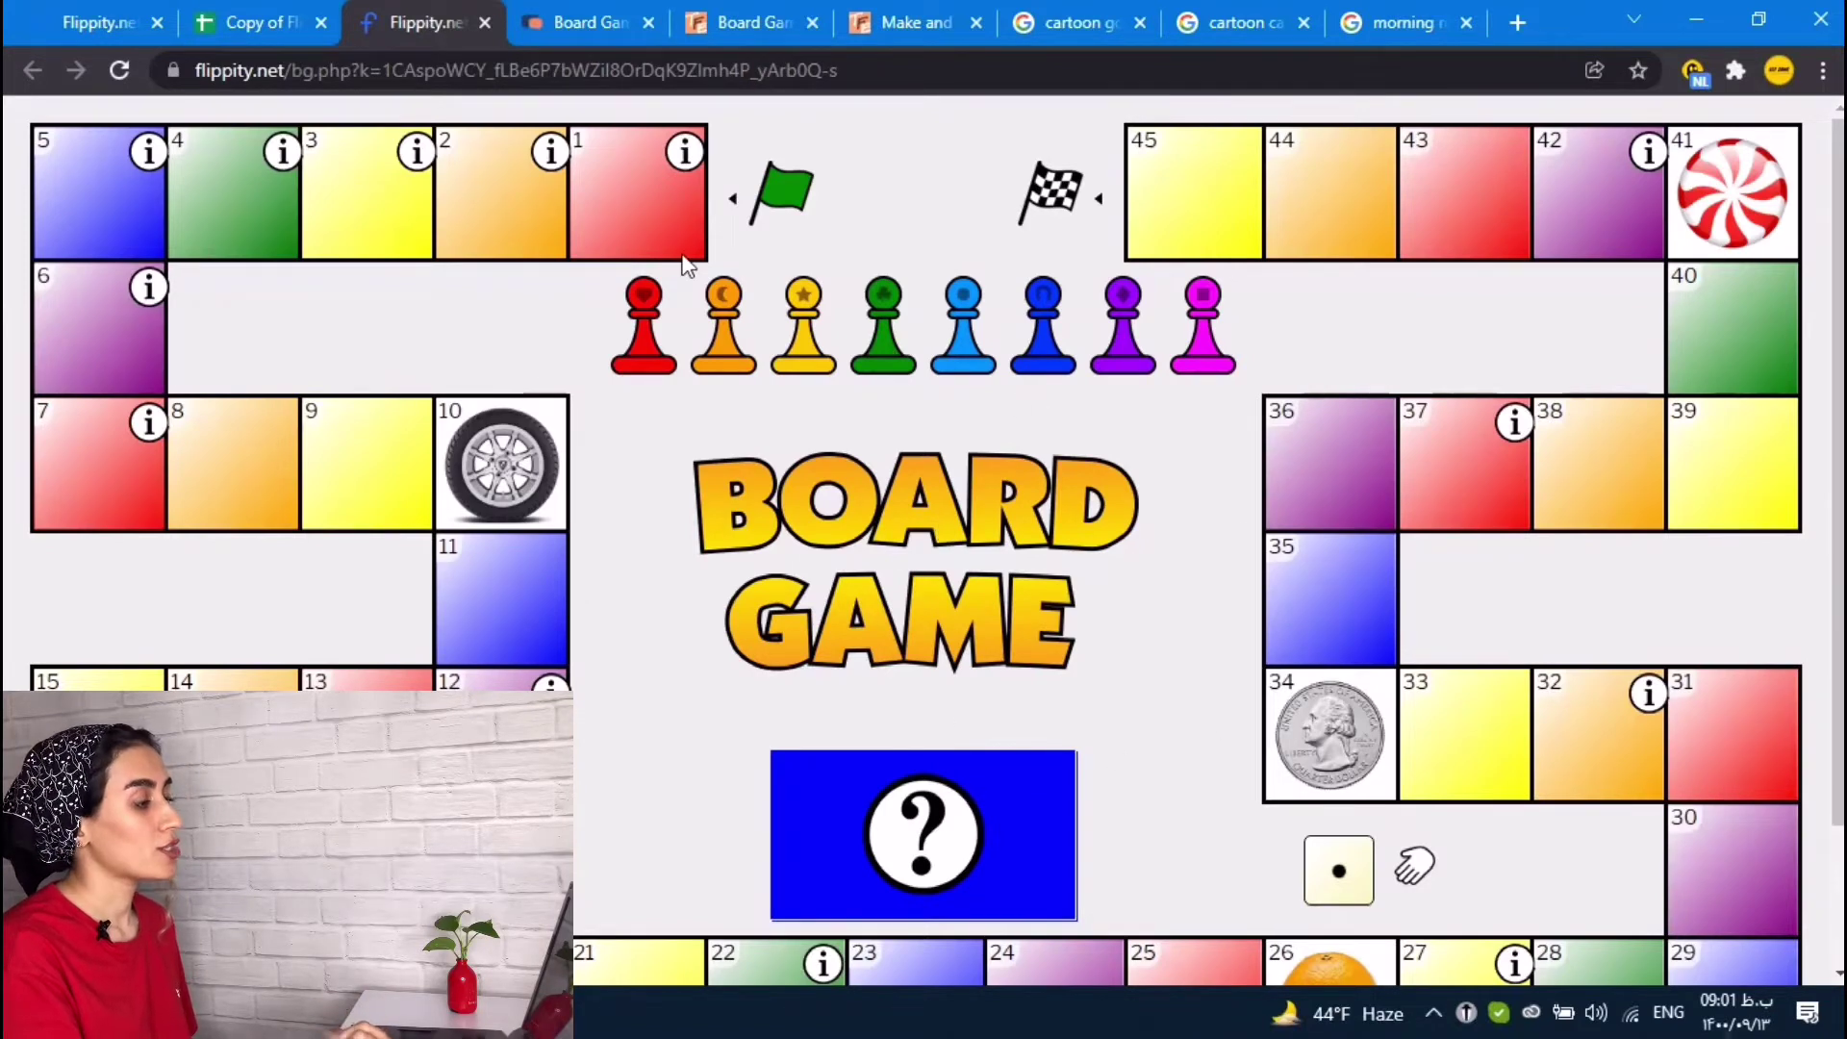
pyautogui.click(686, 154)
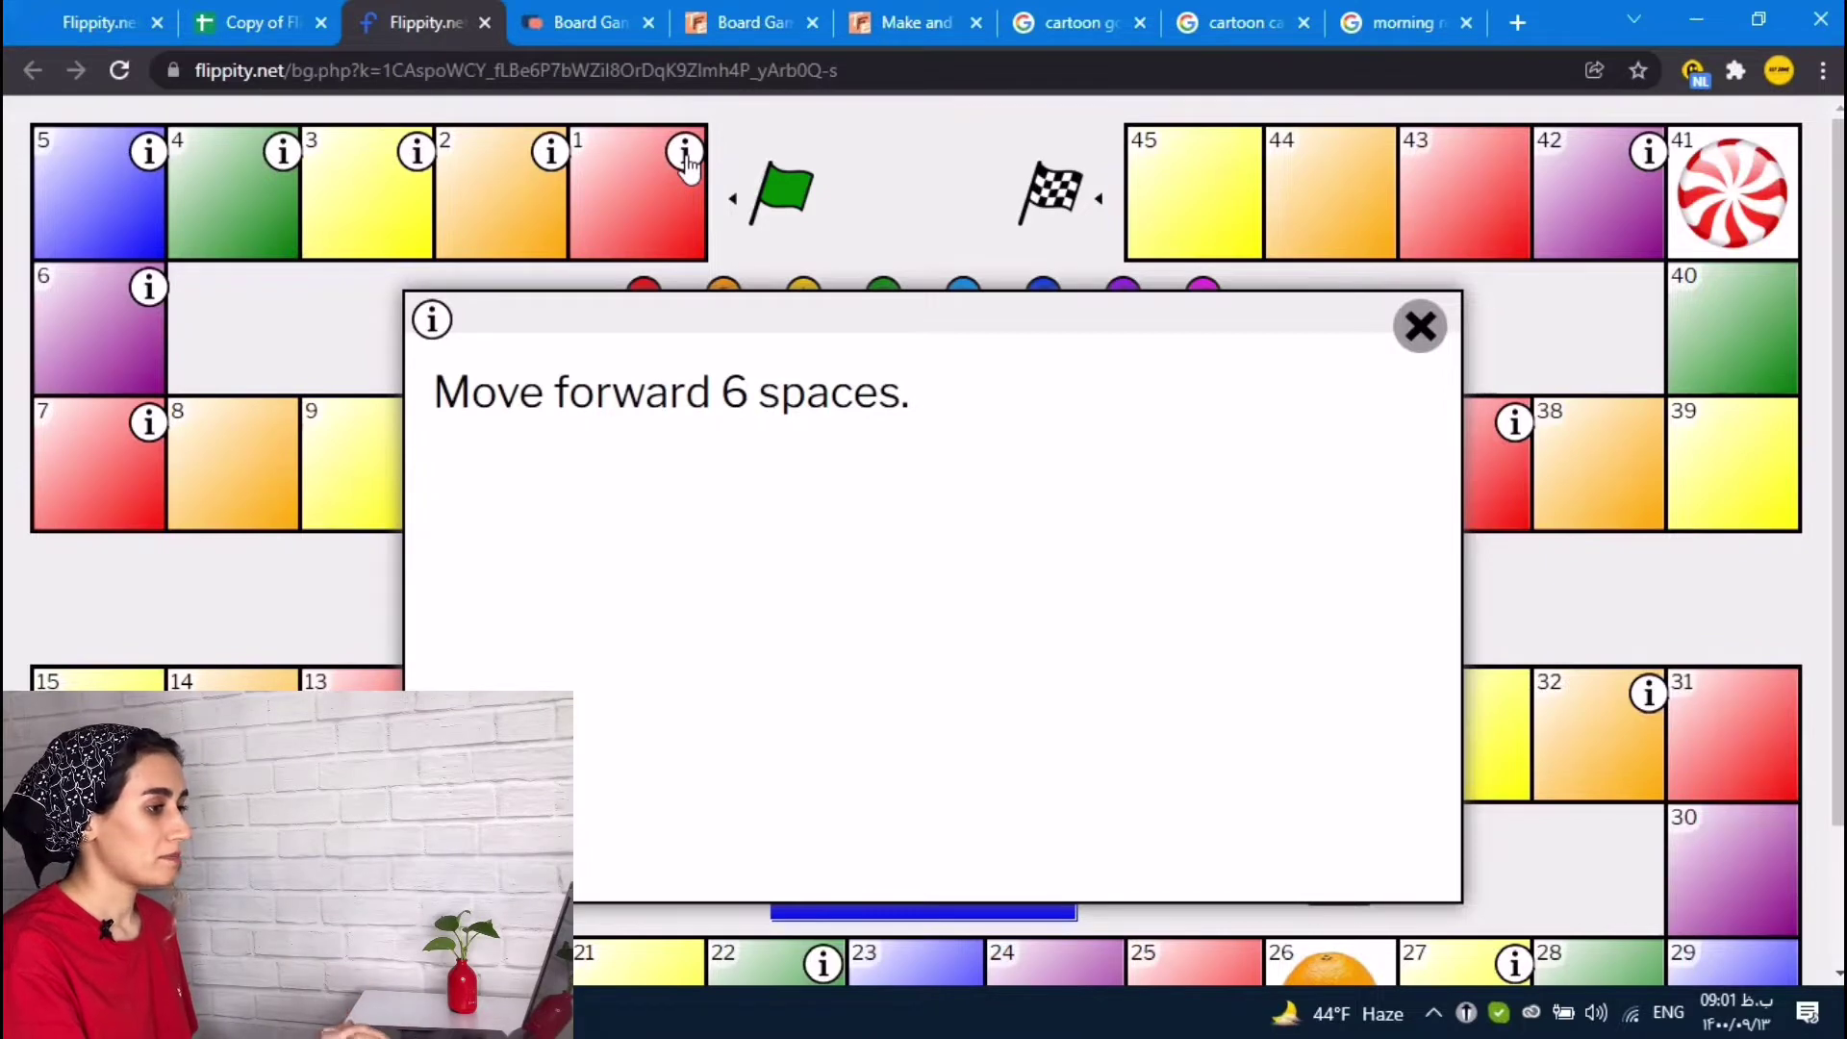
pyautogui.click(1432, 335)
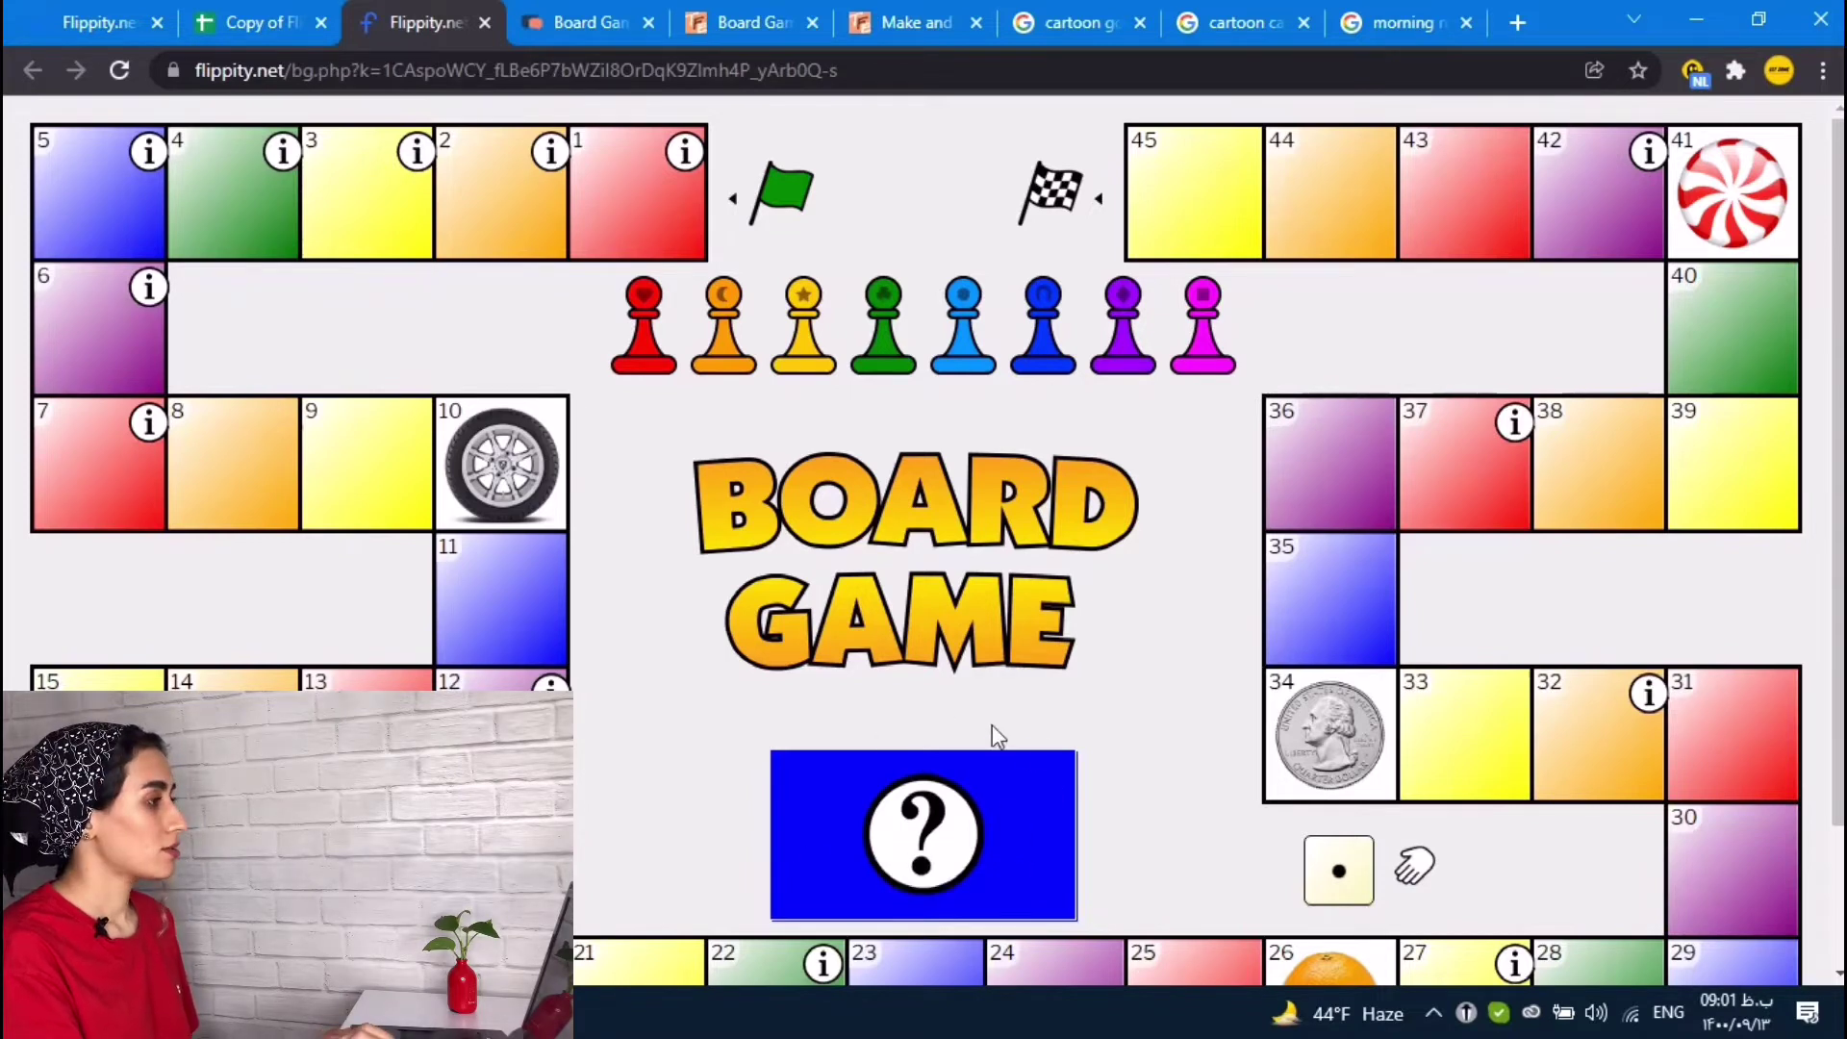
# Step: Locate space 10's appearance link in the template copy, and copy the address of the PIXTA image of children outside a school
pyautogui.click(229, 15)
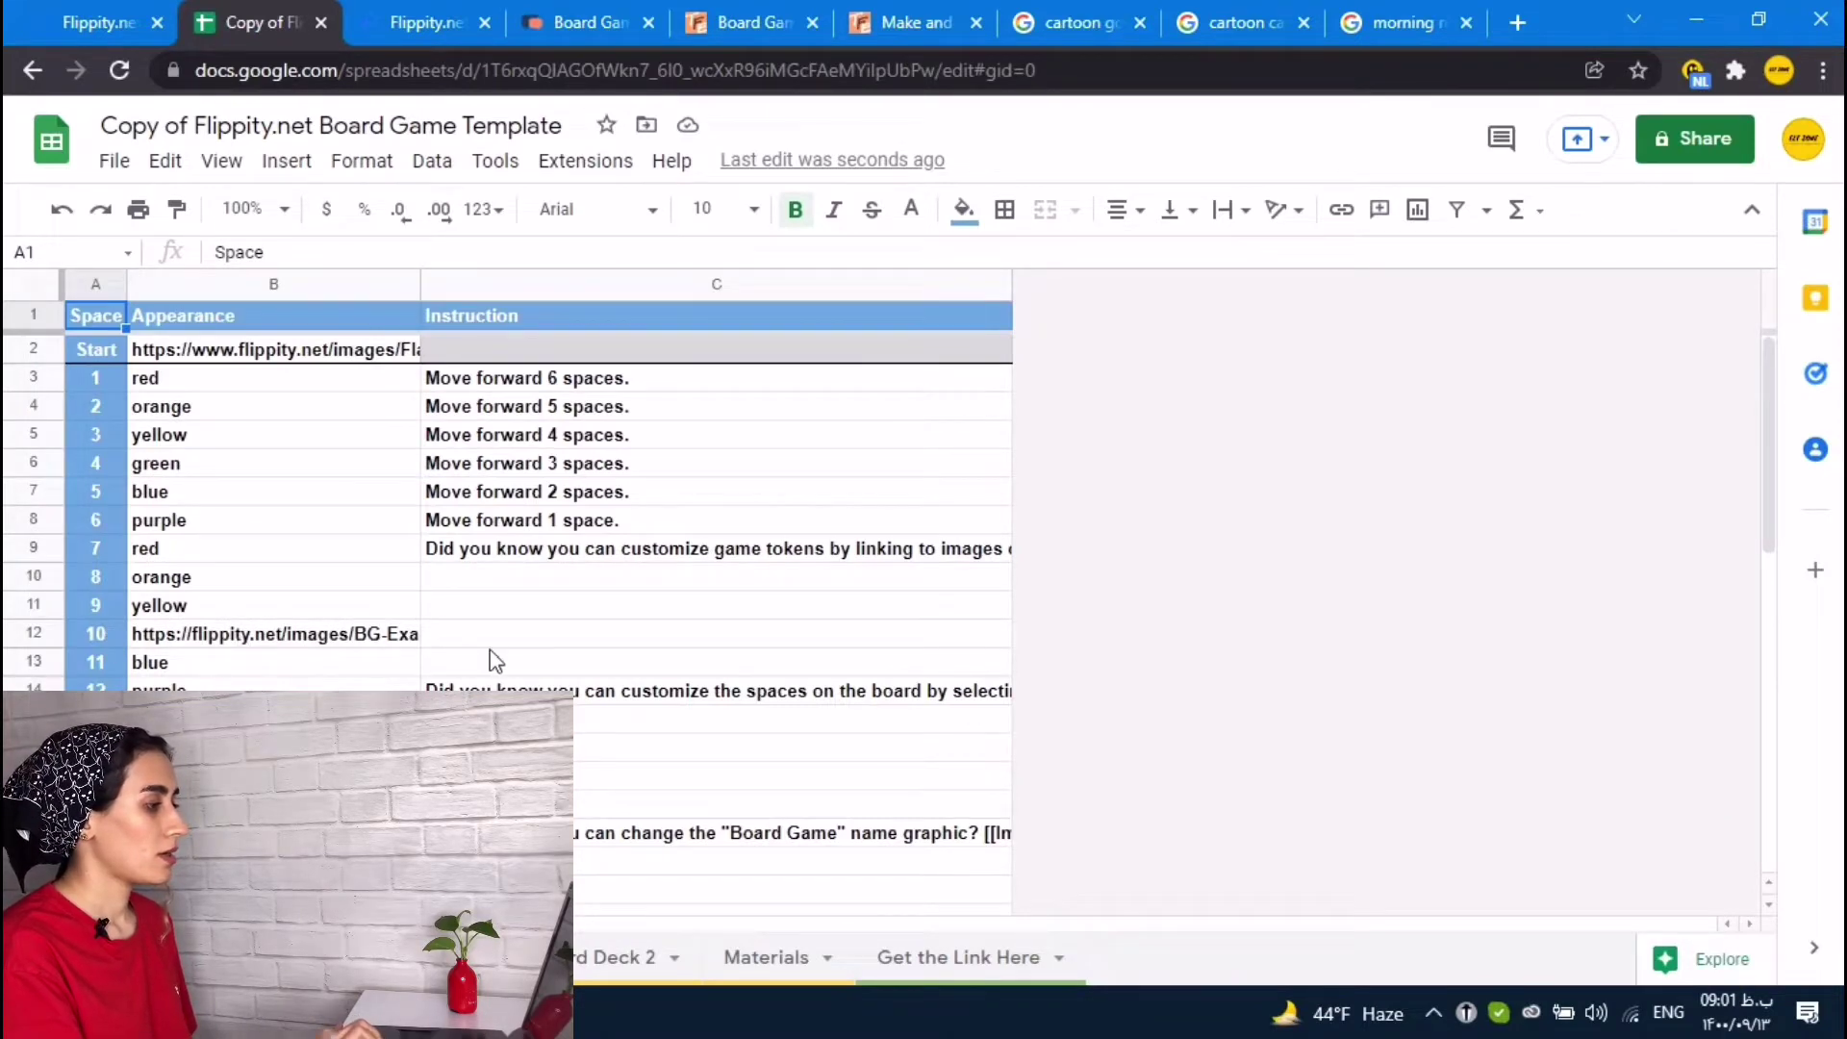
pyautogui.click(345, 638)
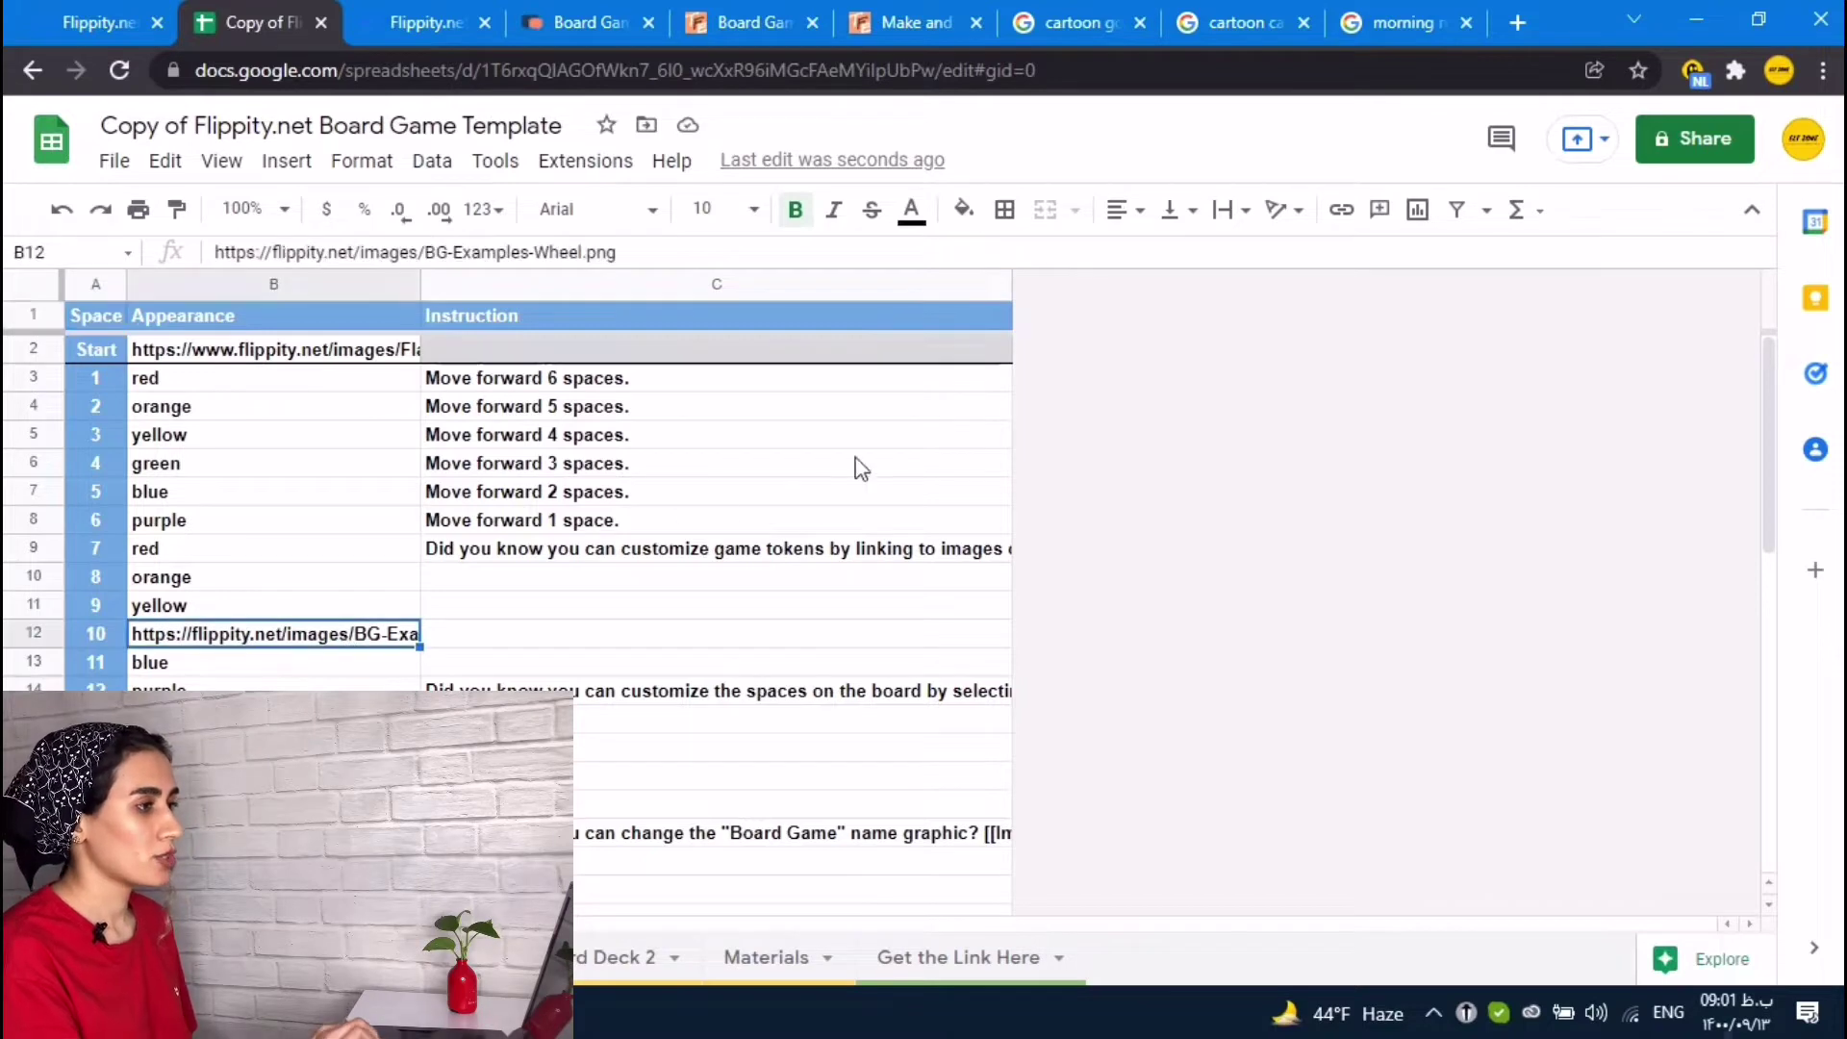
pyautogui.click(1234, 21)
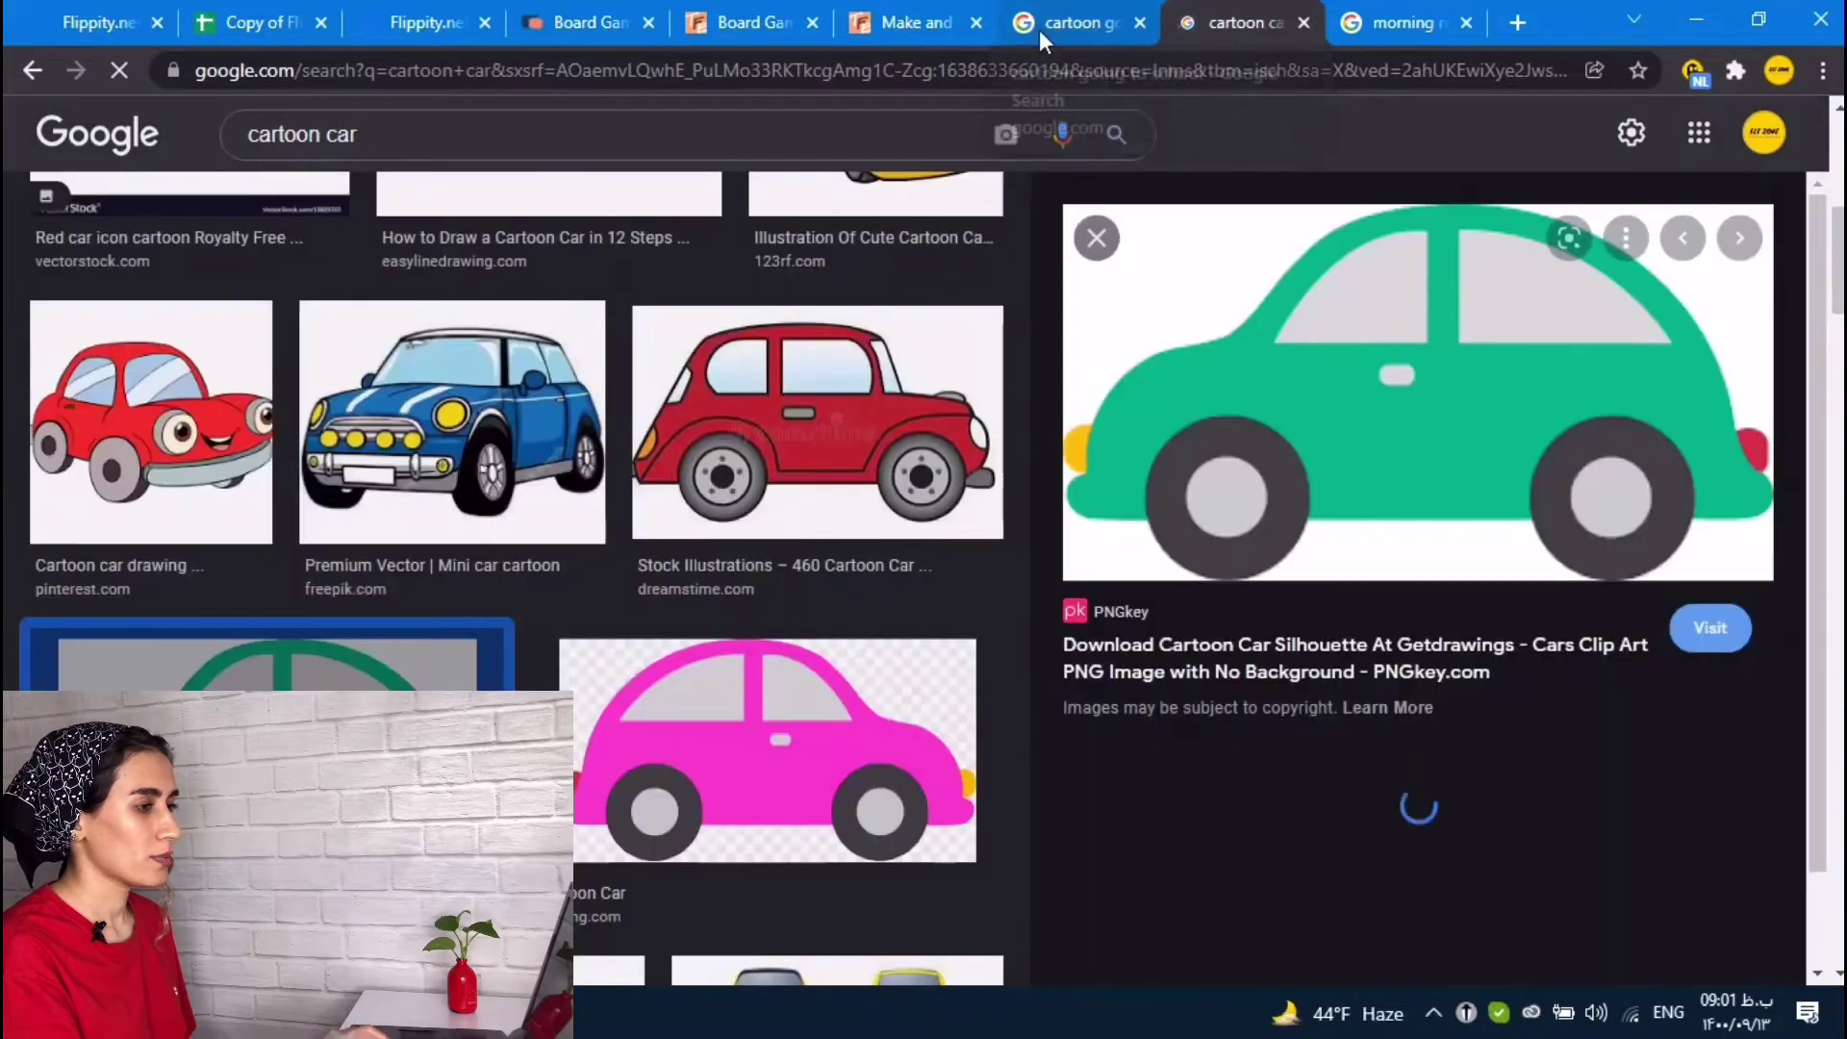
pyautogui.click(1039, 27)
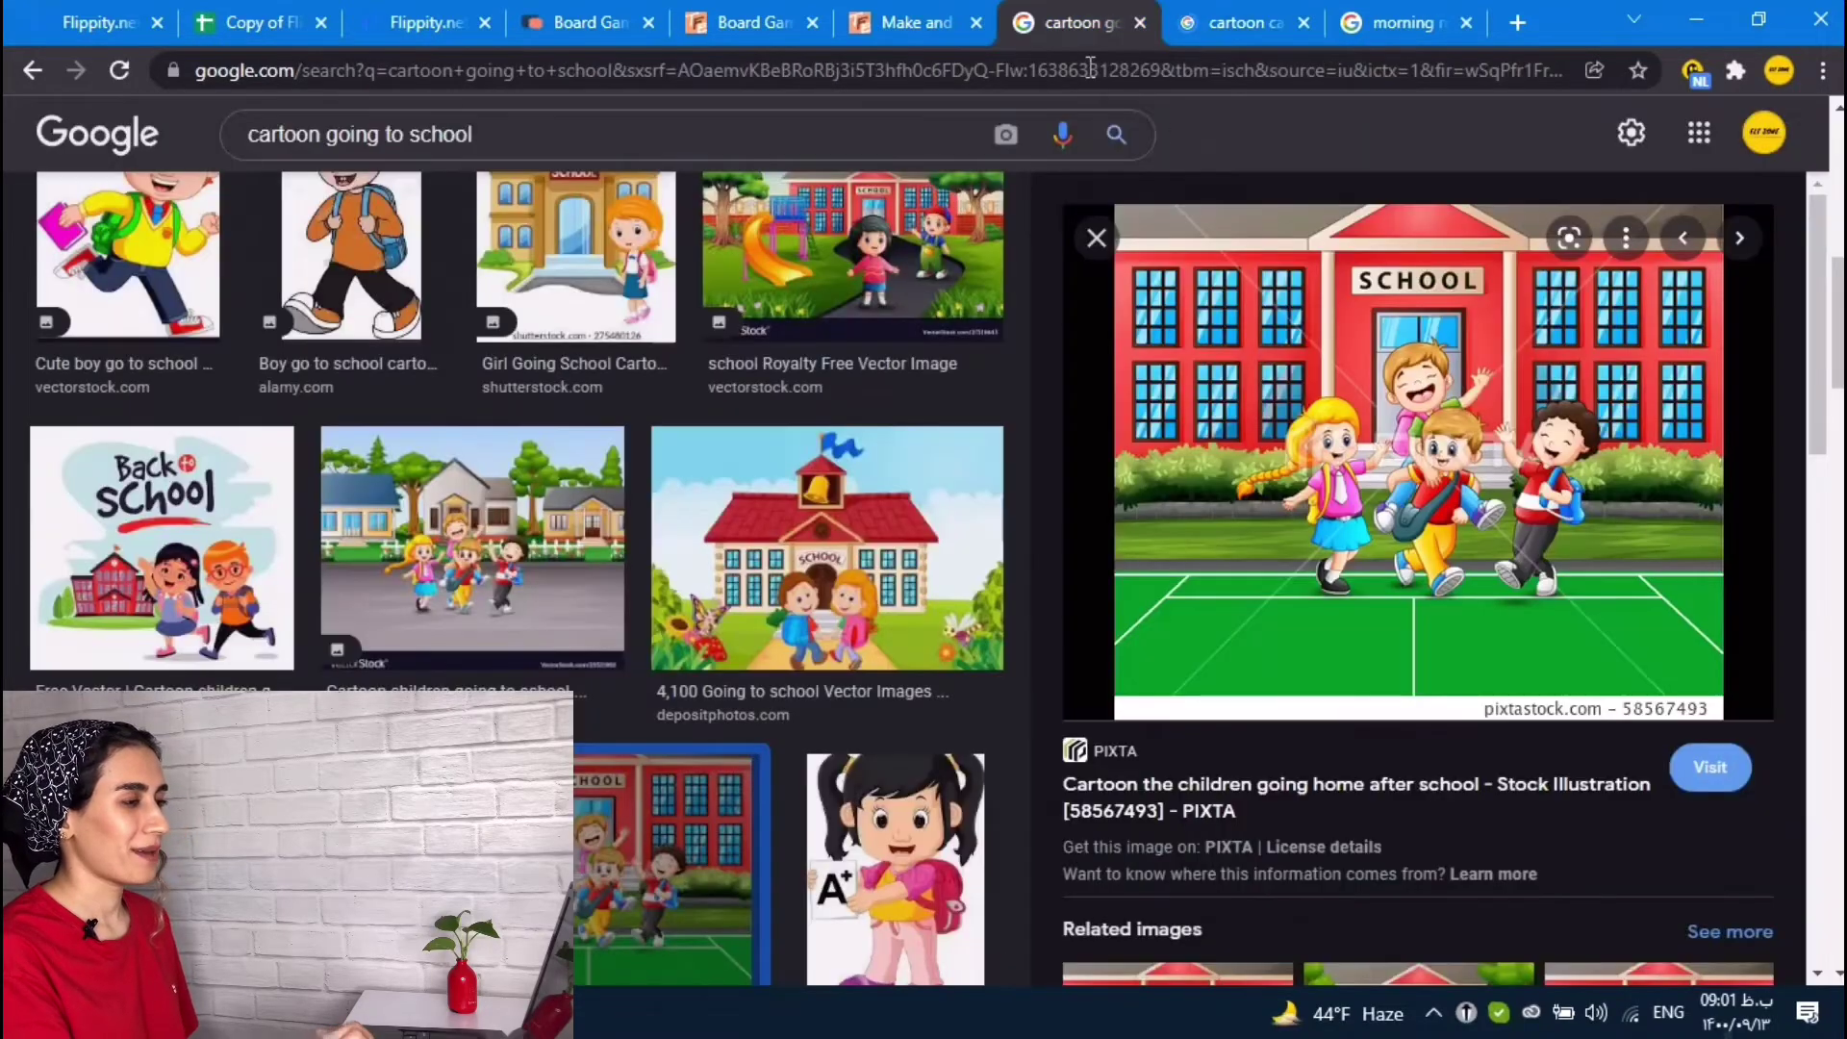
pyautogui.rightClick(1423, 389)
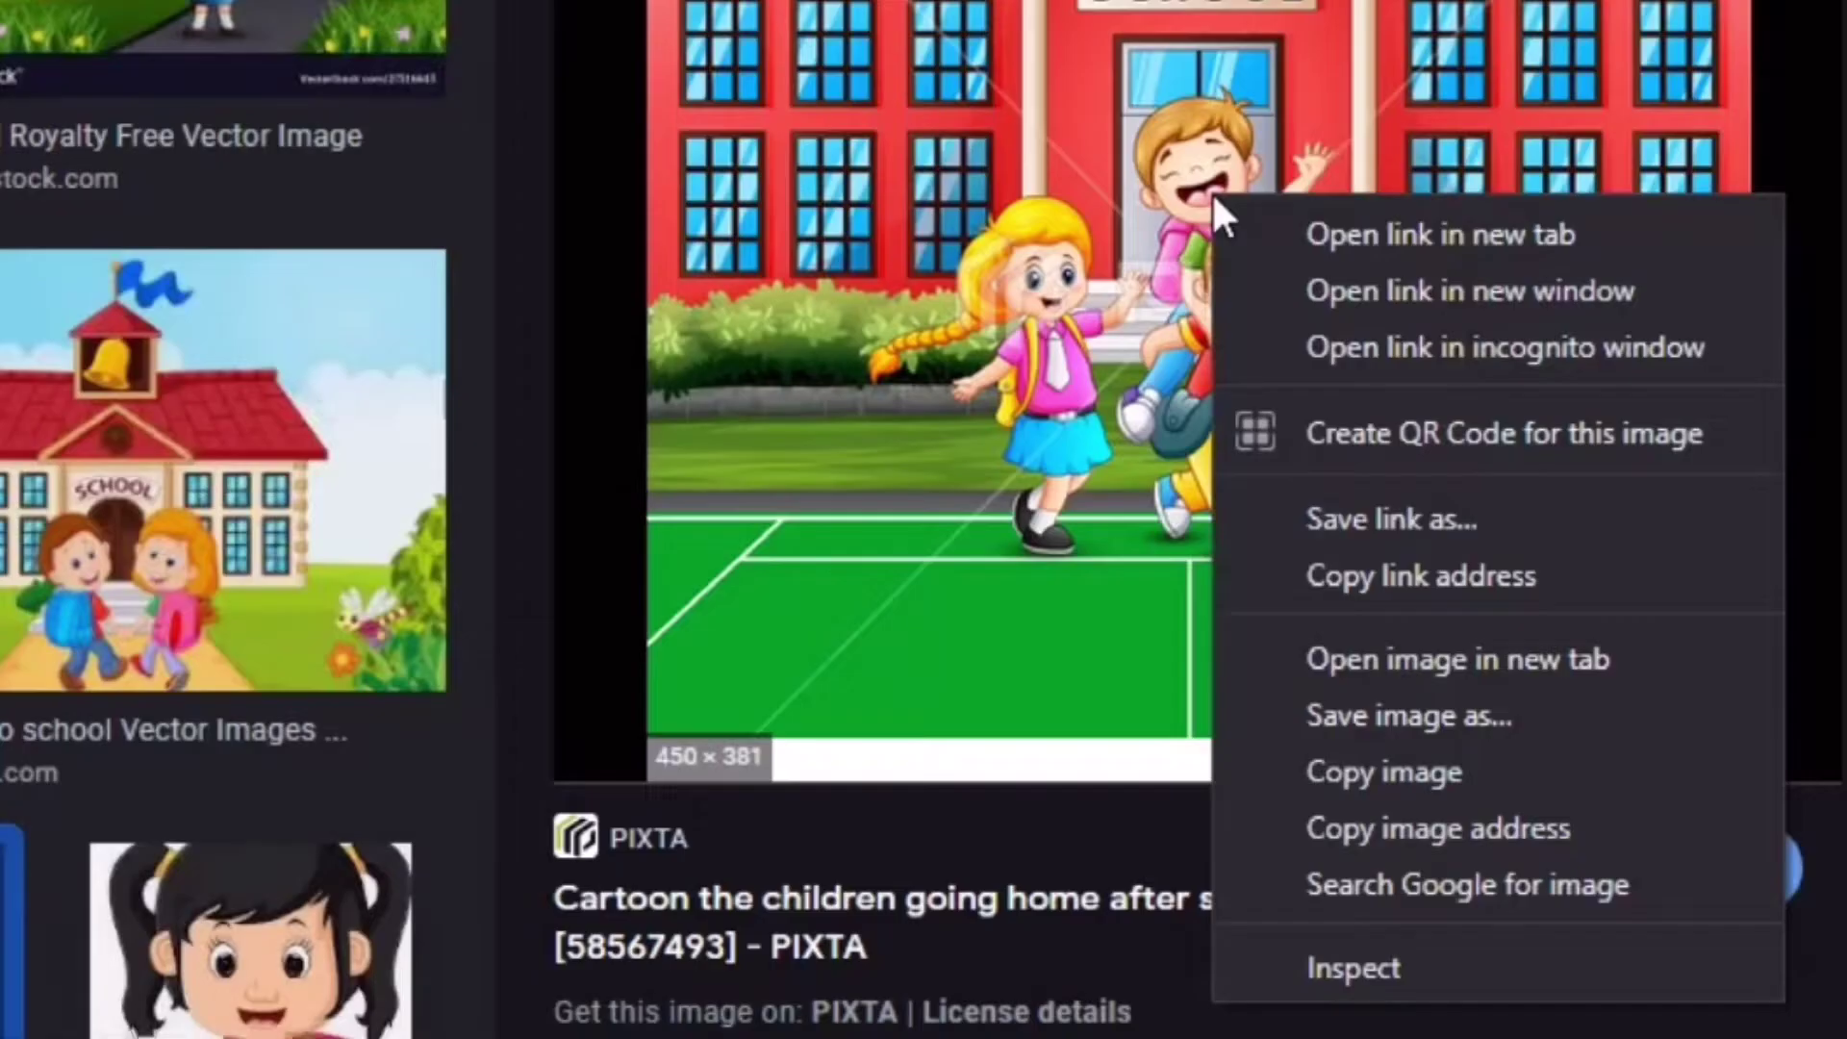
pyautogui.click(1436, 828)
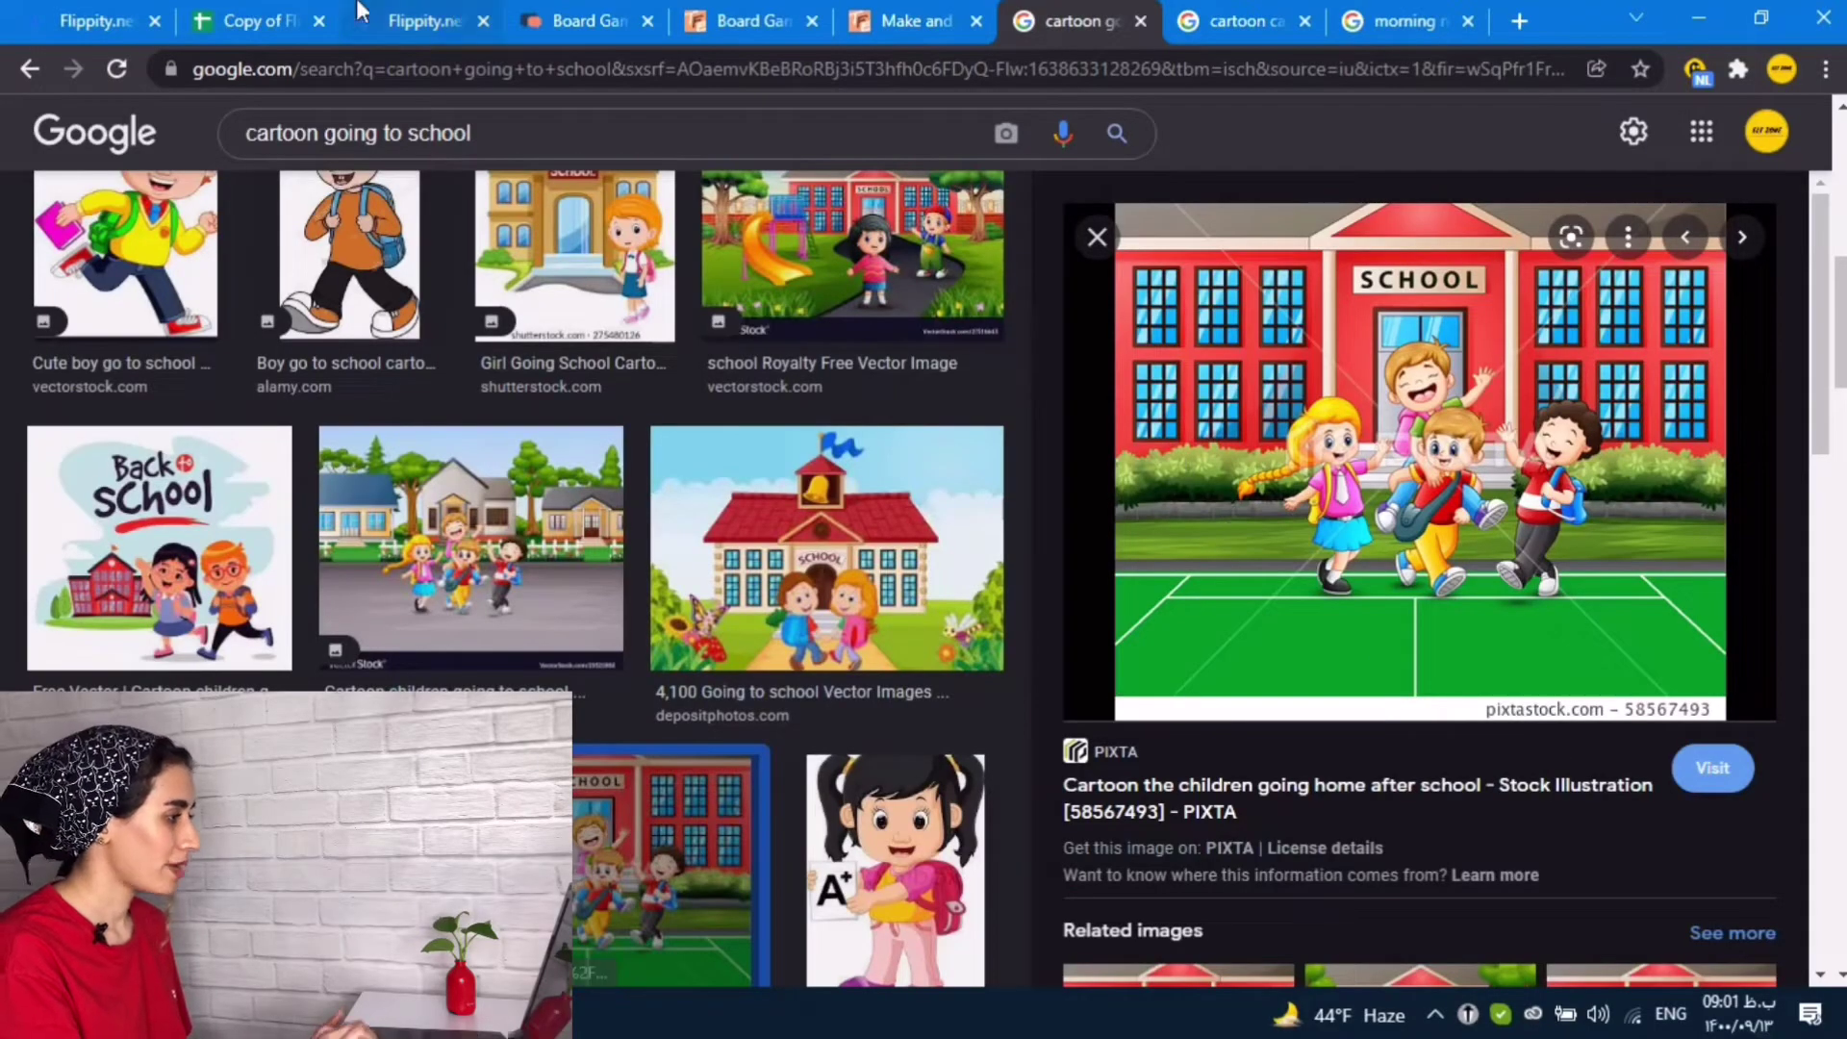
# Step: Replace space 10's appearance link in the template copy with the copied school image address
pyautogui.click(279, 14)
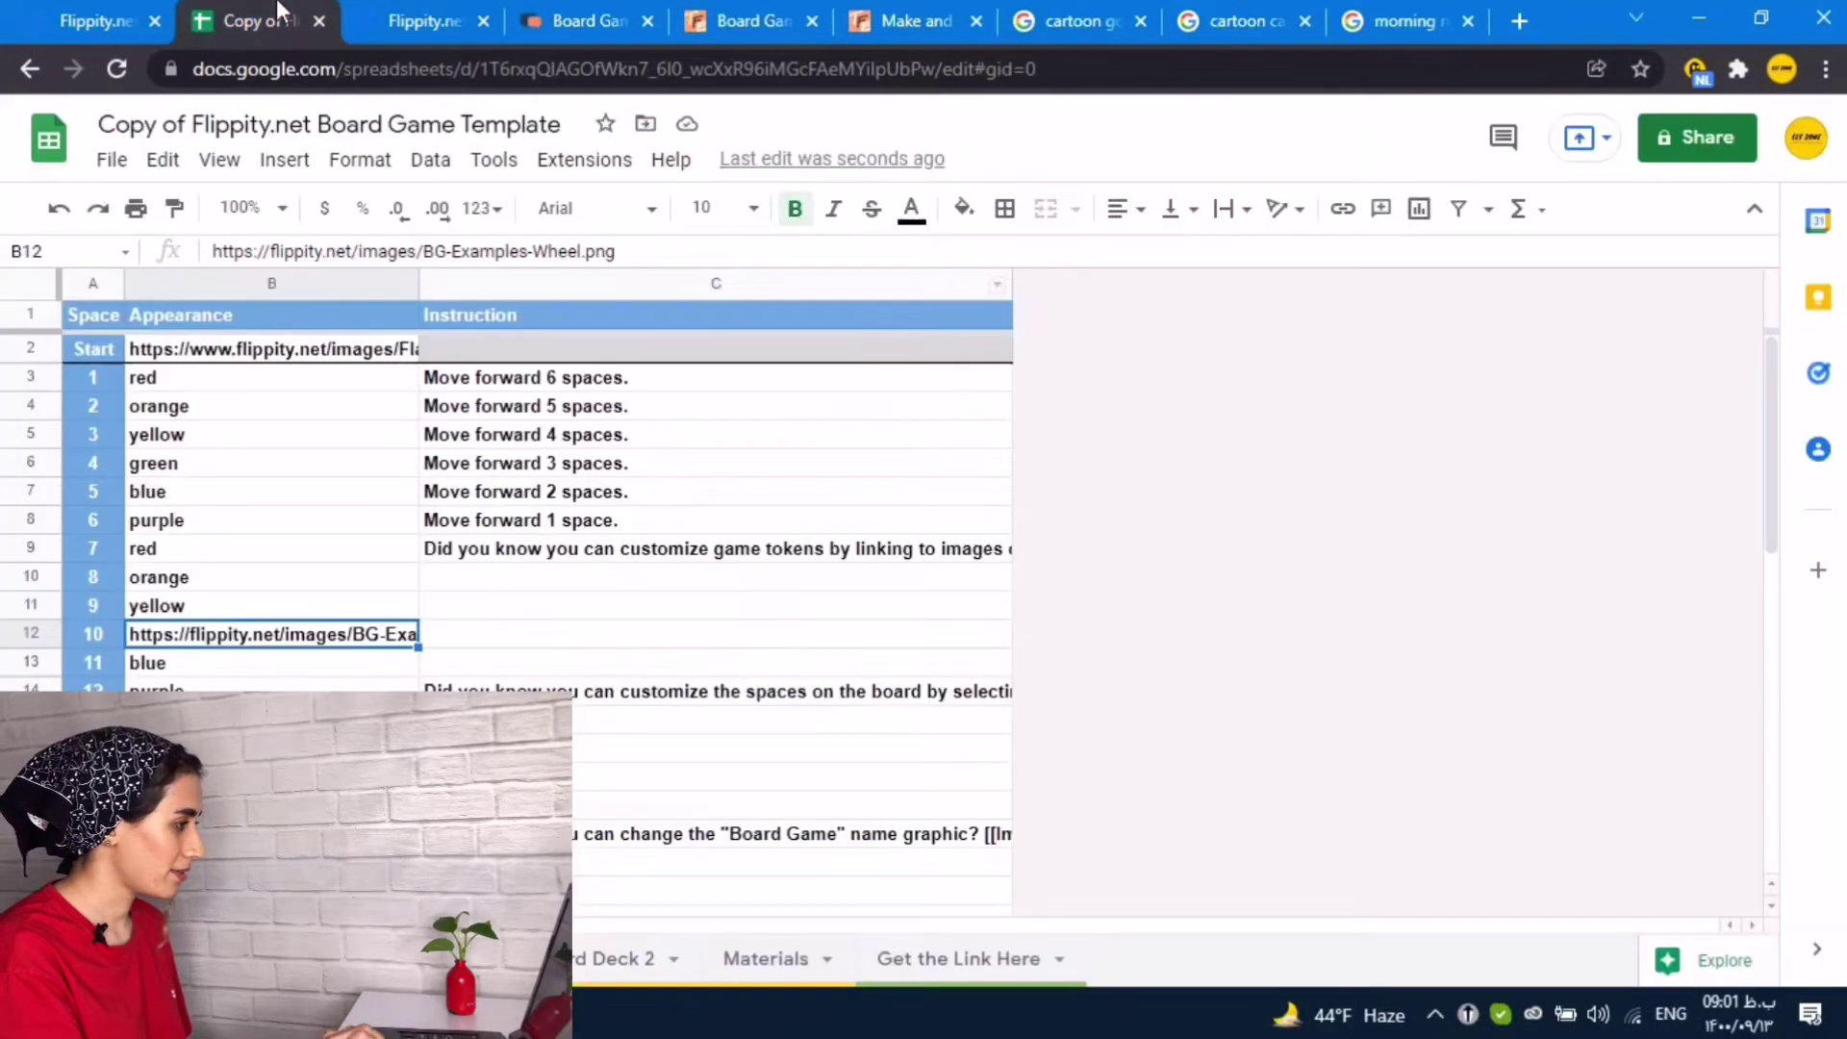
pyautogui.doubleClick(332, 643)
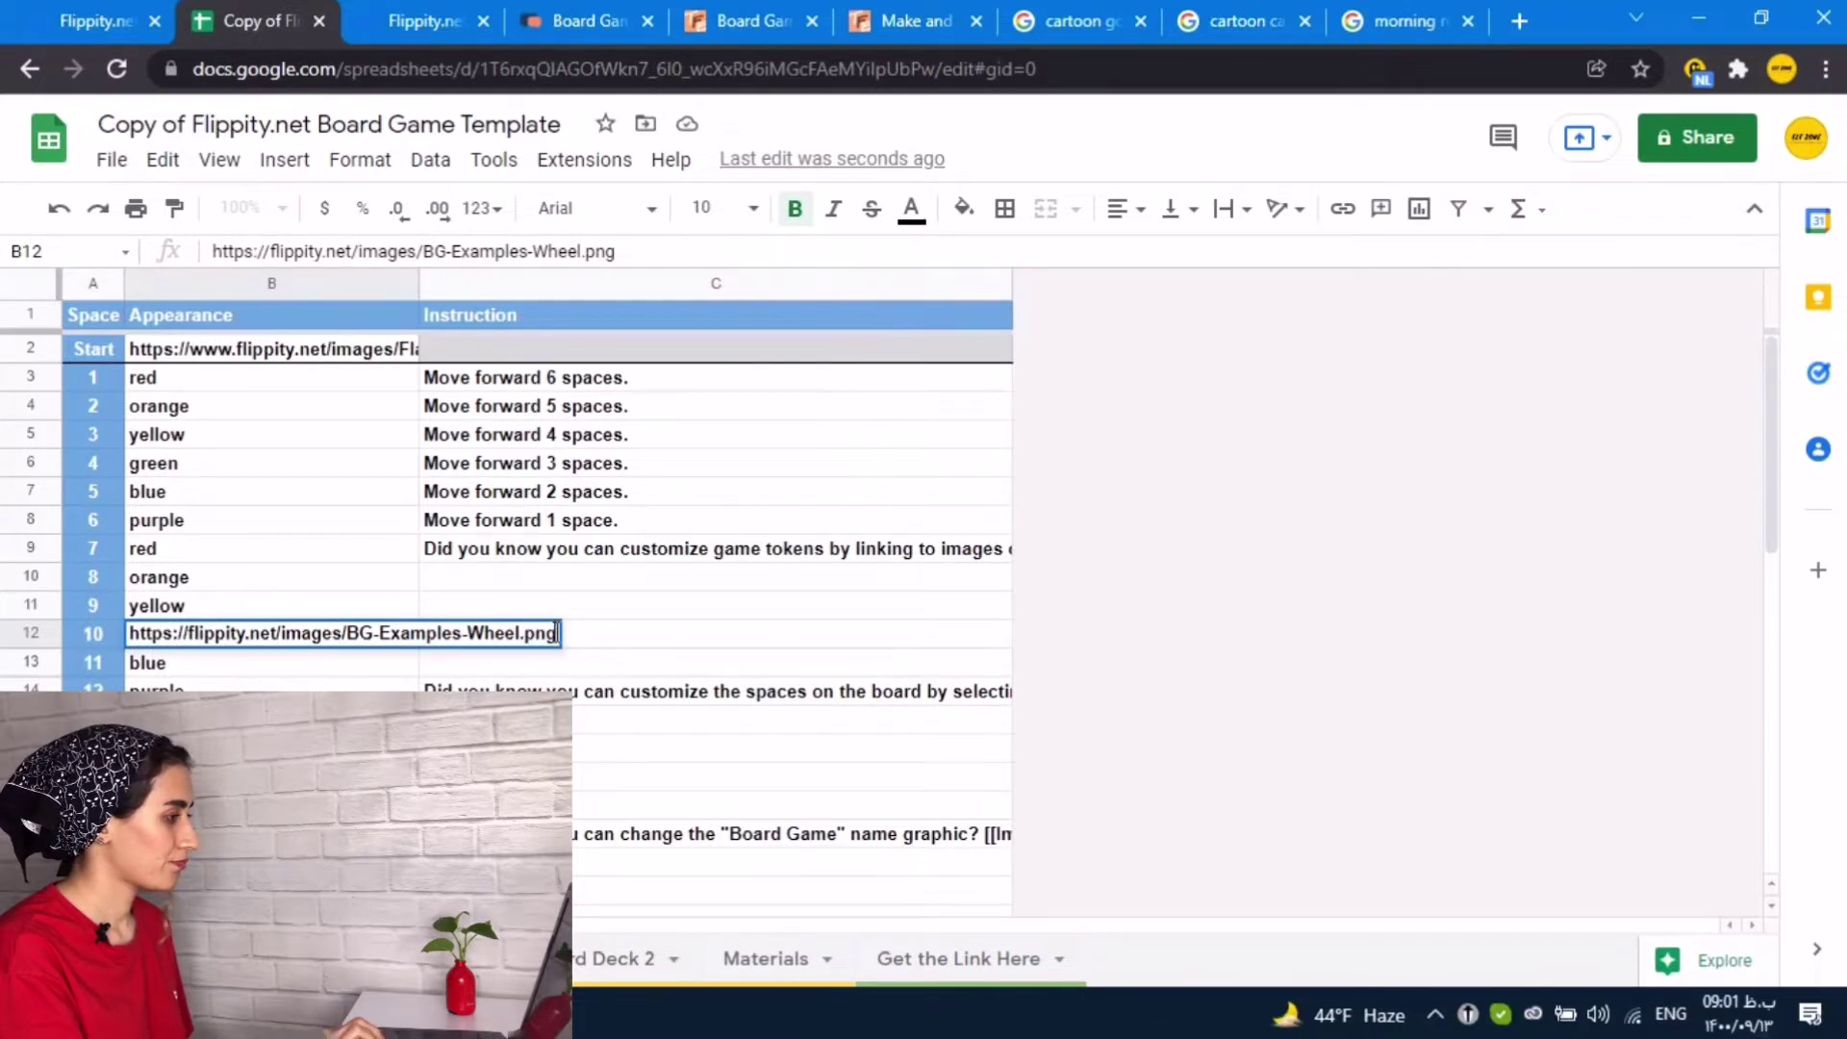
pyautogui.moveTo(558, 633); pyautogui.dragTo(154, 627)
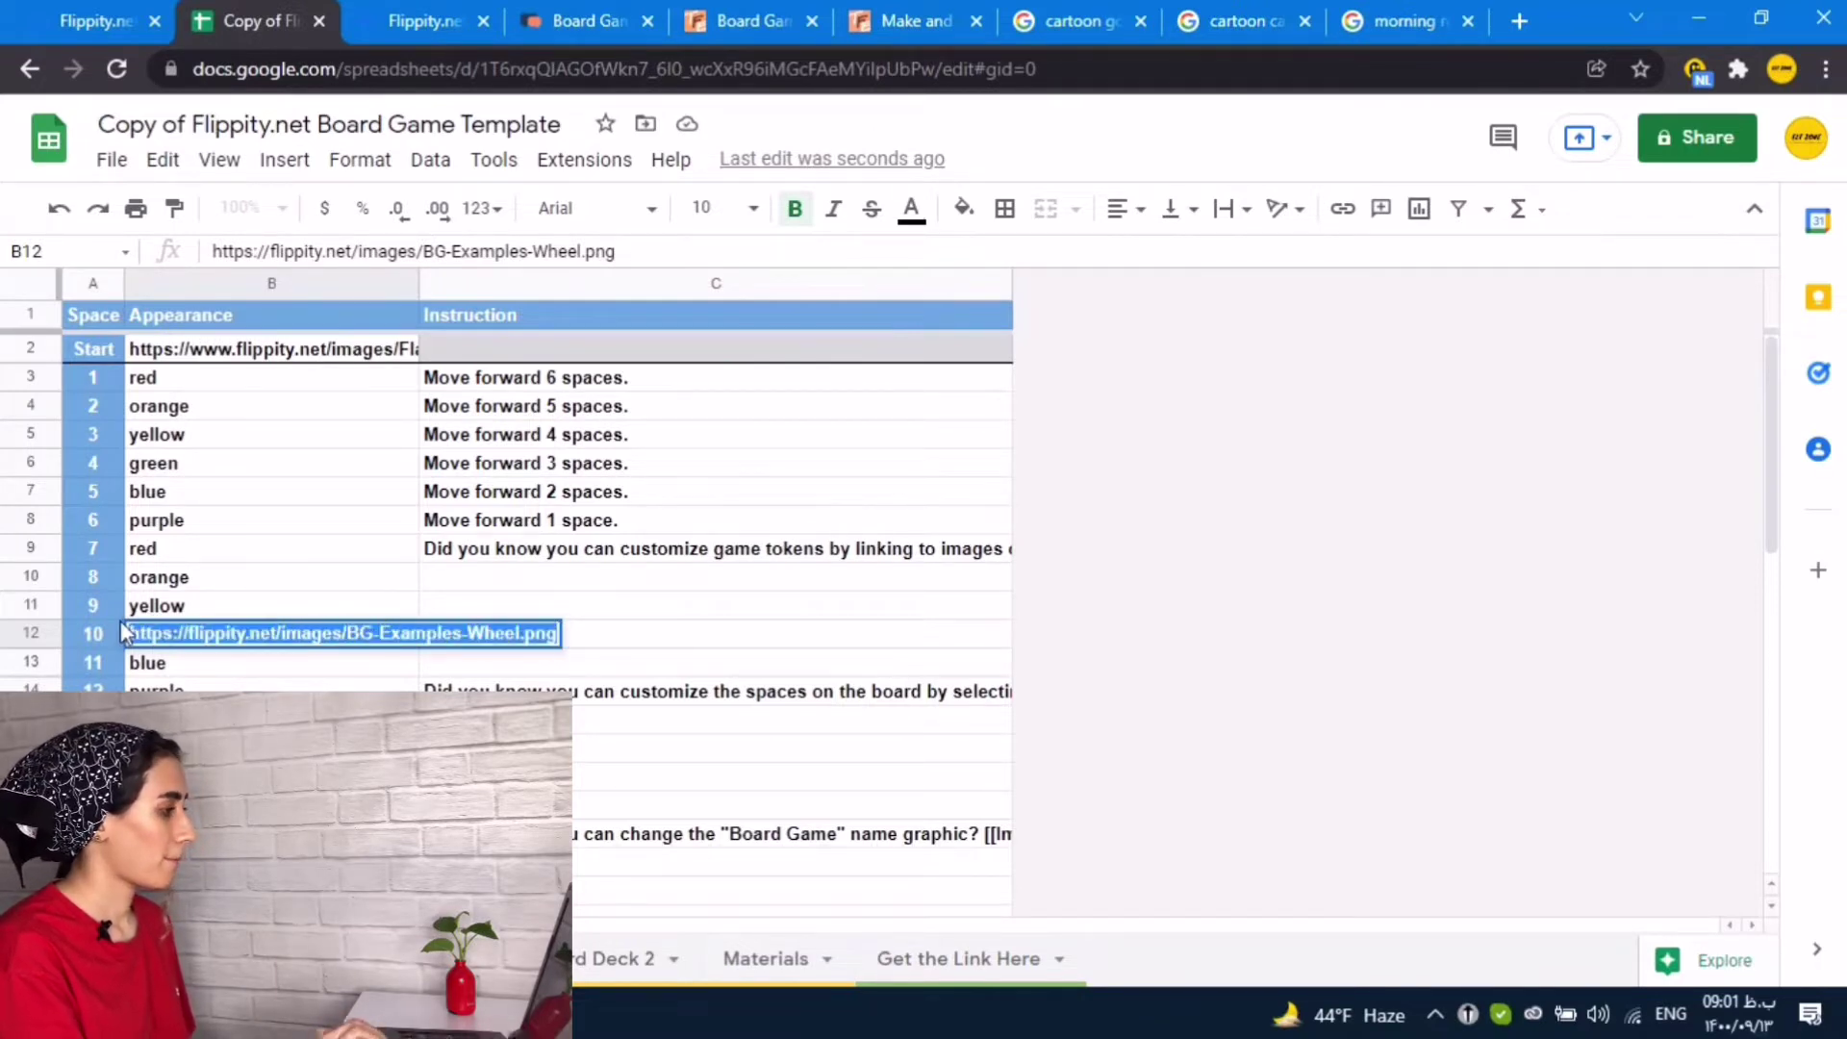
pyautogui.press('BackSpace')
pyautogui.rightClick(134, 634)
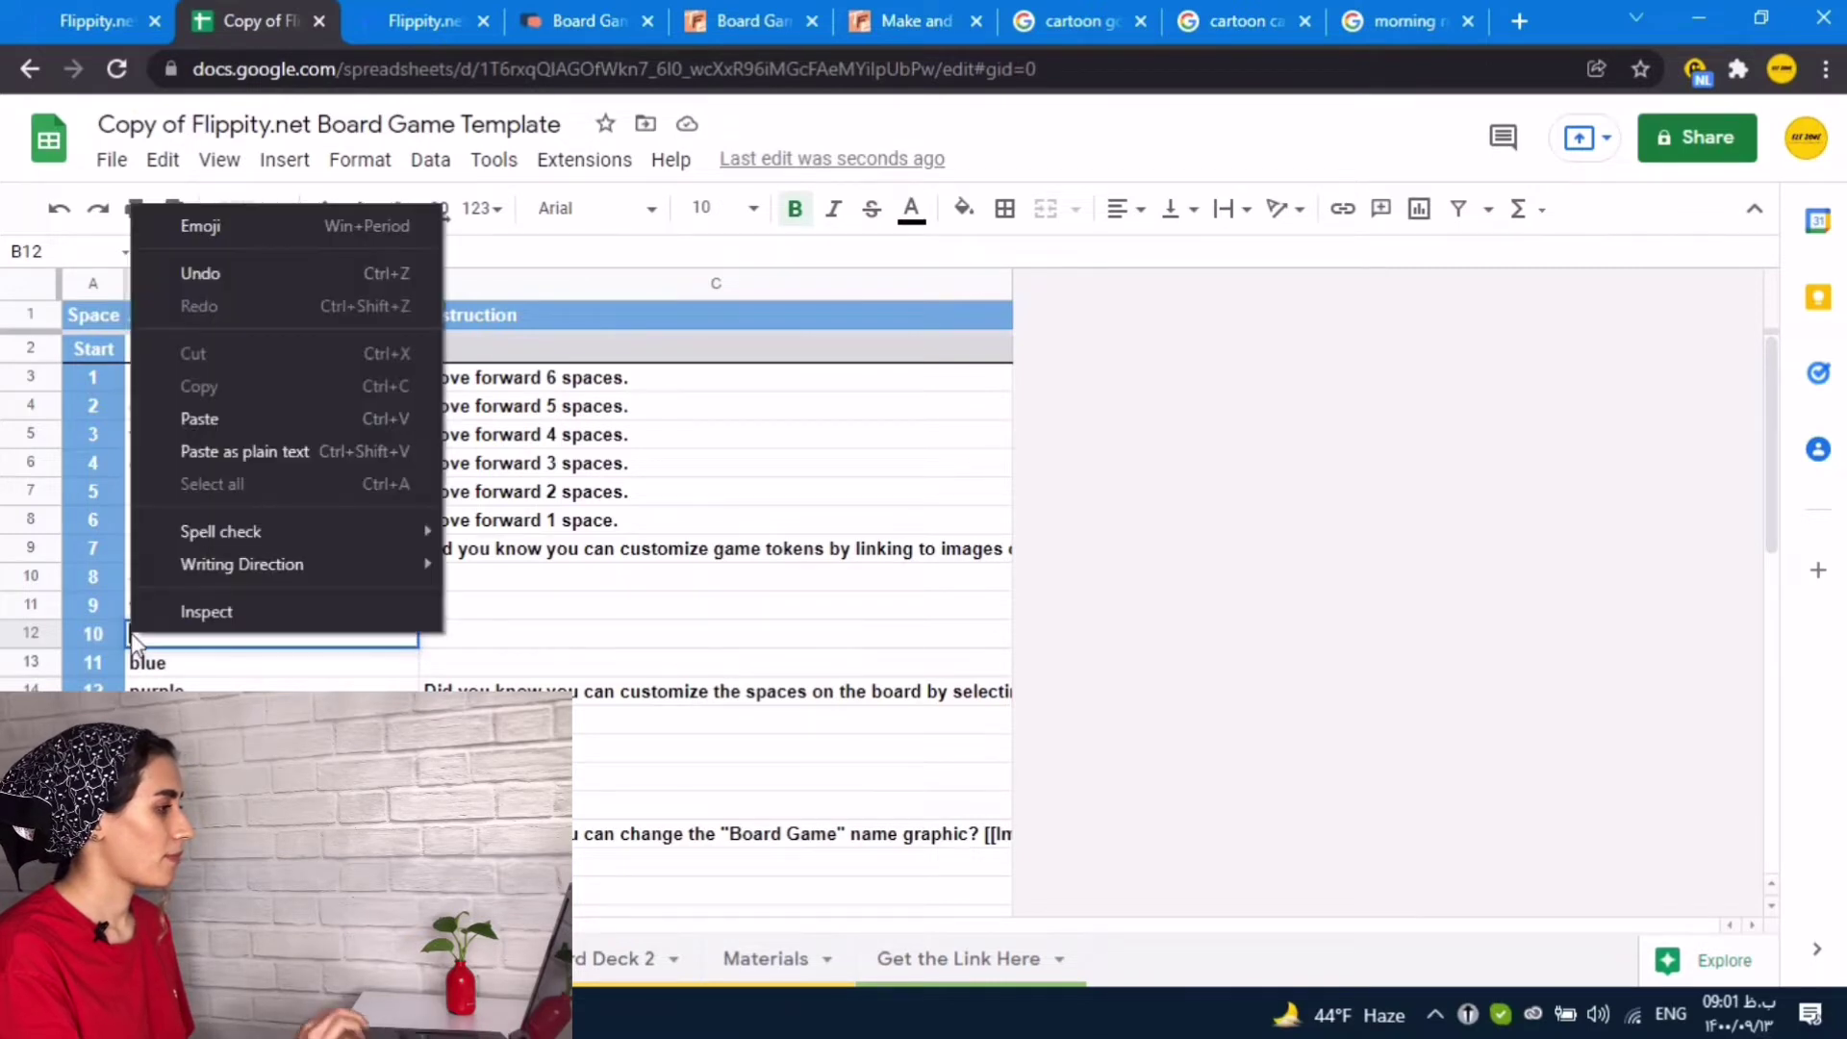
pyautogui.click(274, 420)
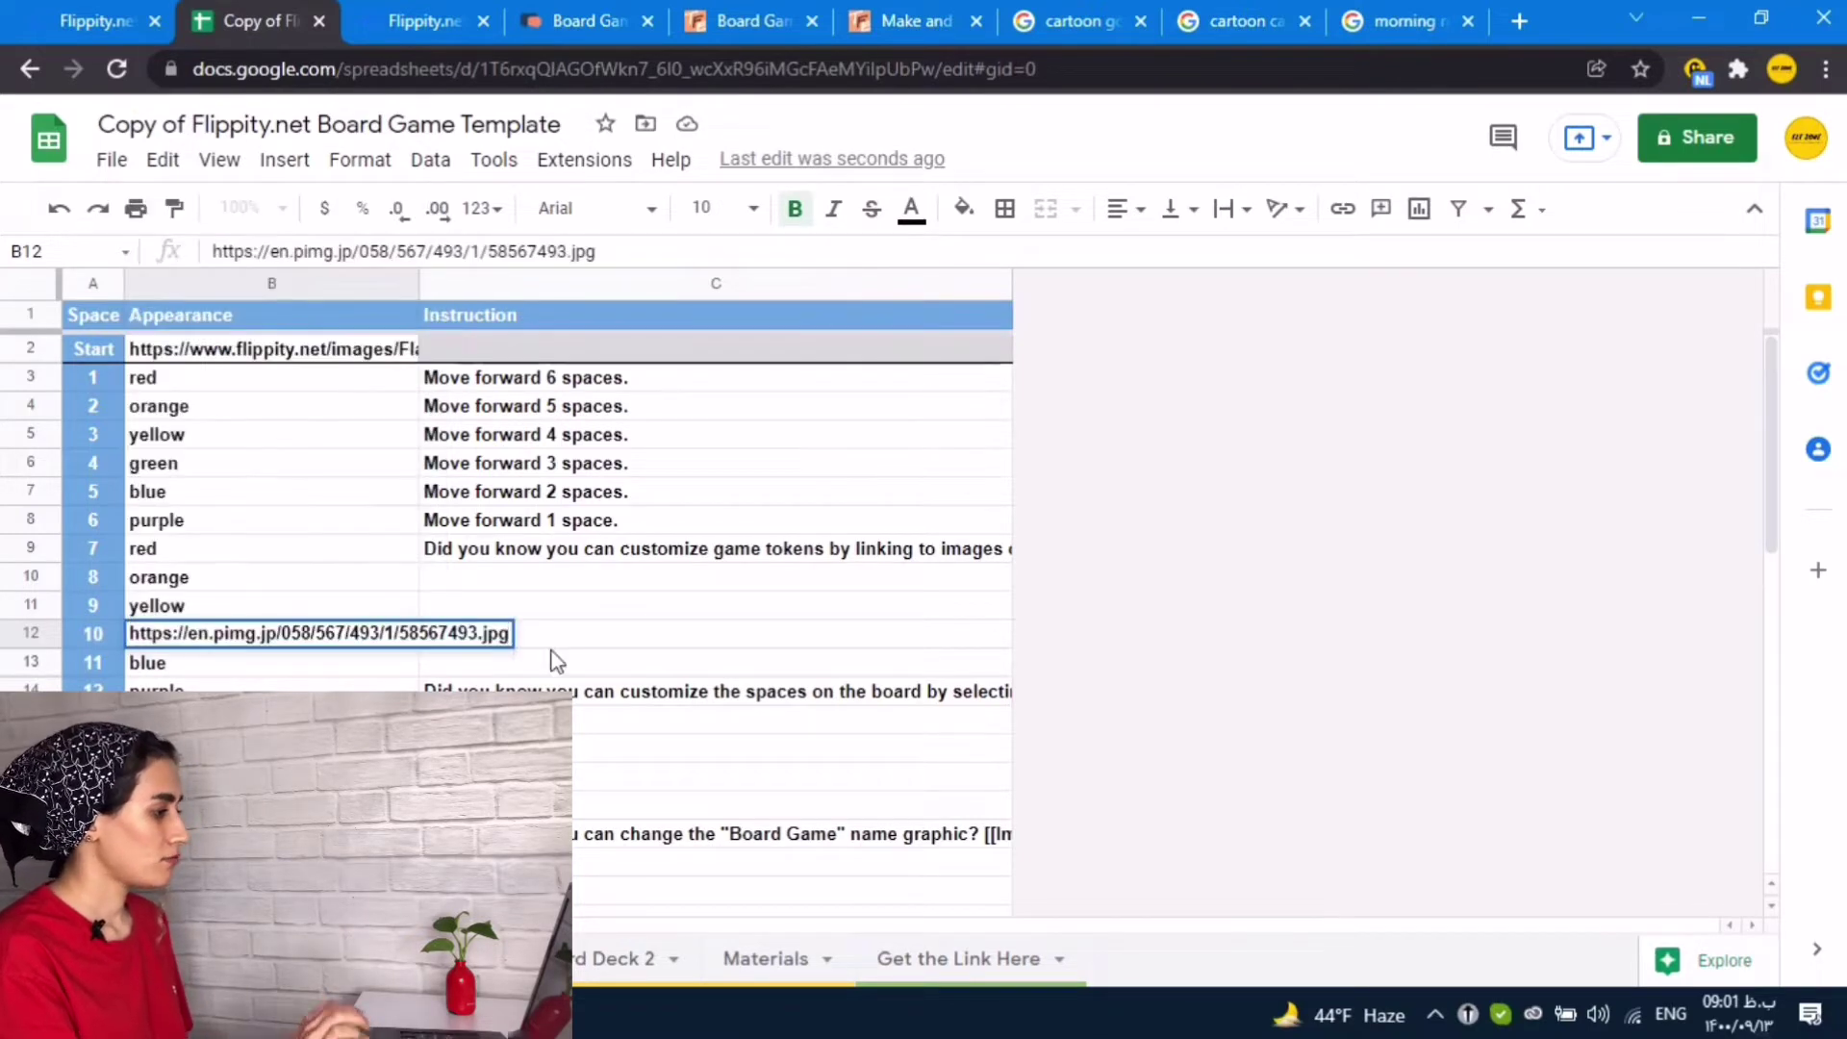
# Step: Enter "What do you do in the morning?" as the instruction for space 10
pyautogui.click(612, 642)
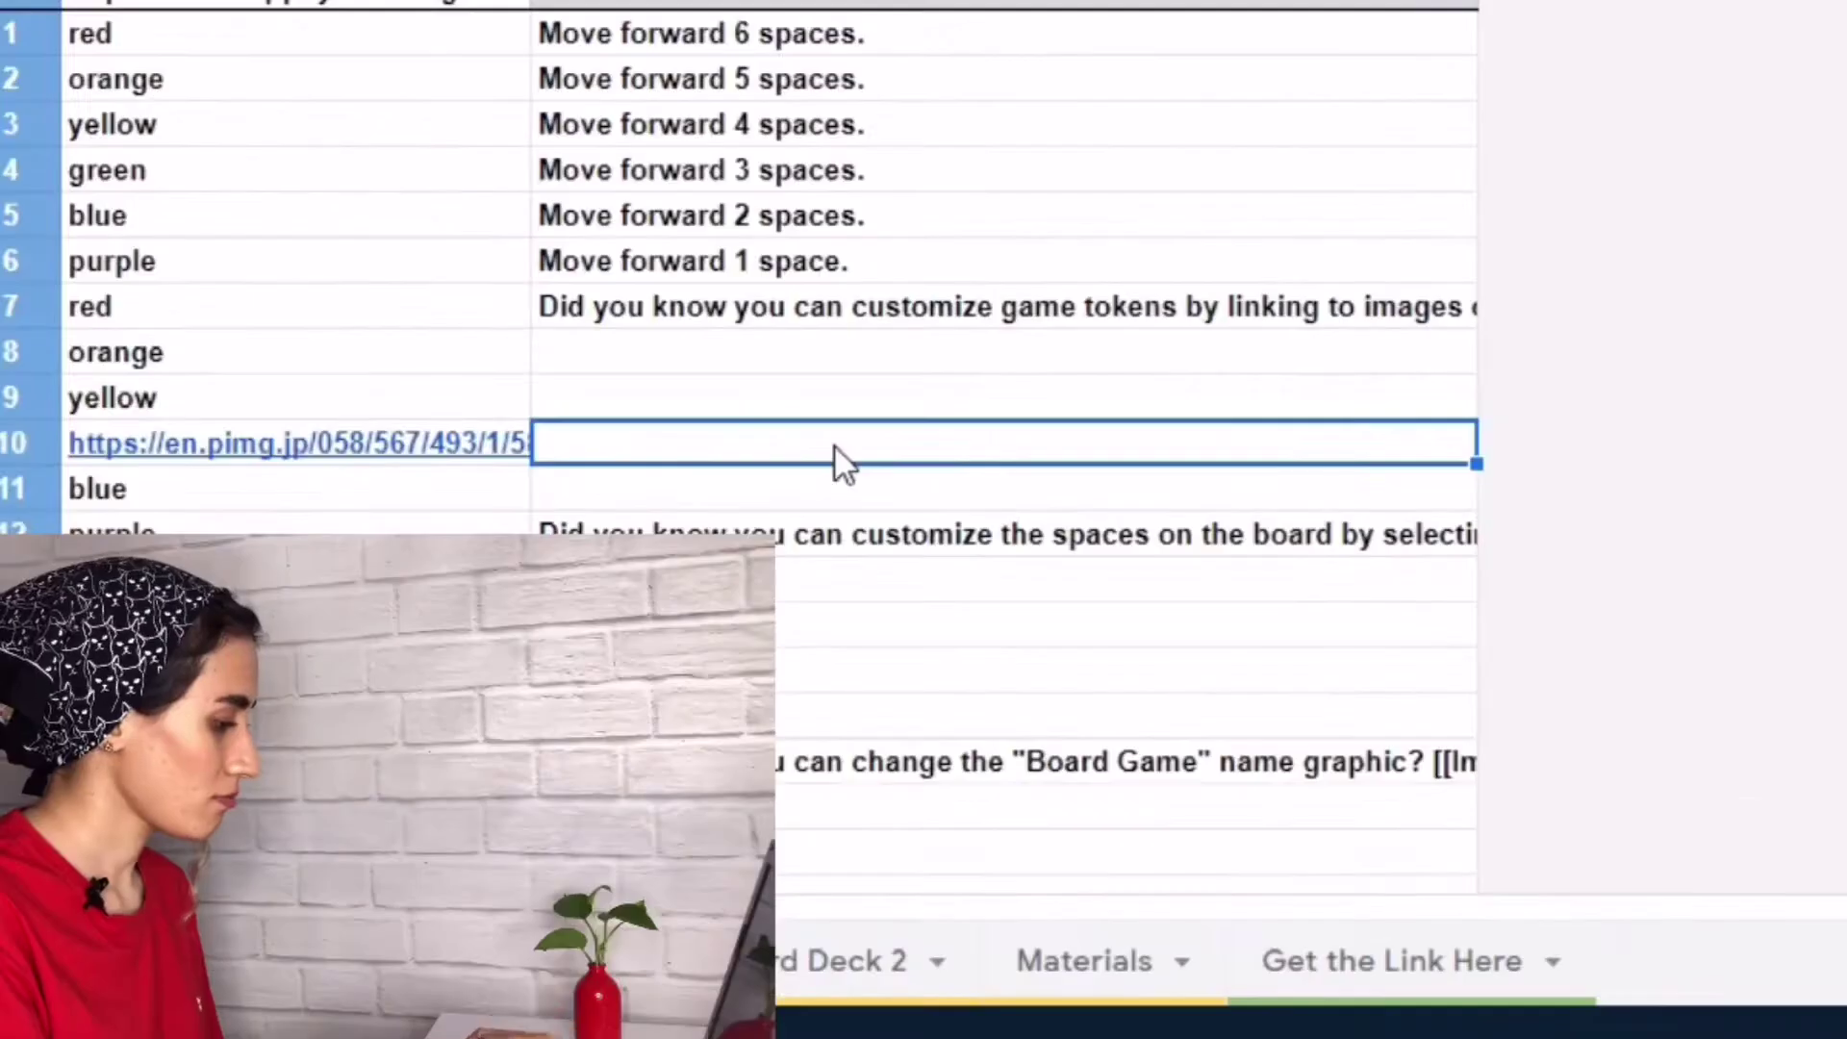
pyautogui.write('W')
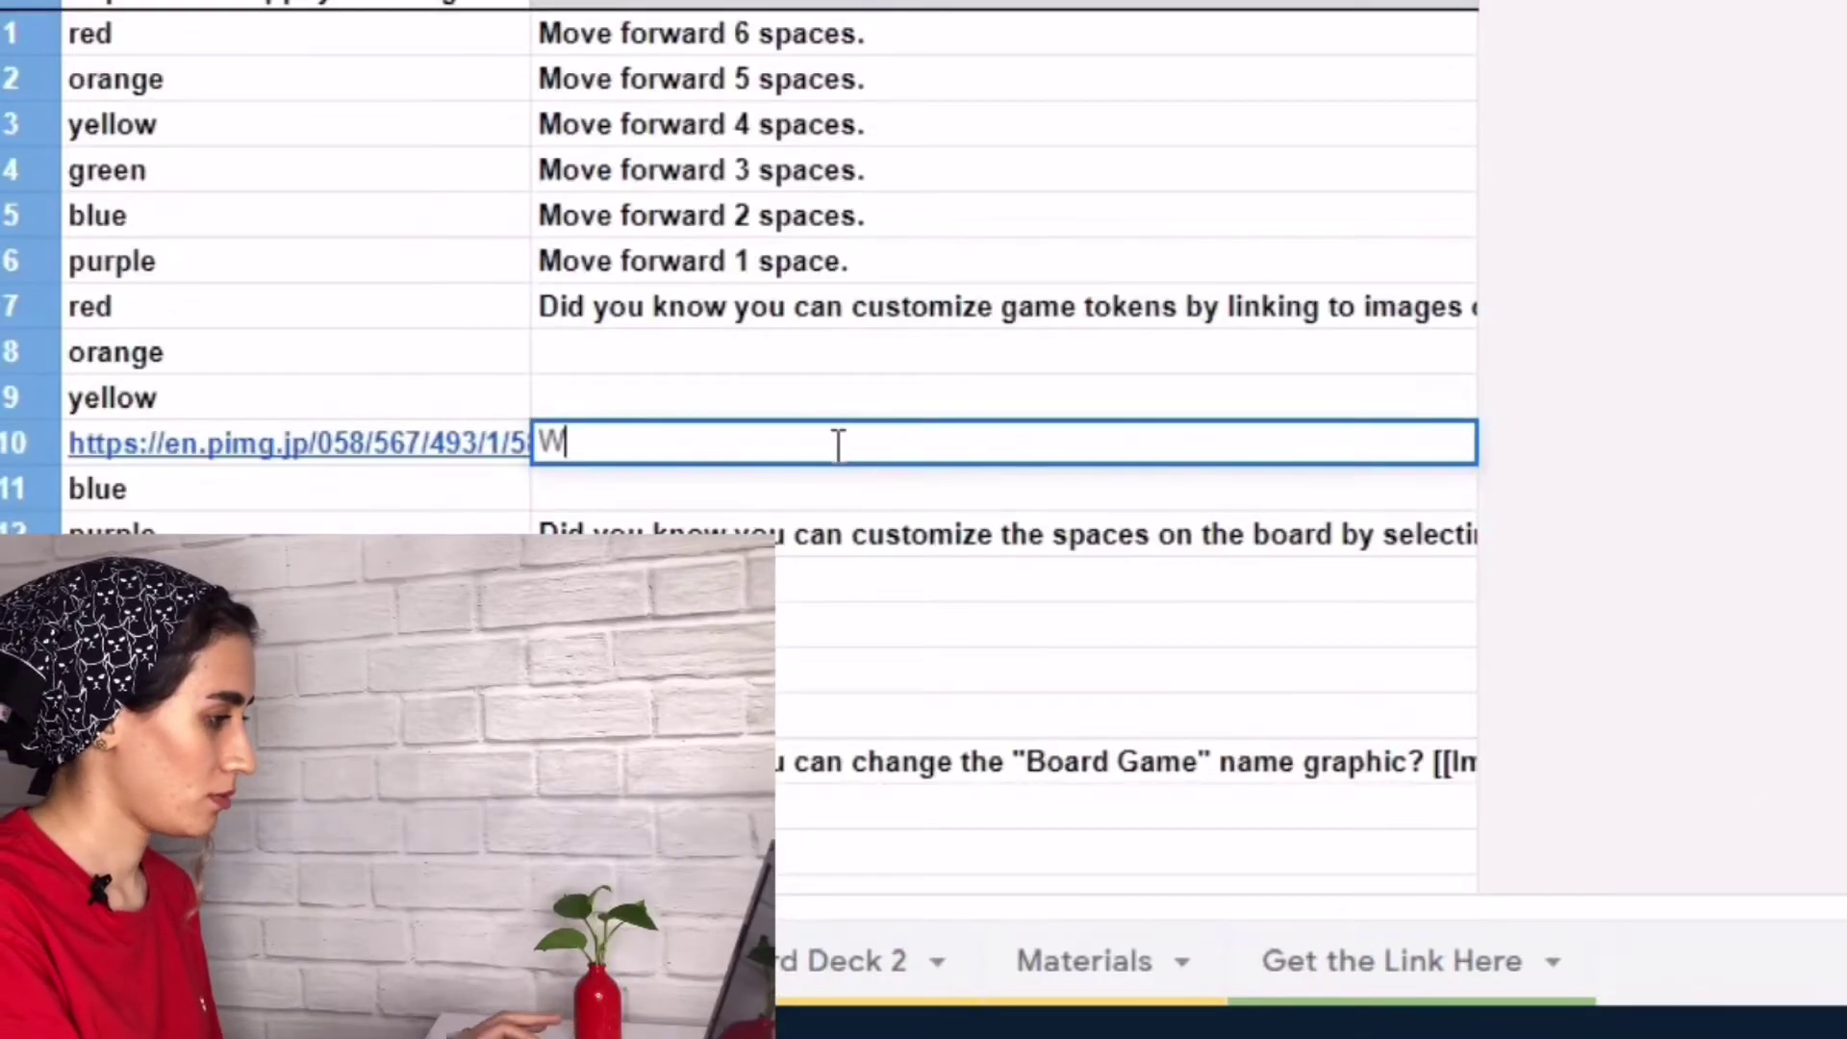
pyautogui.write('hat do ')
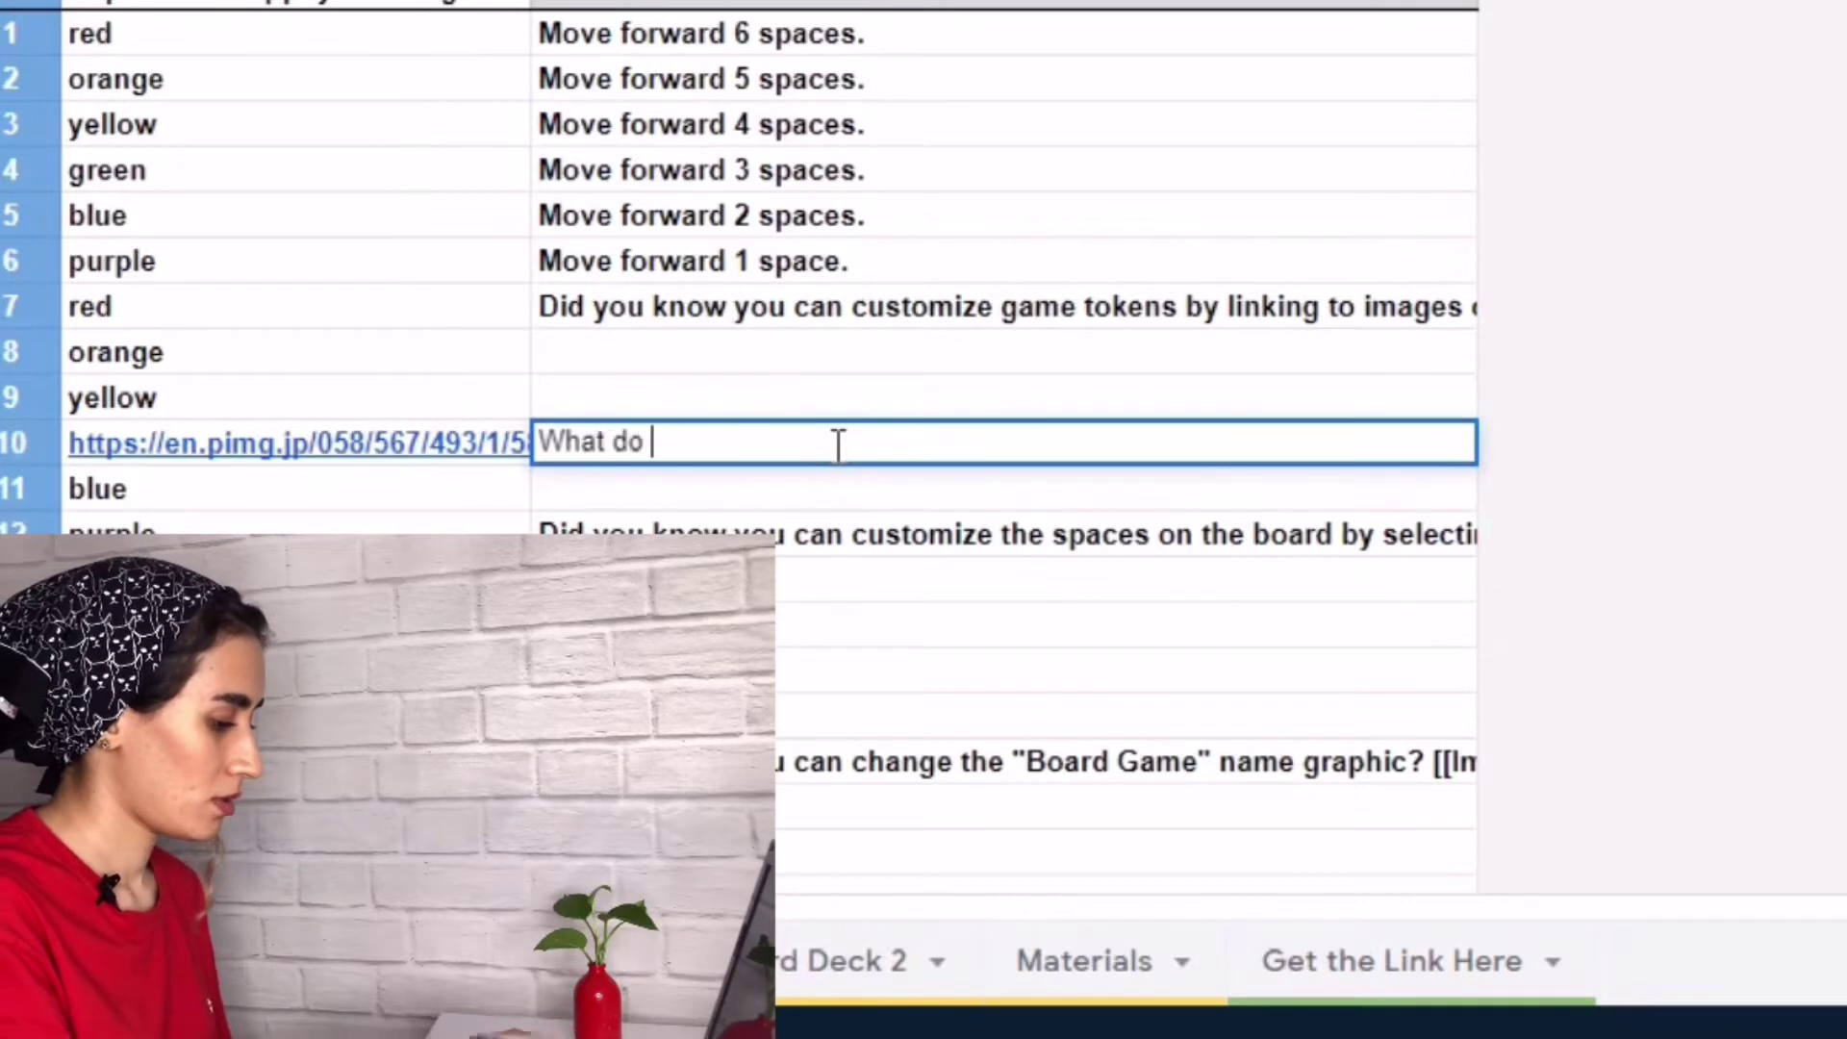
pyautogui.write('you do ')
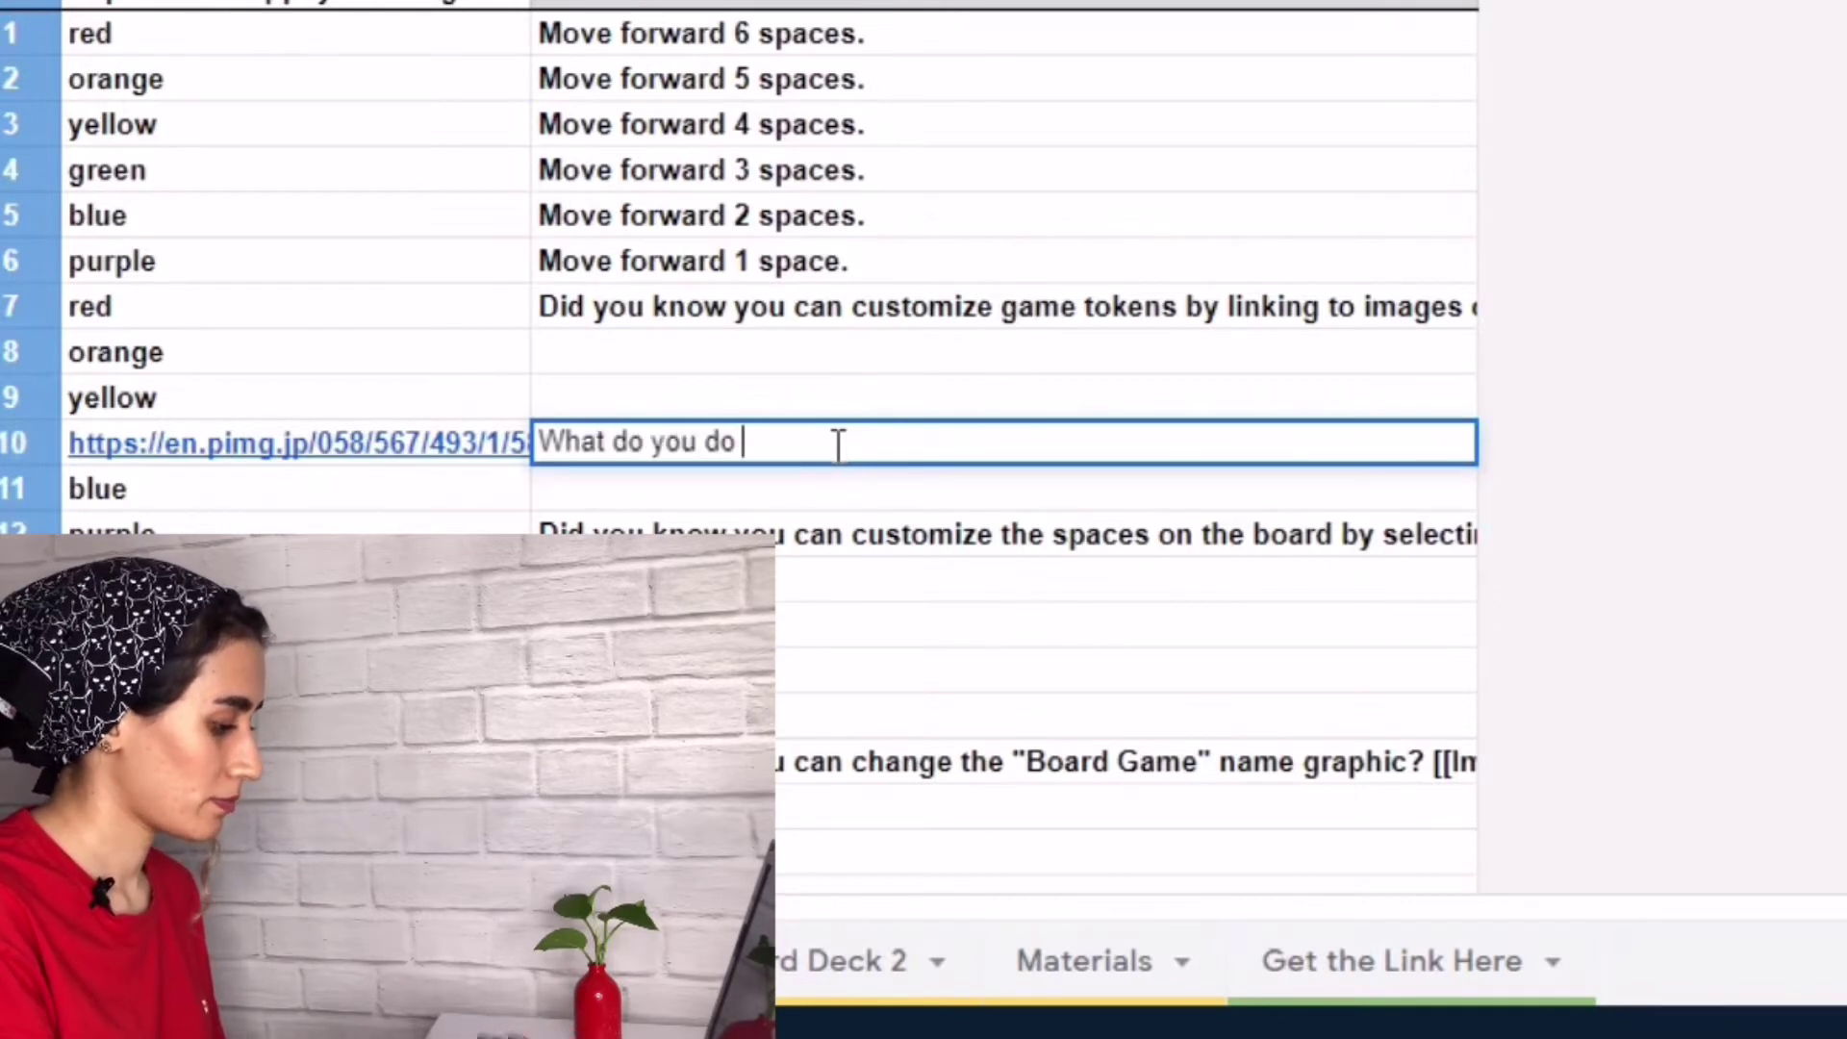
pyautogui.write('in the ')
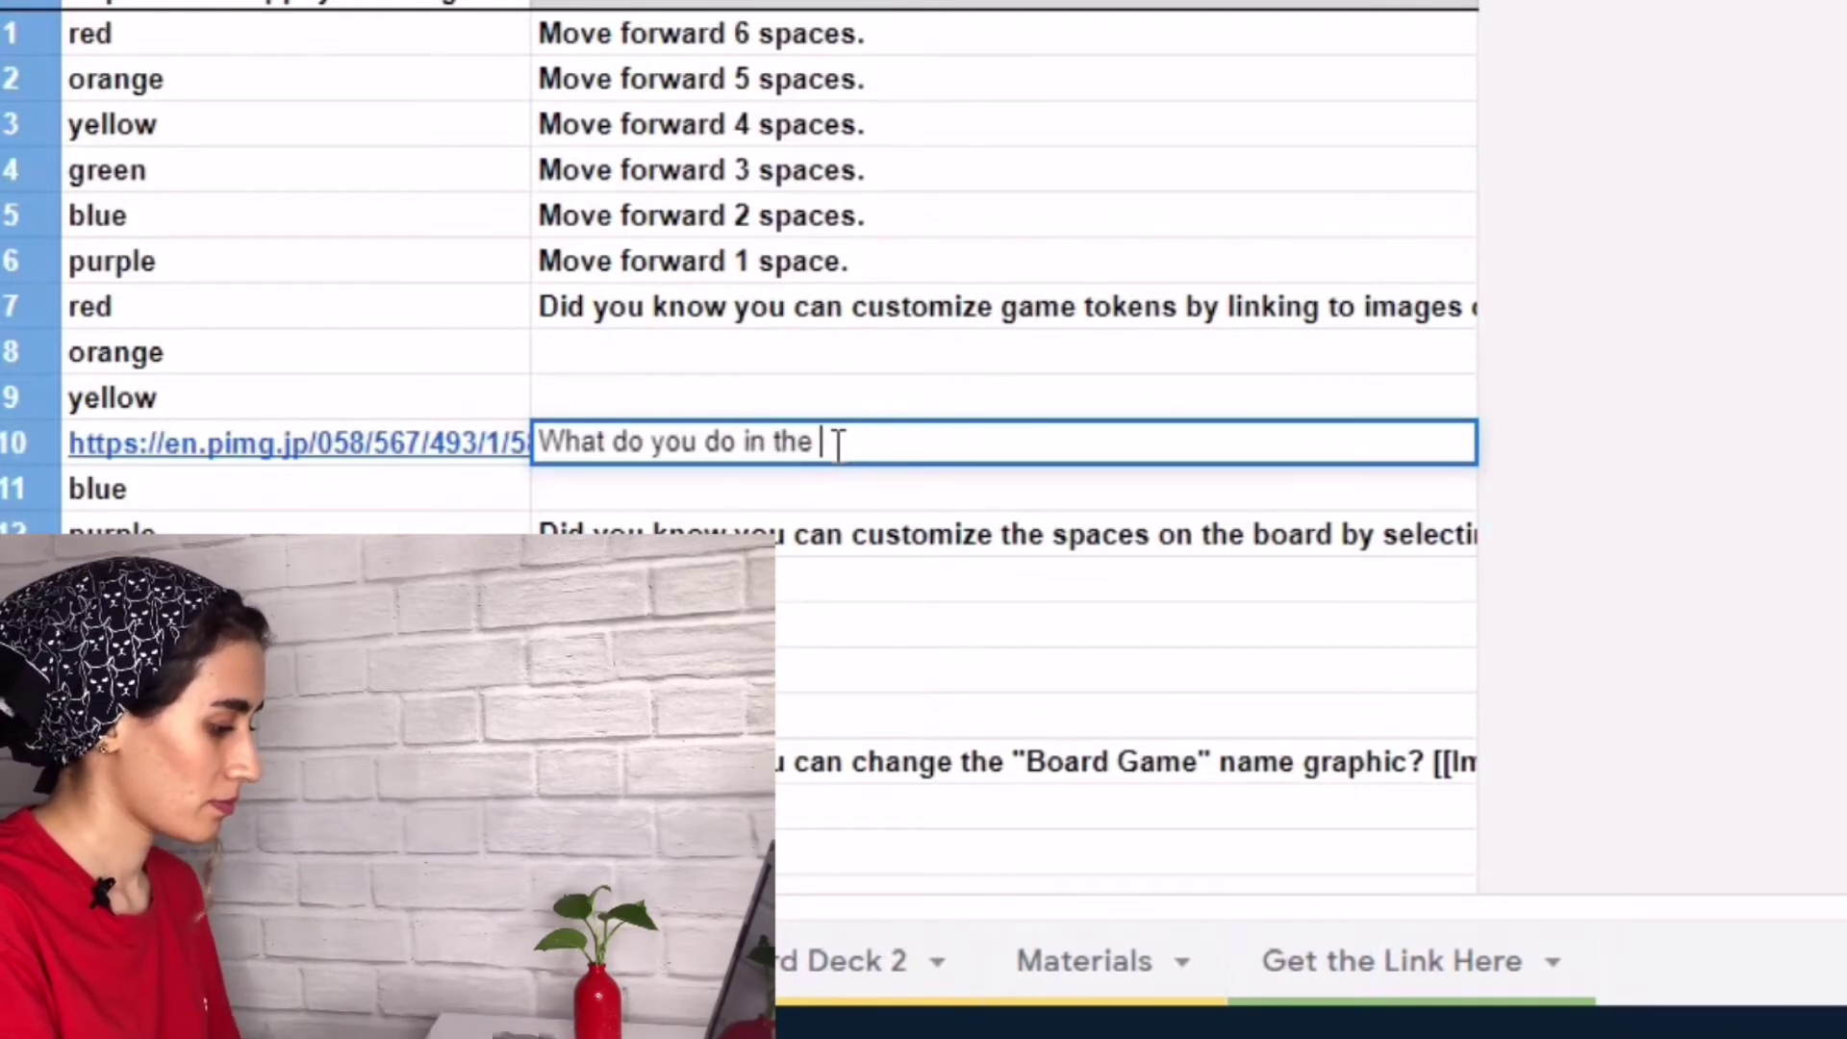
pyautogui.write('mornin')
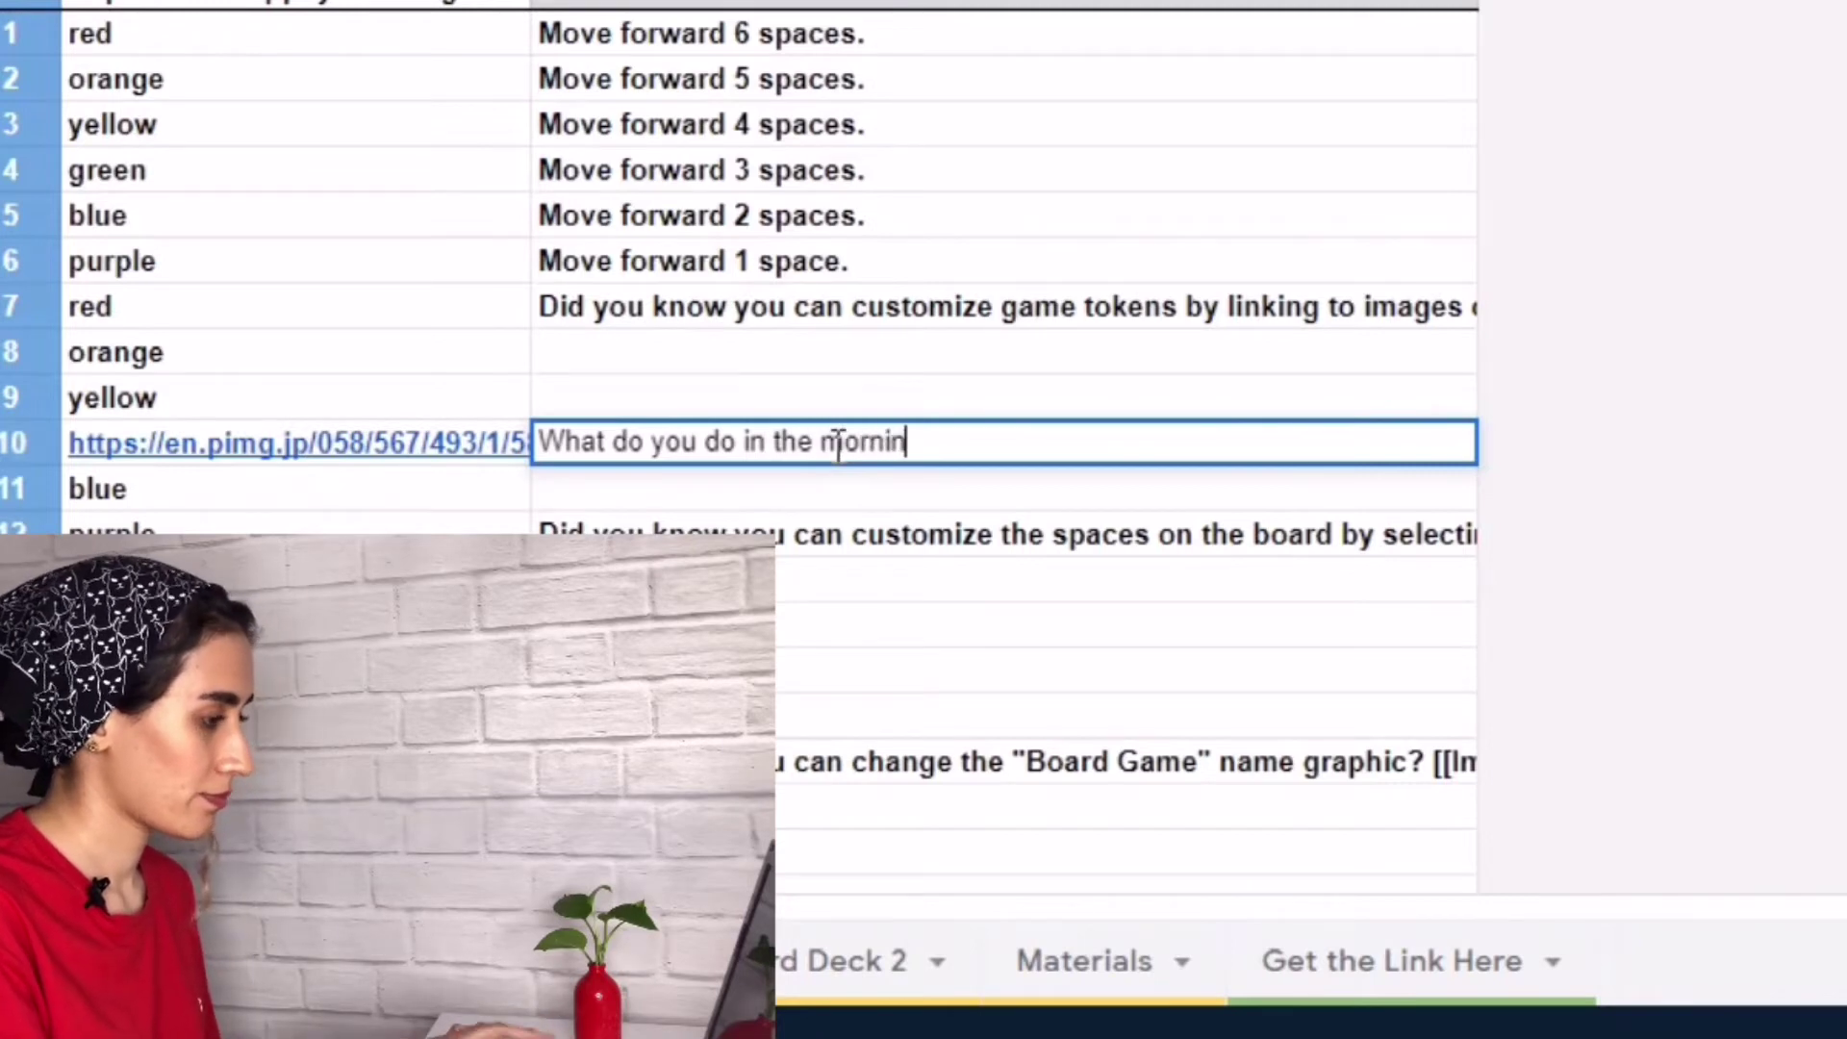
pyautogui.write('g?')
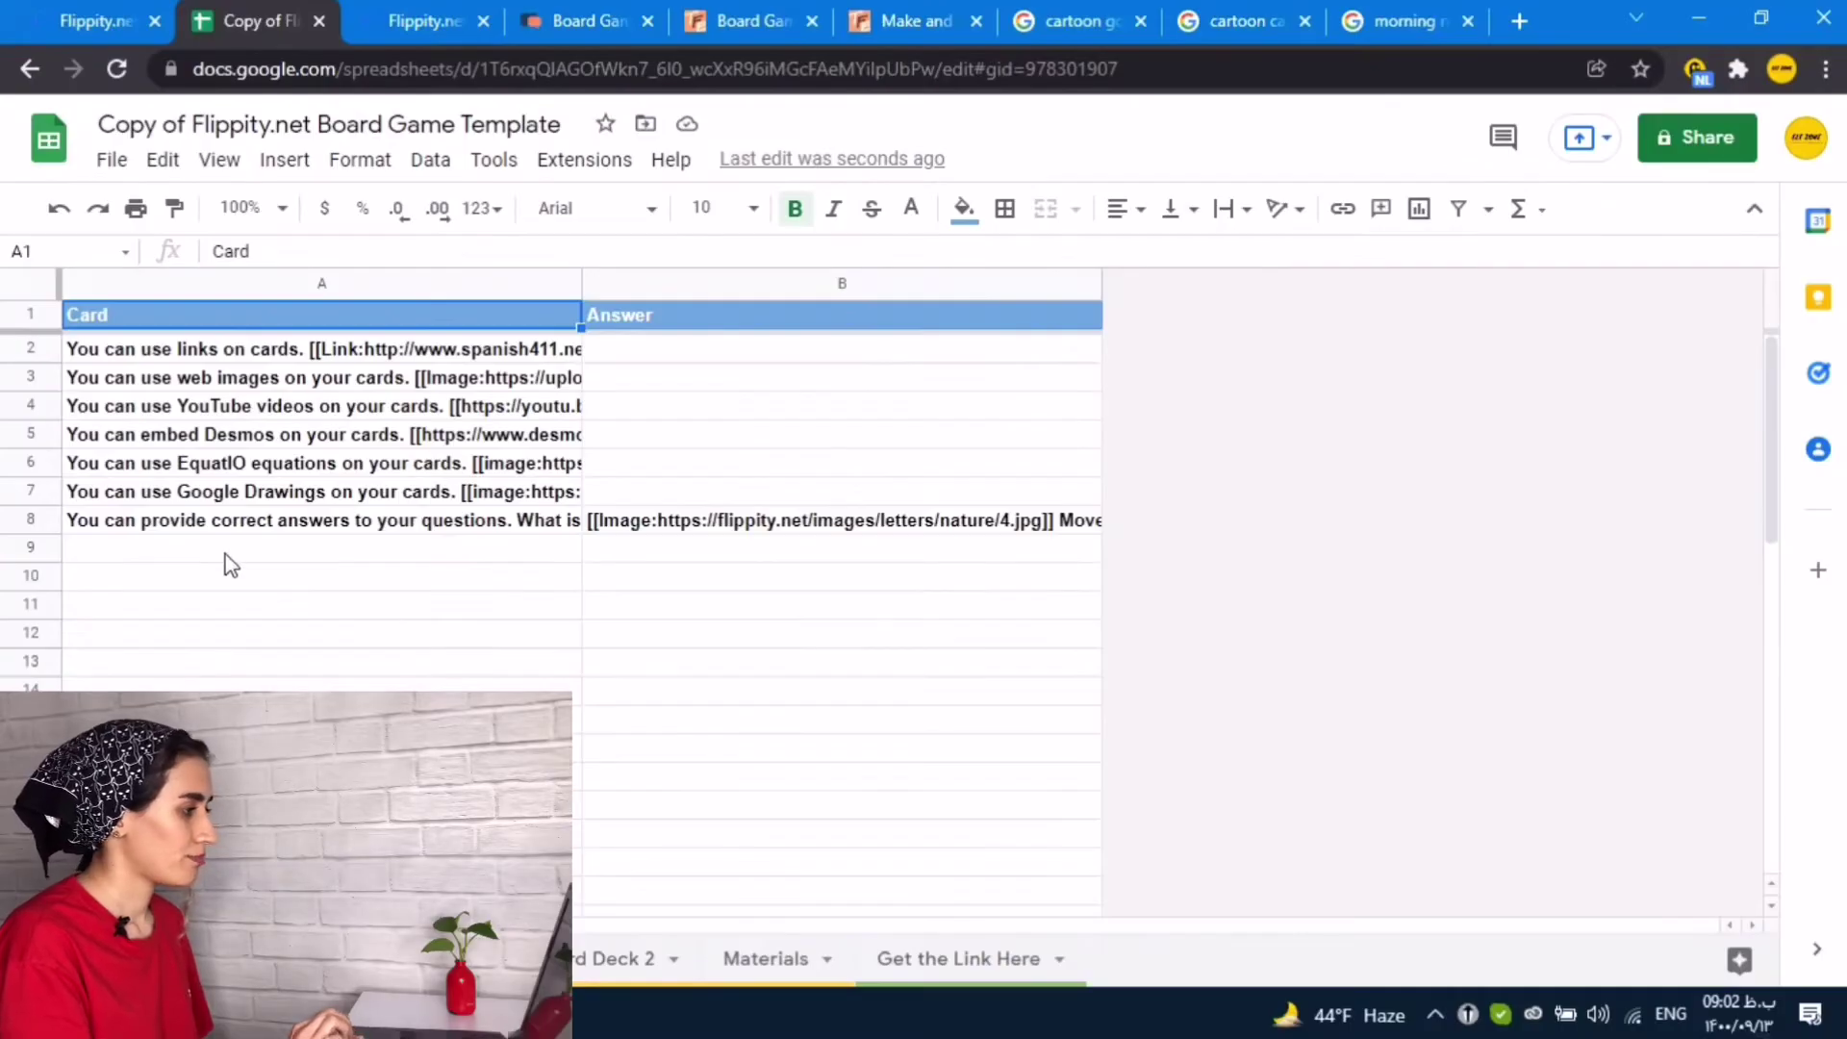
# Step: Add the card "What do you do in the morning?" in row 9 of the card deck sheet and paste its answer beside it
pyautogui.click(224, 554)
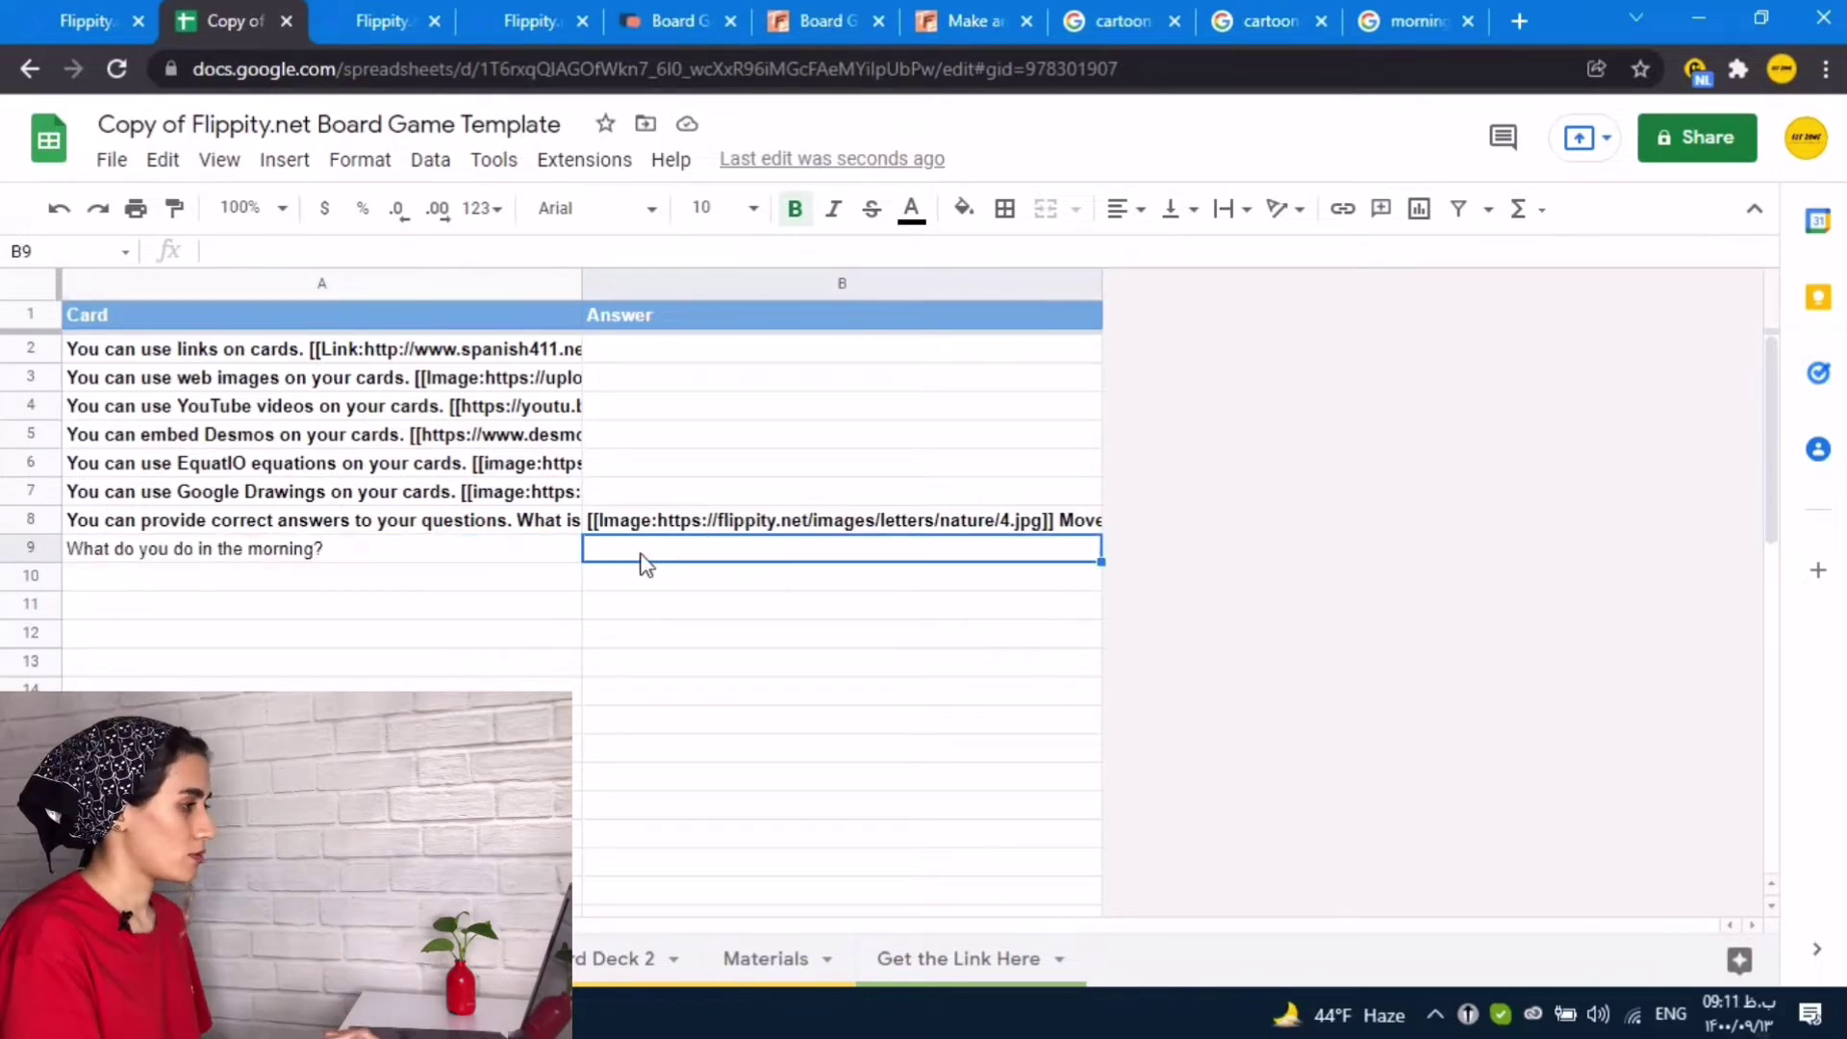
pyautogui.rightClick(642, 563)
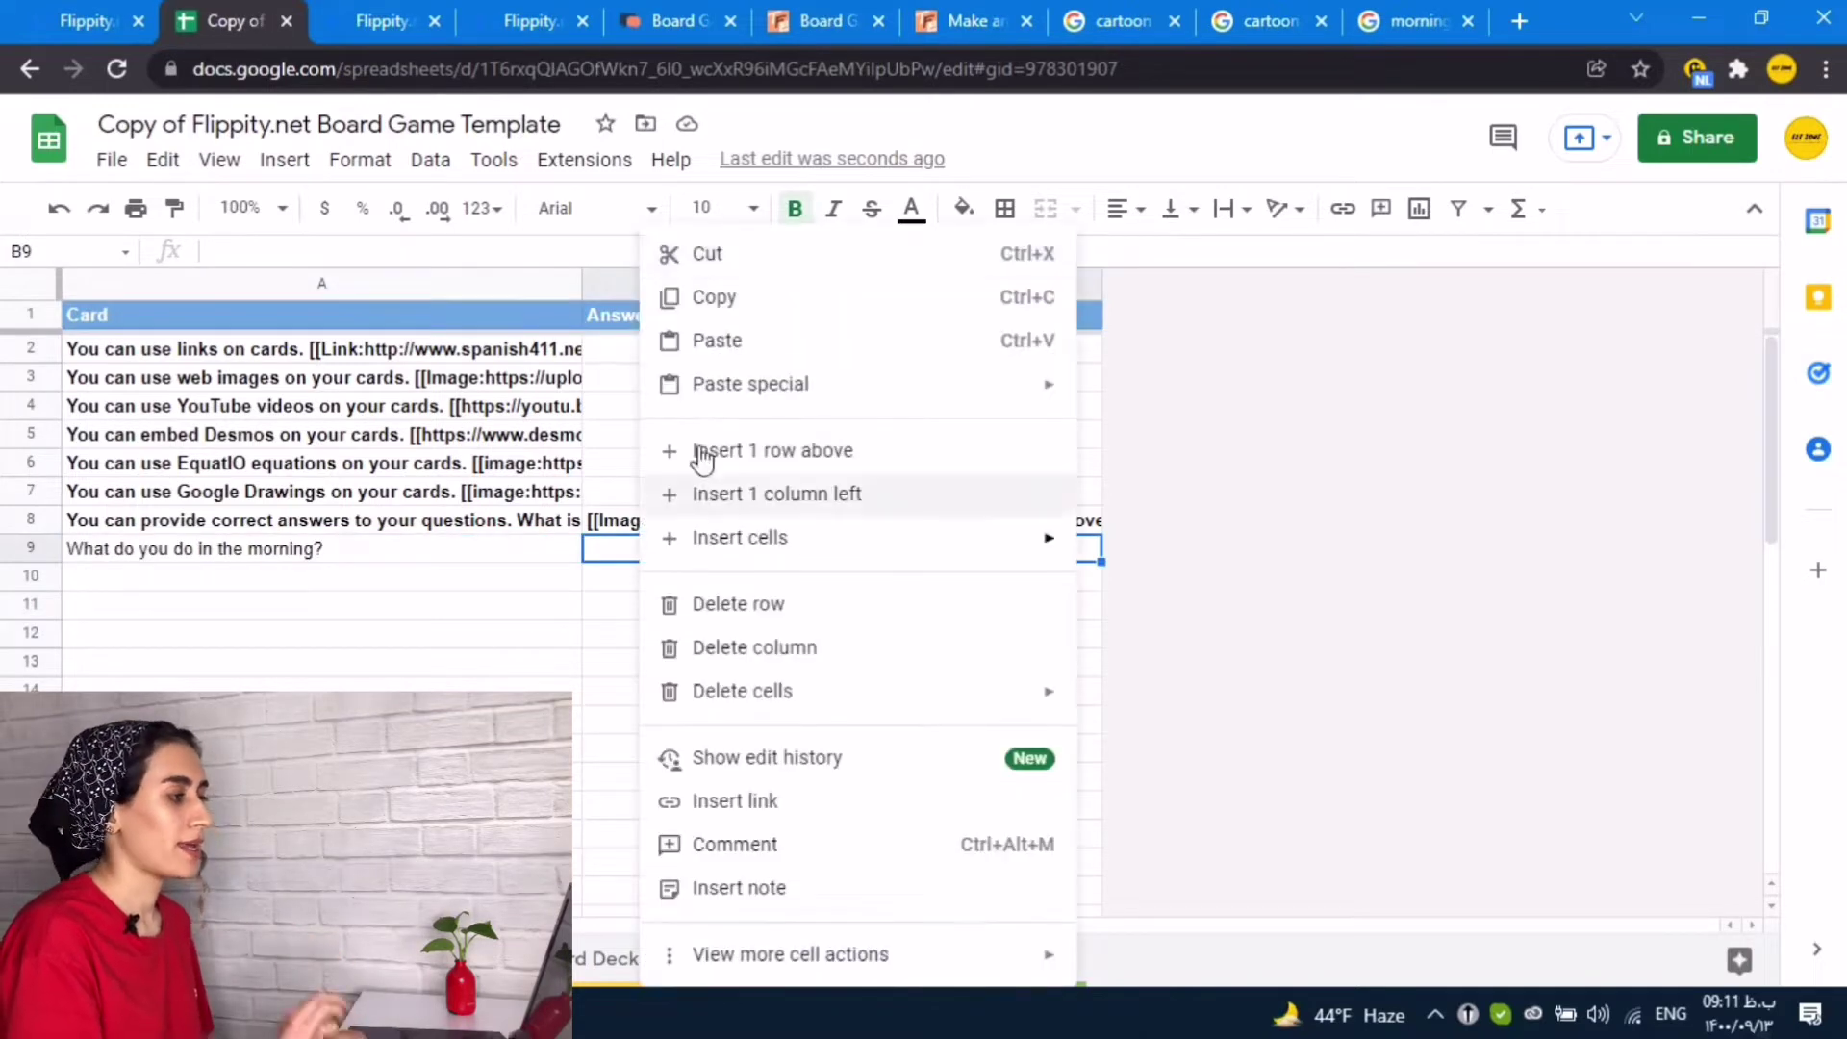
pyautogui.click(795, 350)
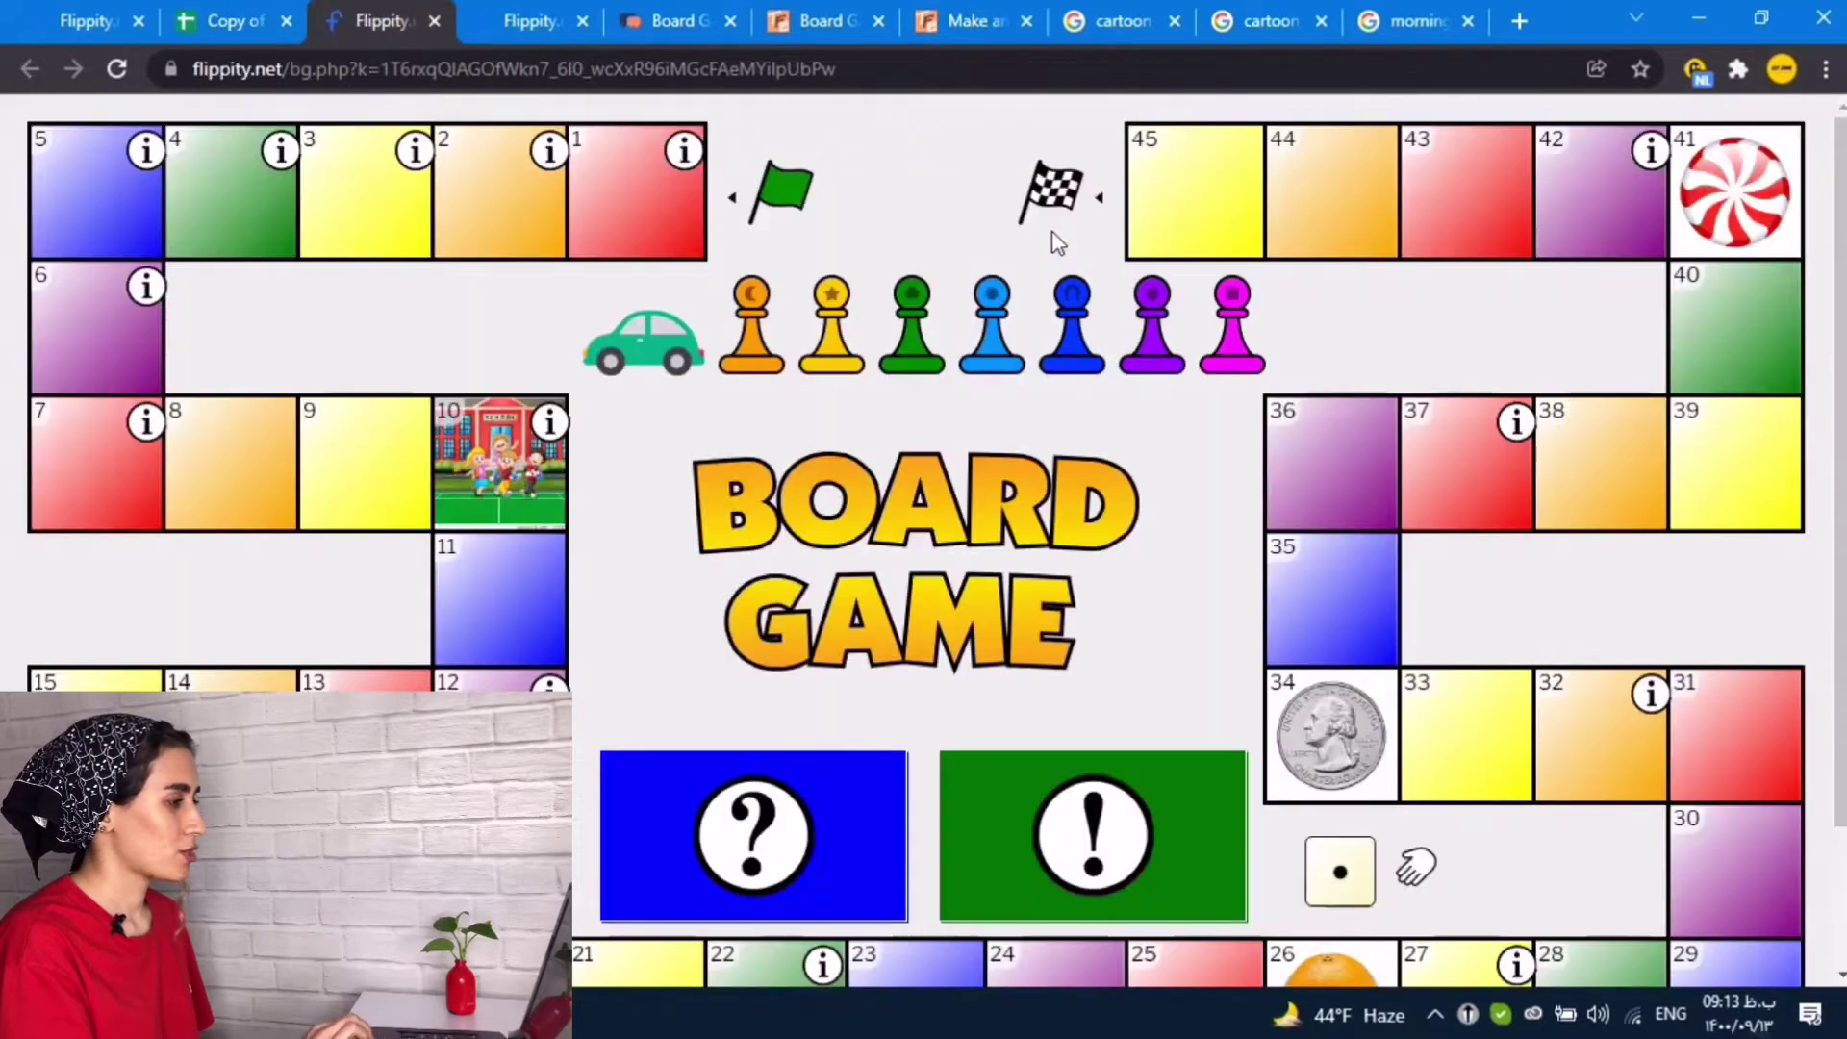
# Step: Draw a card from the green deck and reveal its answer, and view the default tokens on the demo board
pyautogui.click(1101, 810)
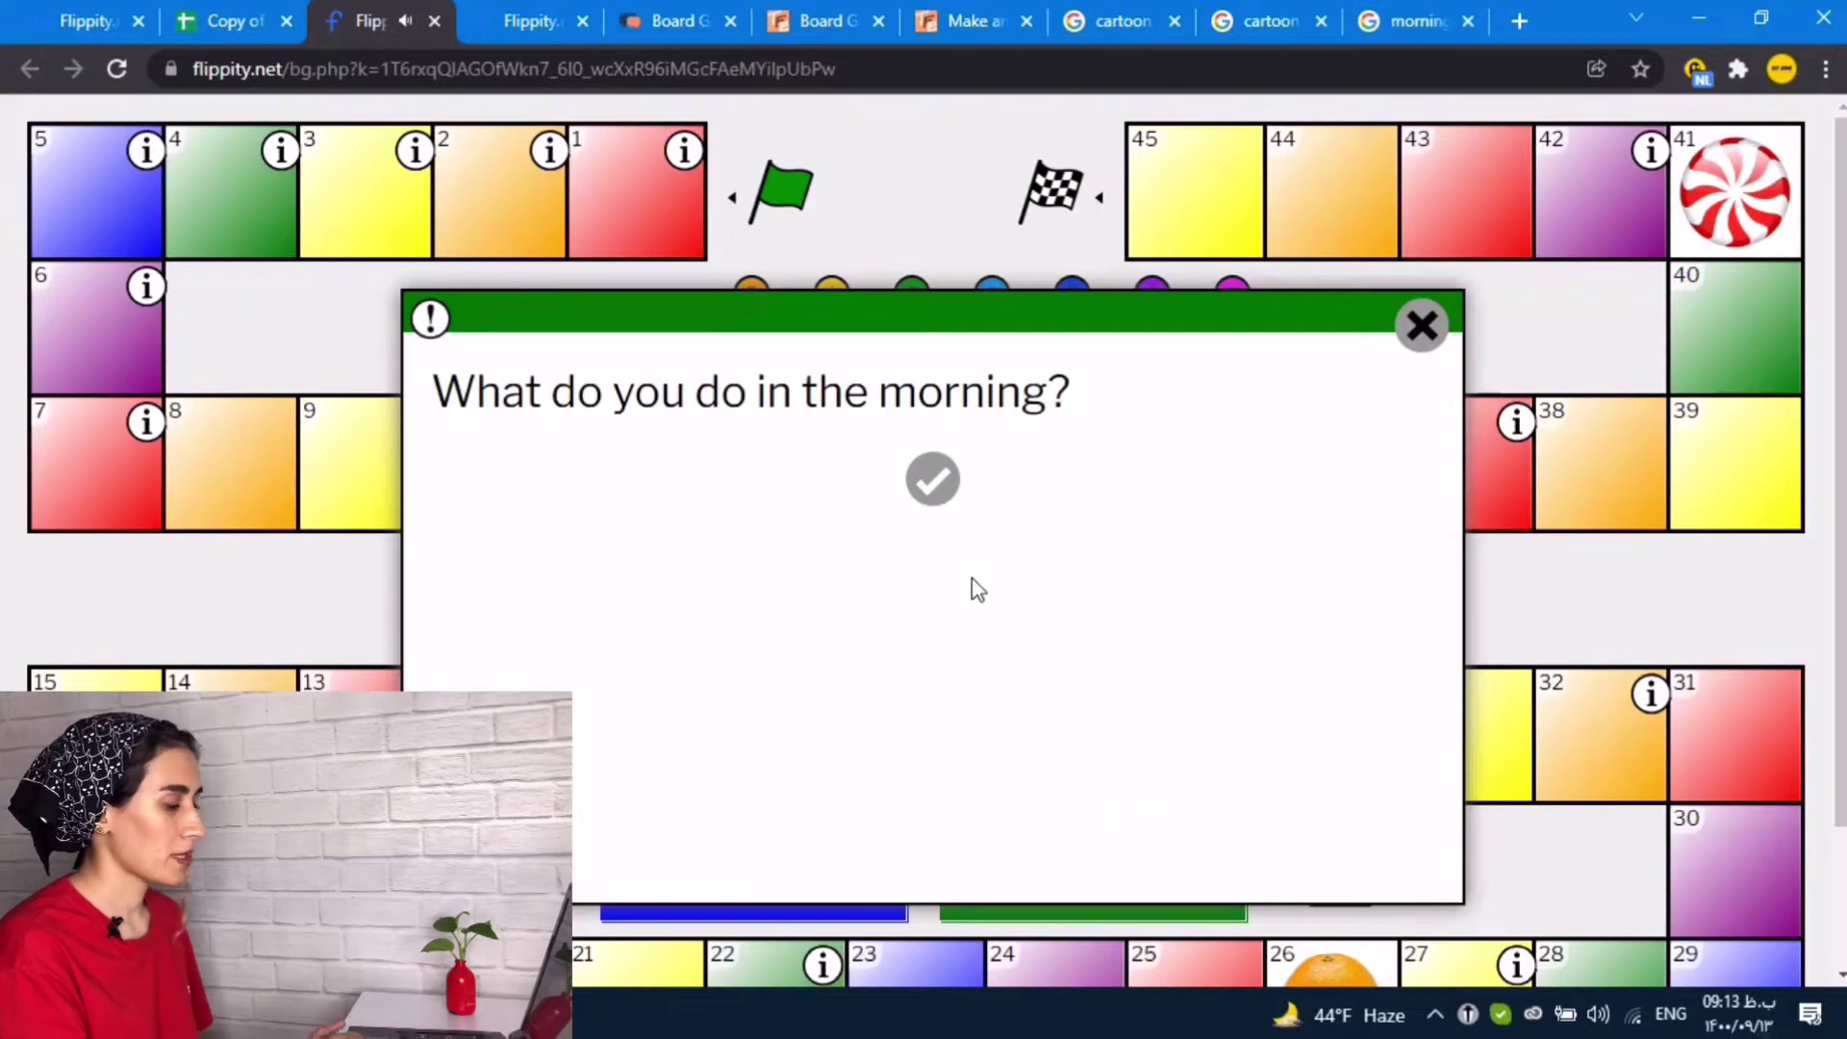
pyautogui.click(929, 477)
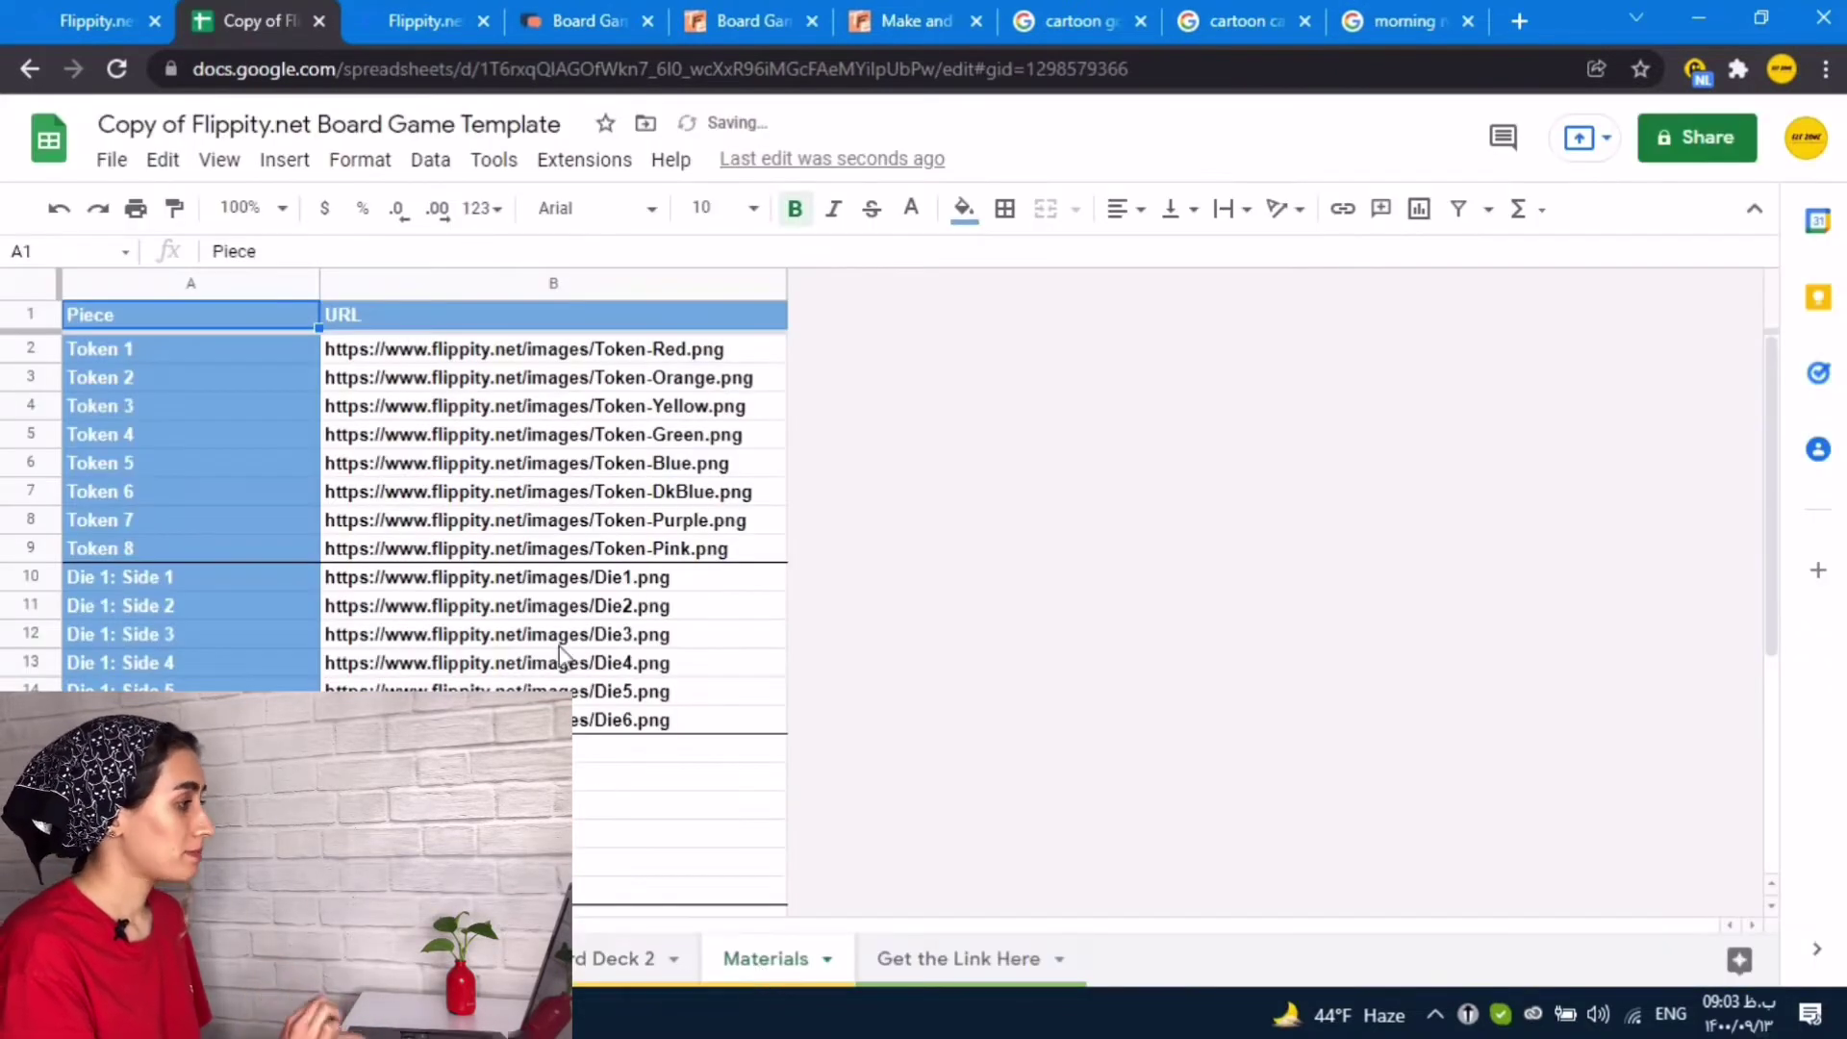
pyautogui.click(405, 26)
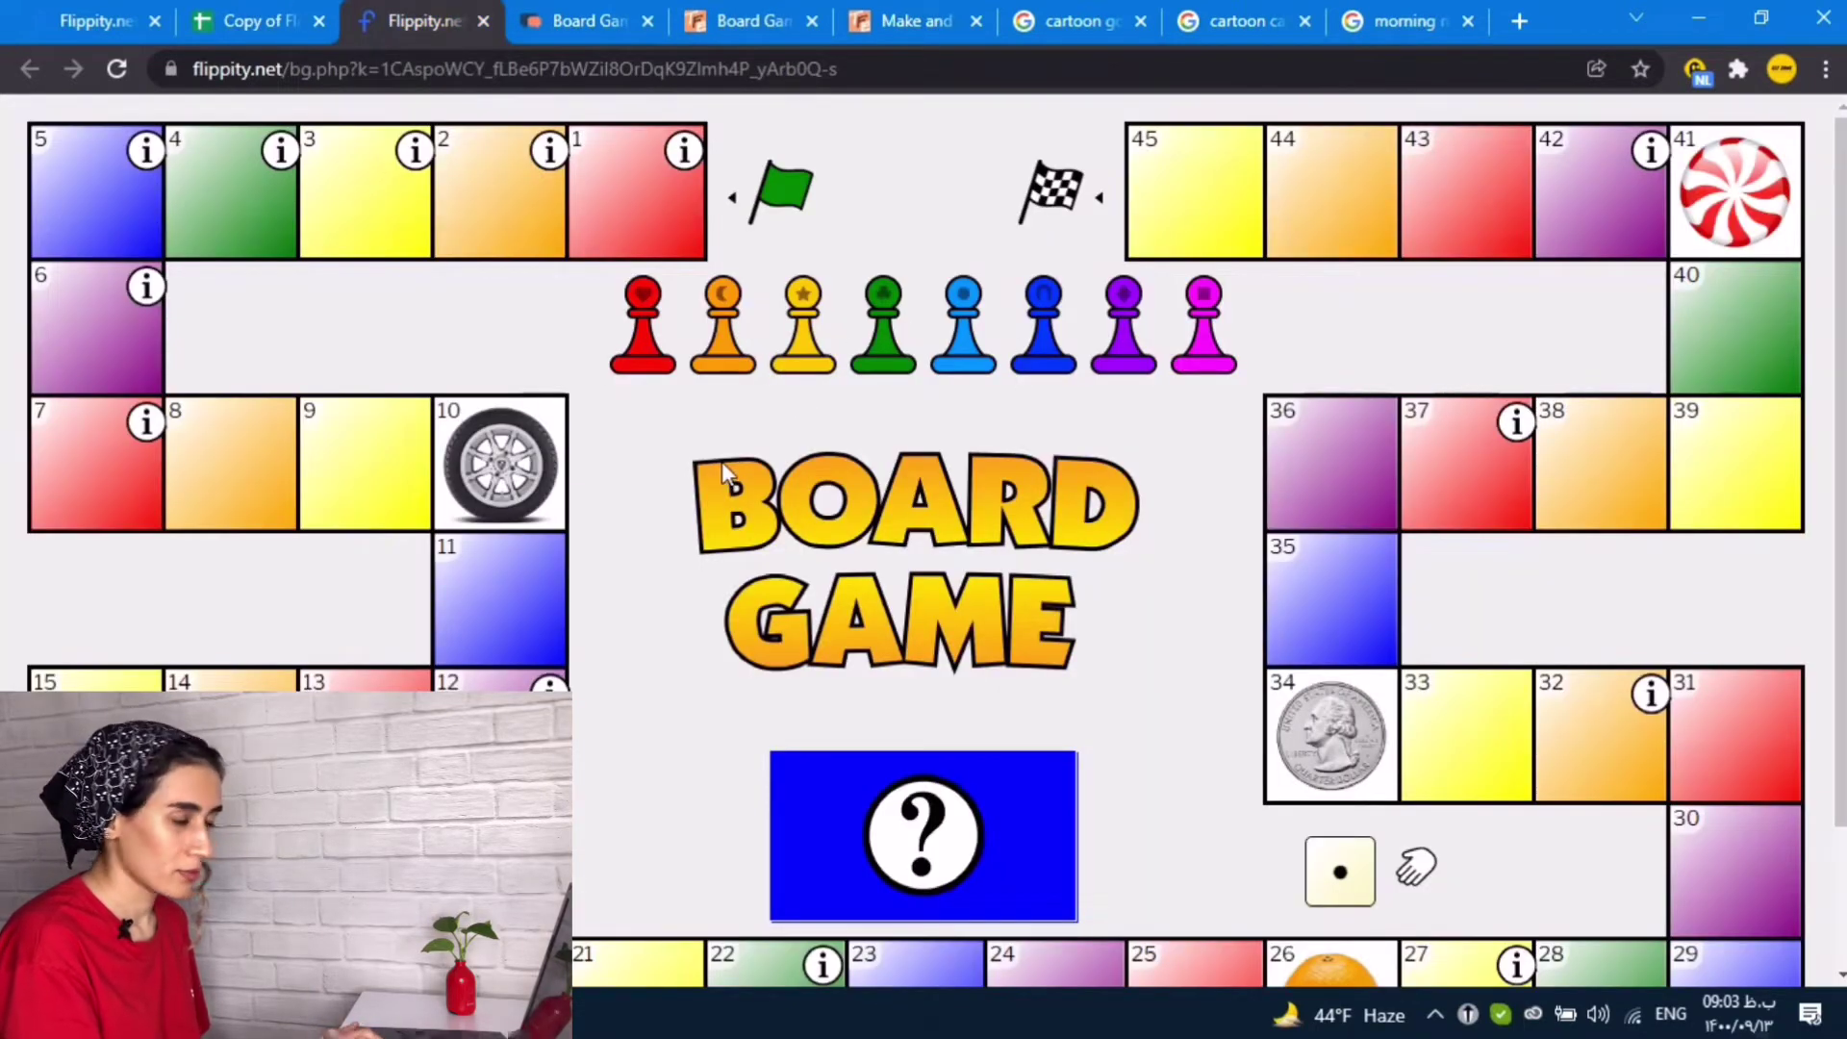
pyautogui.click(227, 17)
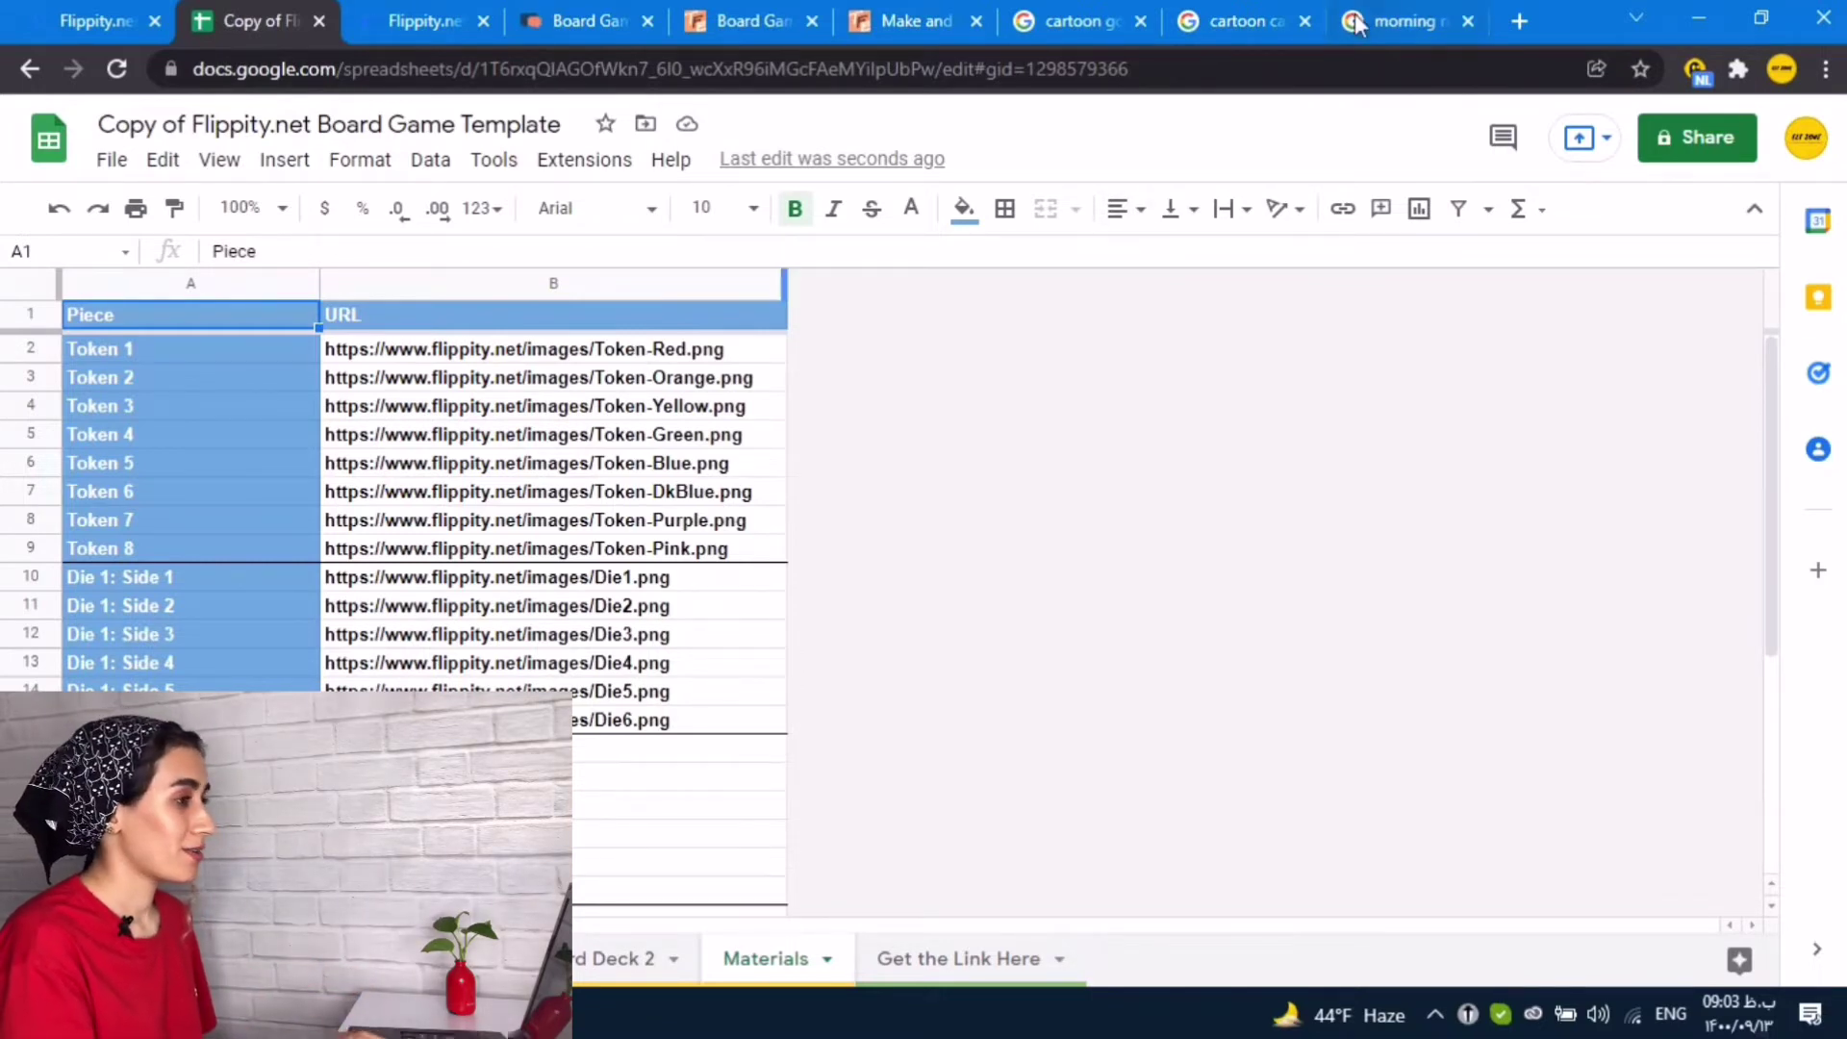
# Step: Copy the image address of the green cartoon car from the search results and return to the template's Materials sheet
pyautogui.click(1255, 19)
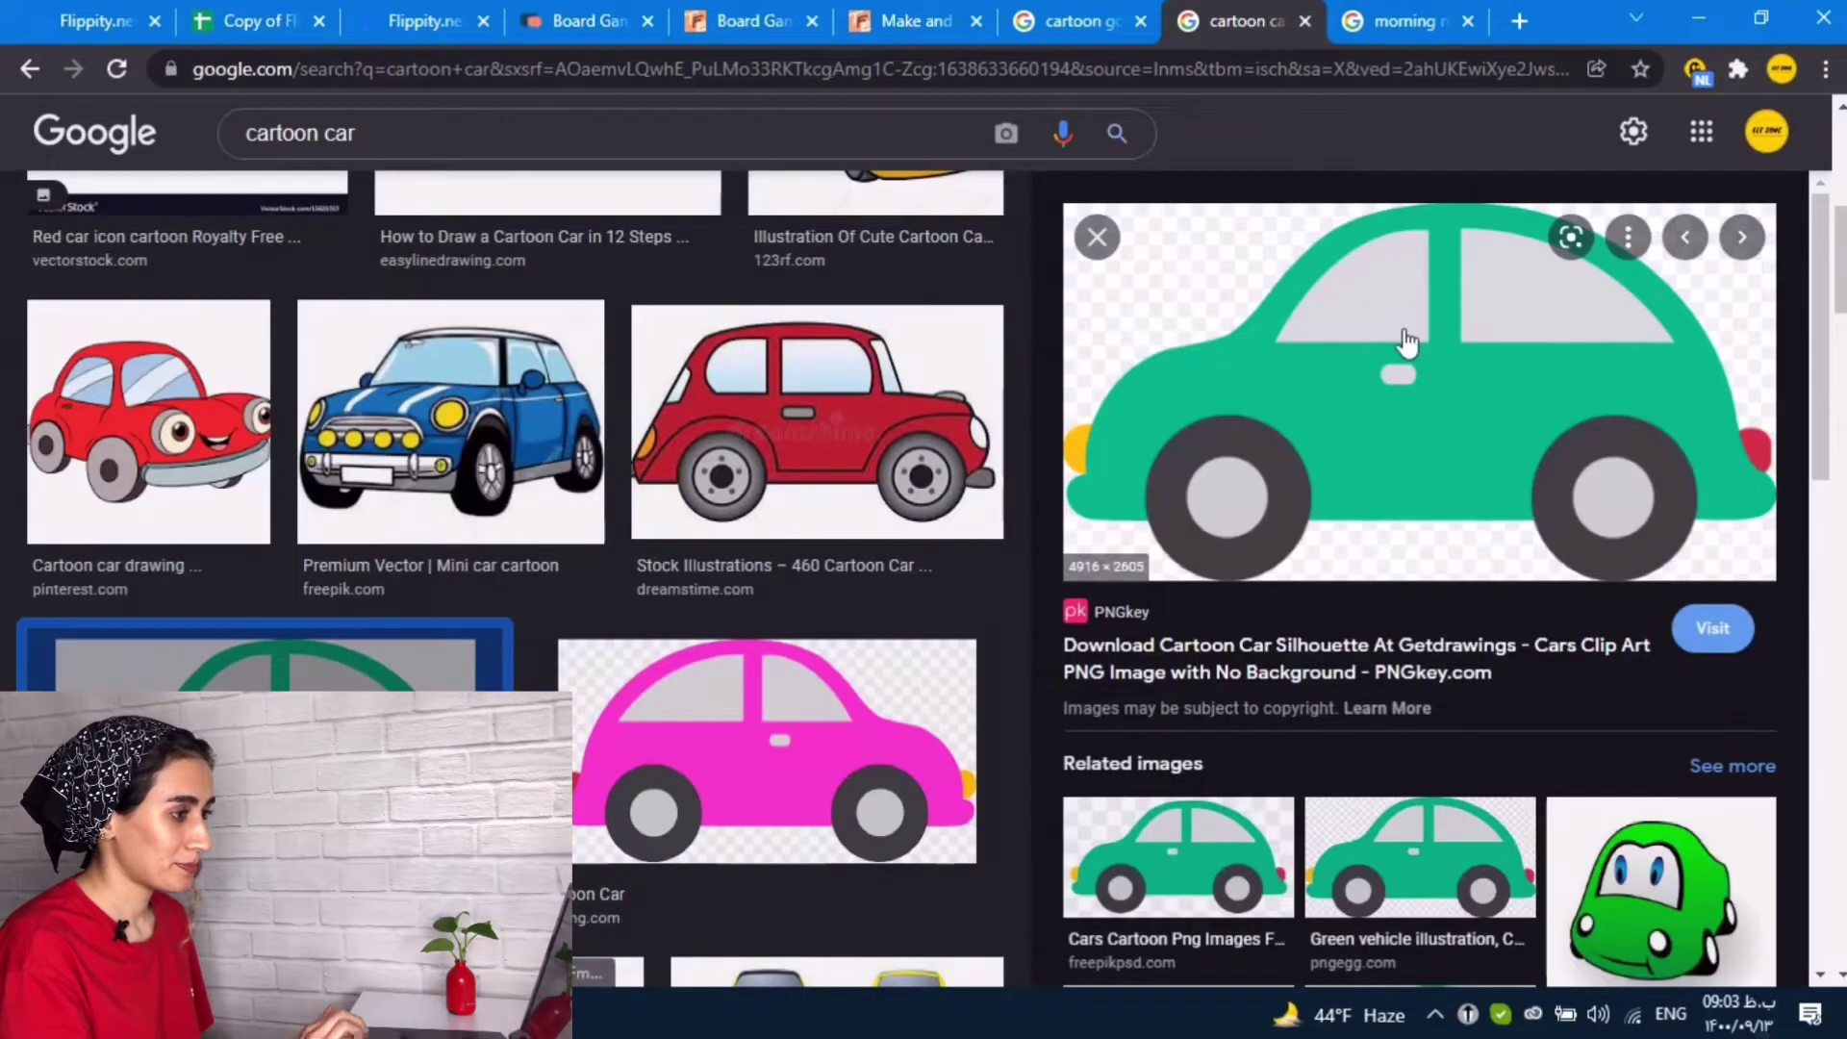
pyautogui.rightClick(1428, 358)
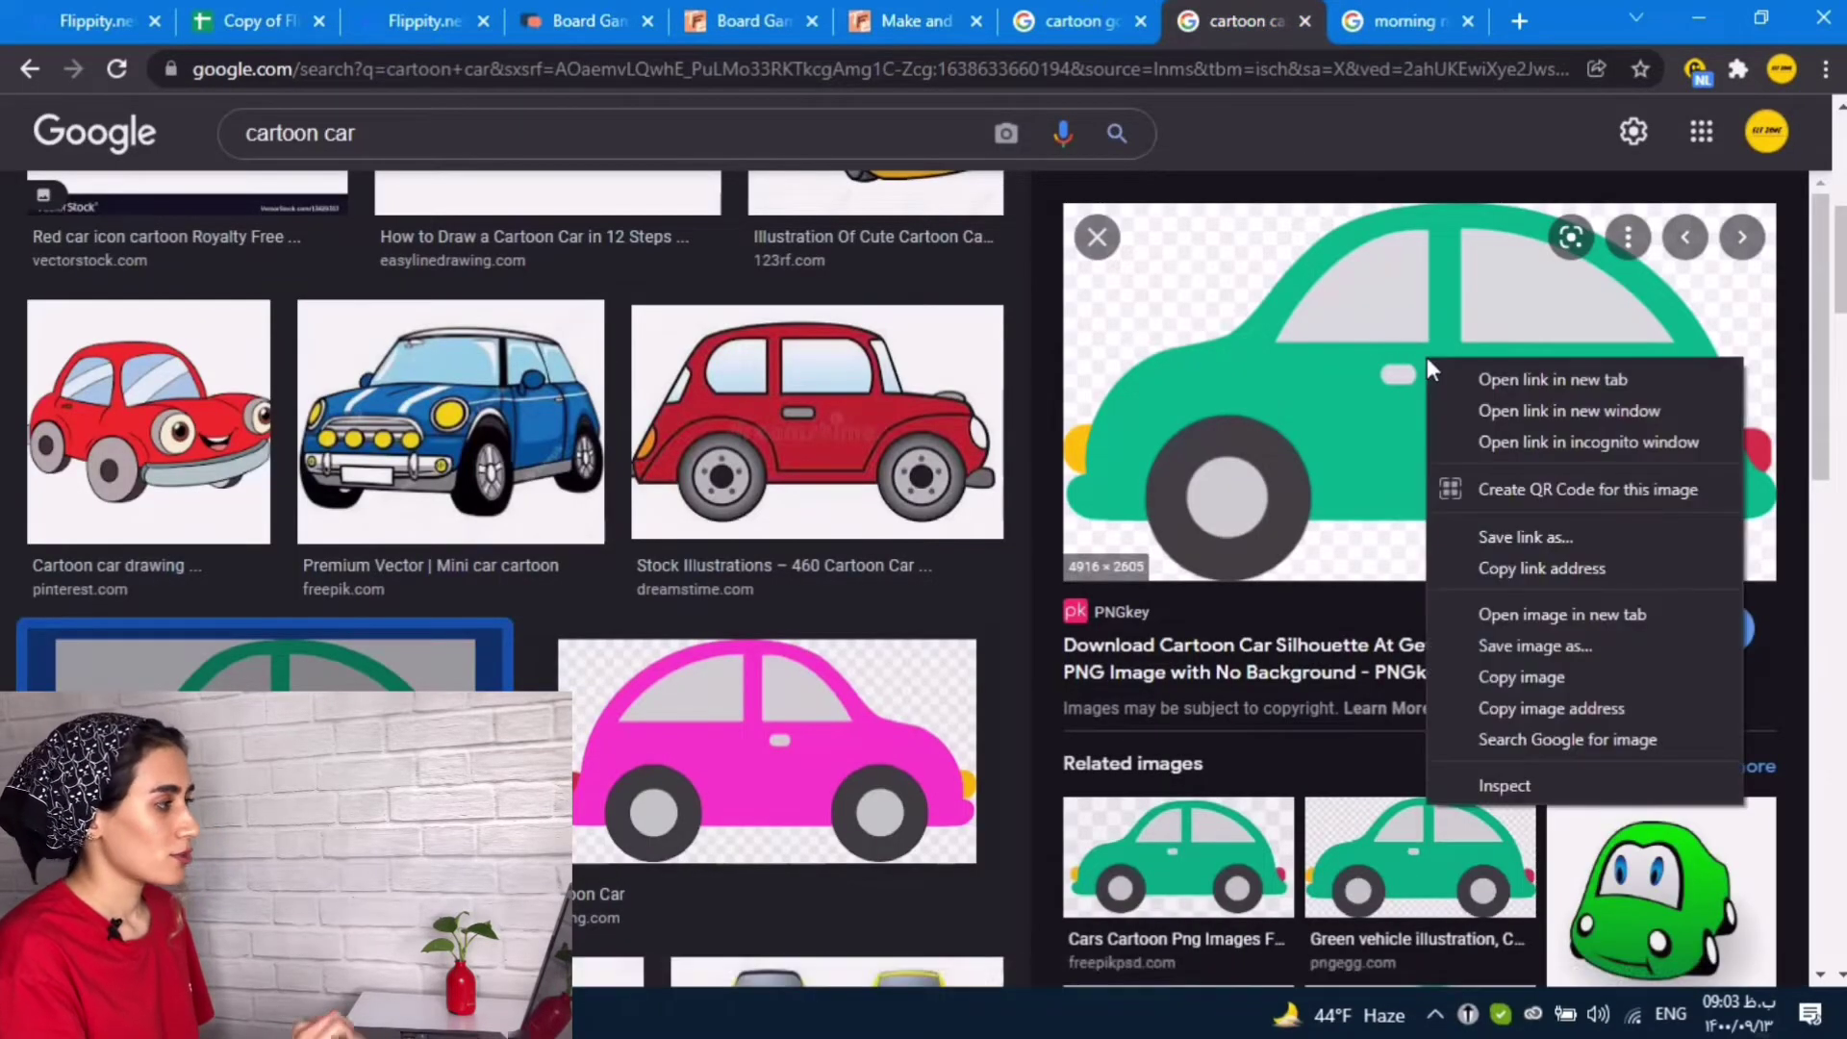
pyautogui.click(1552, 706)
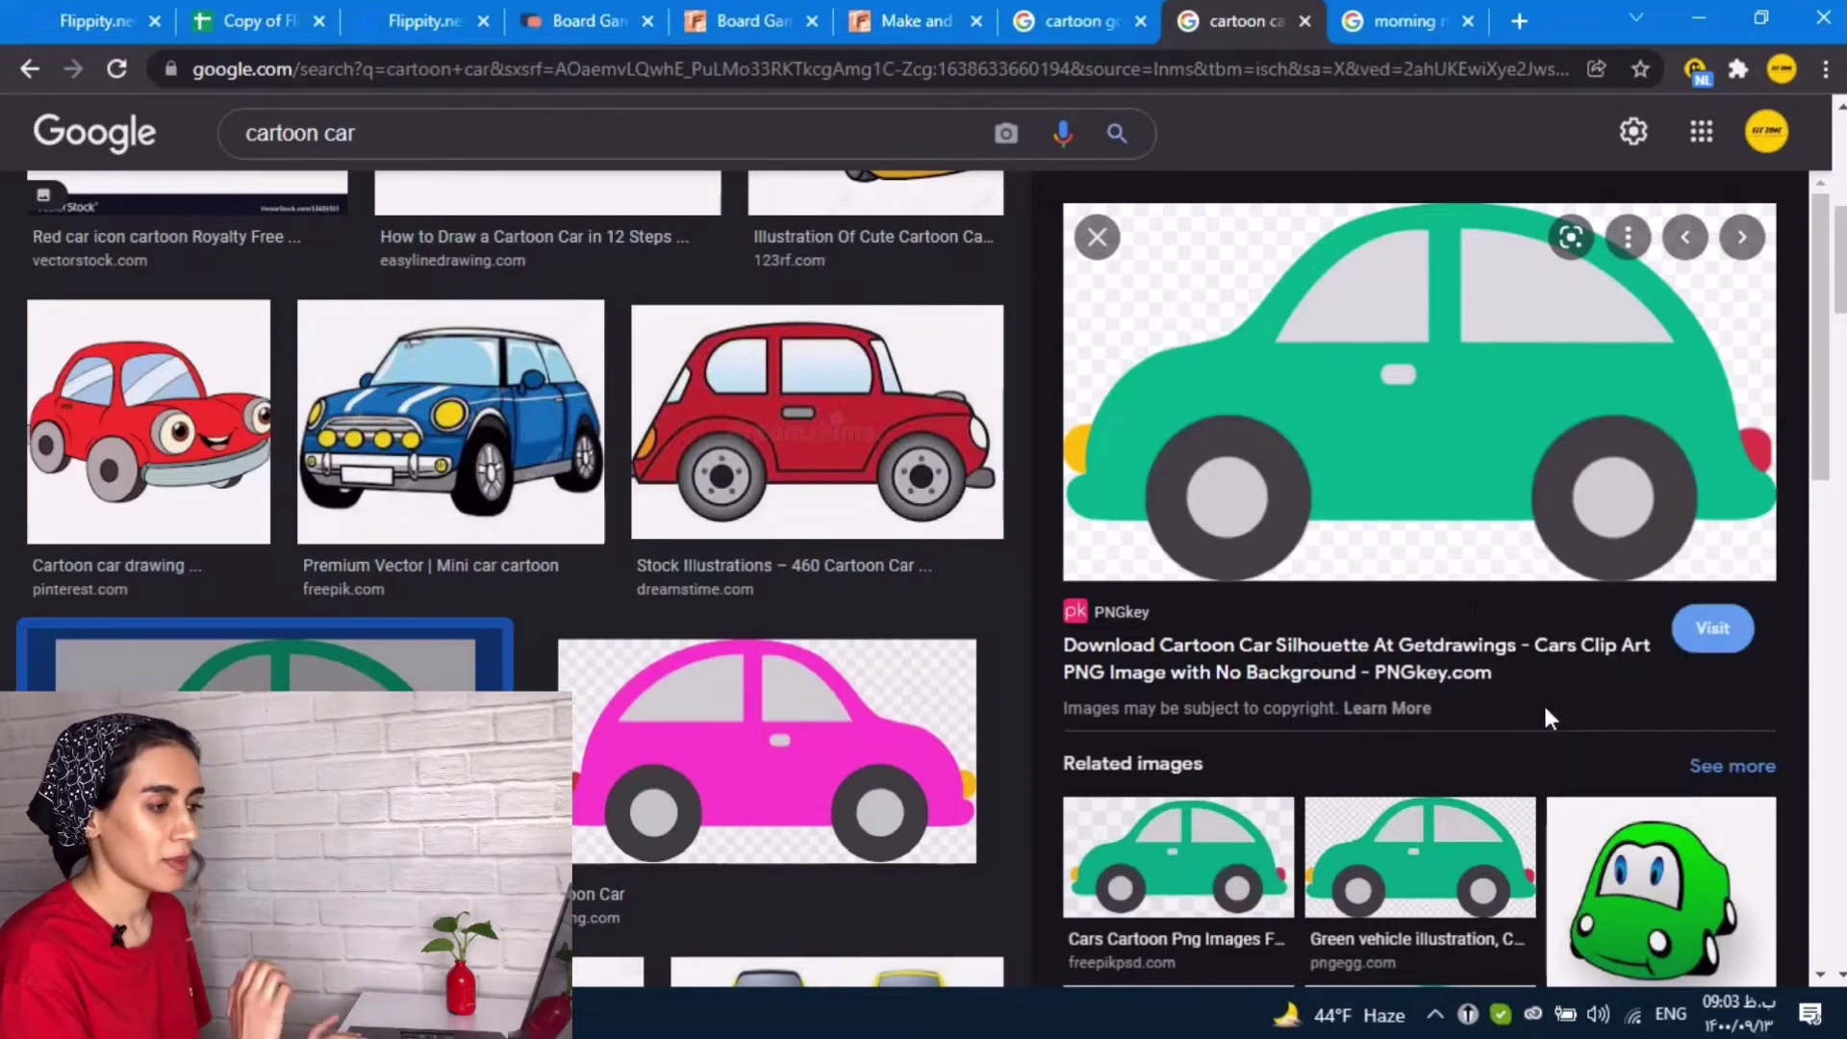
pyautogui.click(288, 27)
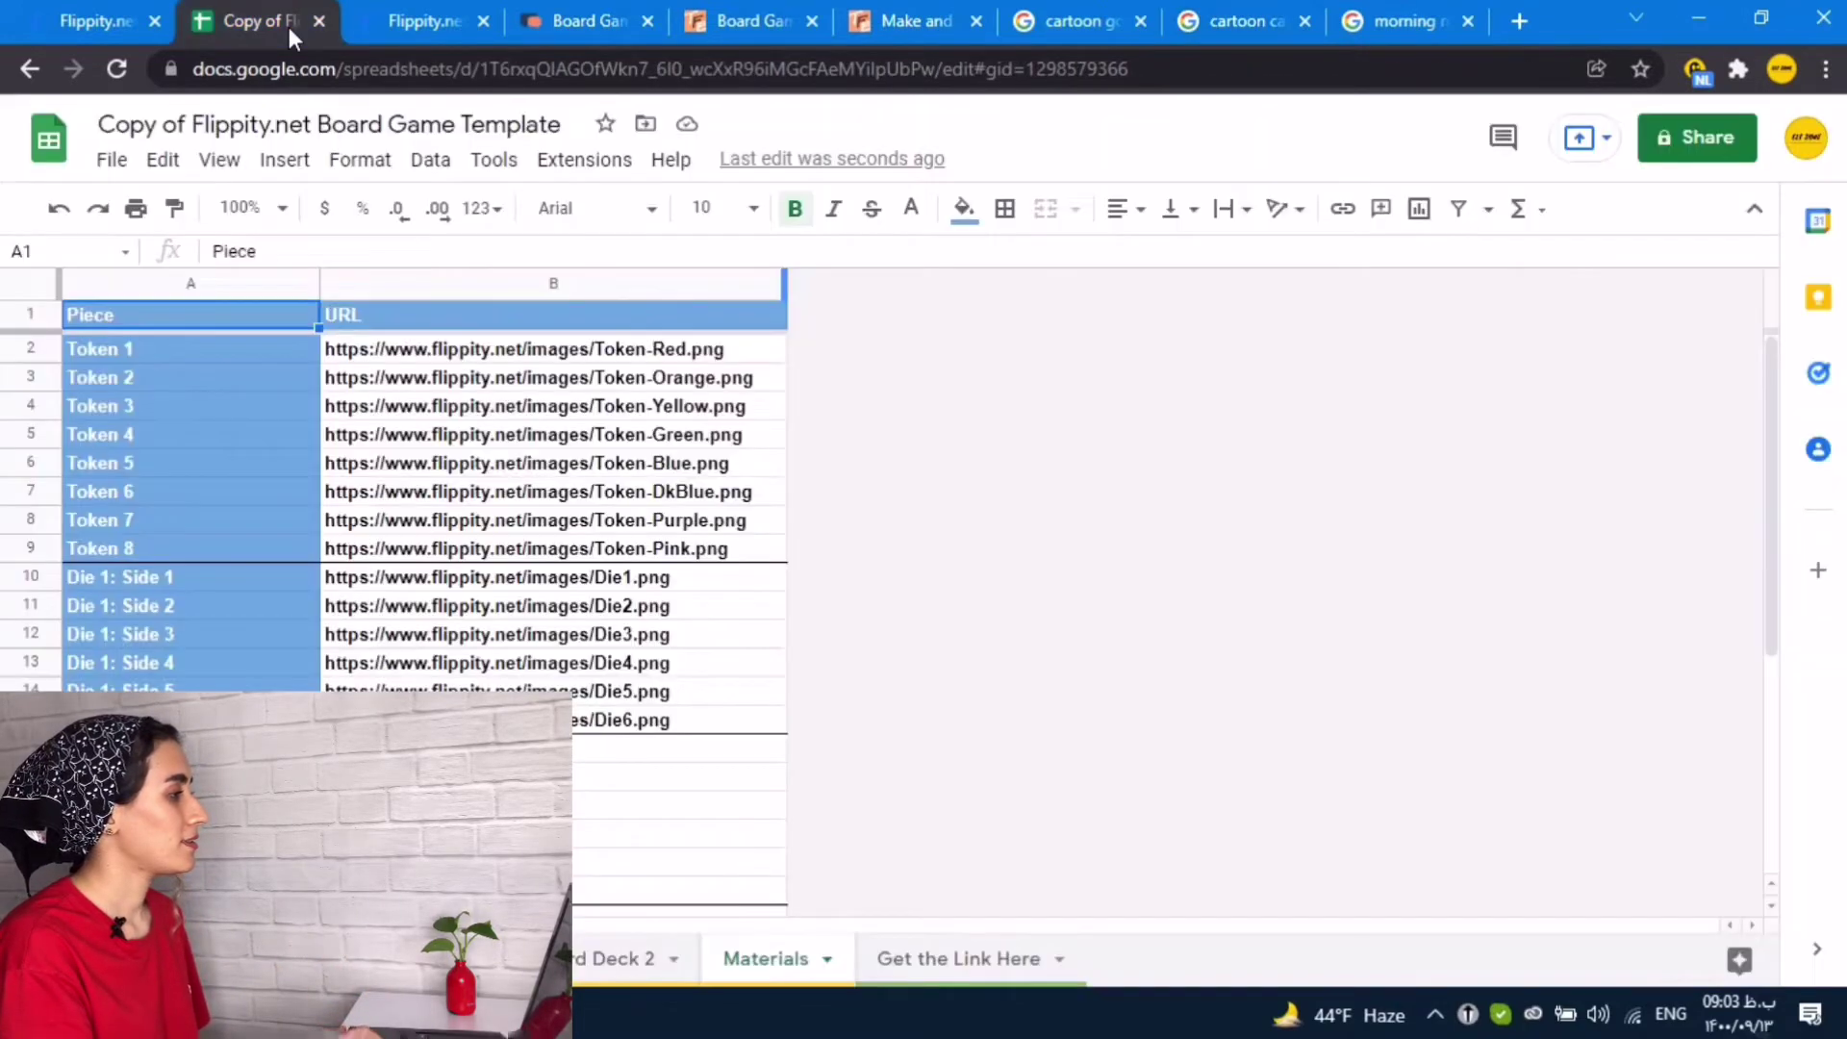
# Step: Replace the Token 1 URL in cell B2 with the copied pngkey.com address of the green cartoon car image
pyautogui.click(712, 352)
pyautogui.doubleClick(715, 347)
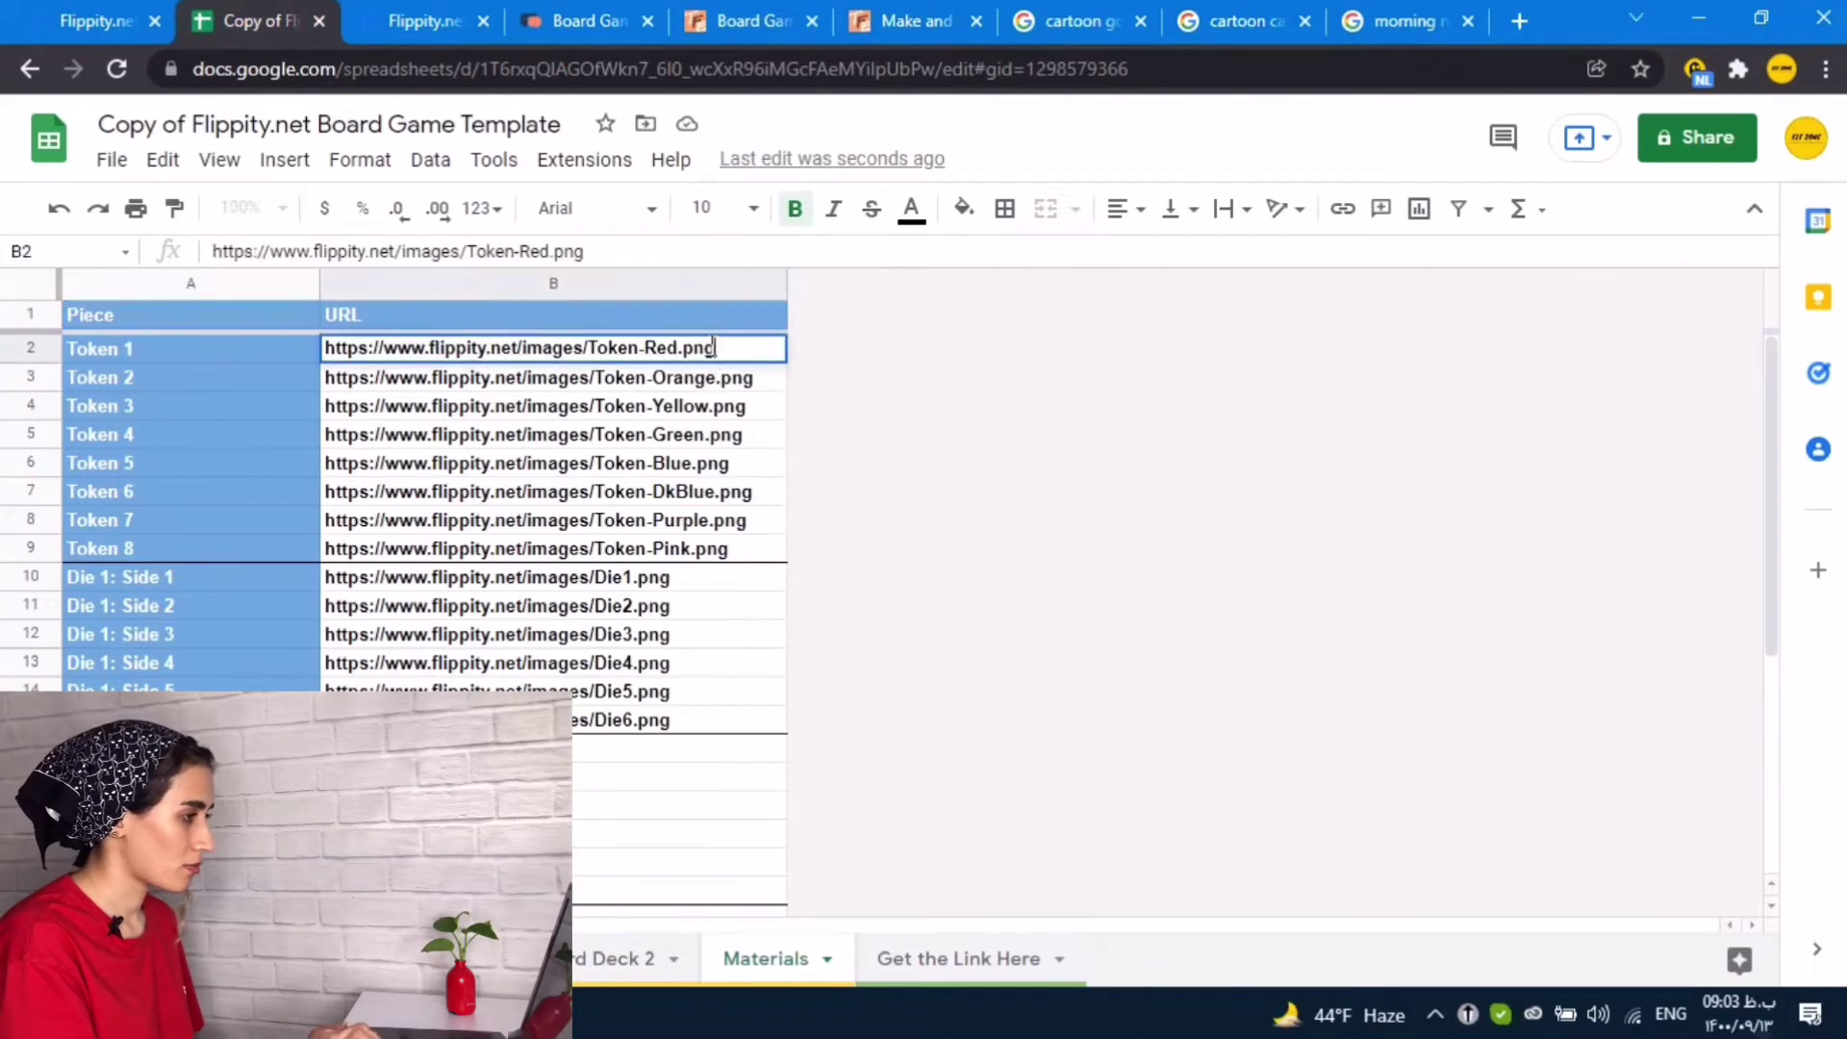
pyautogui.moveTo(720, 347); pyautogui.dragTo(352, 345)
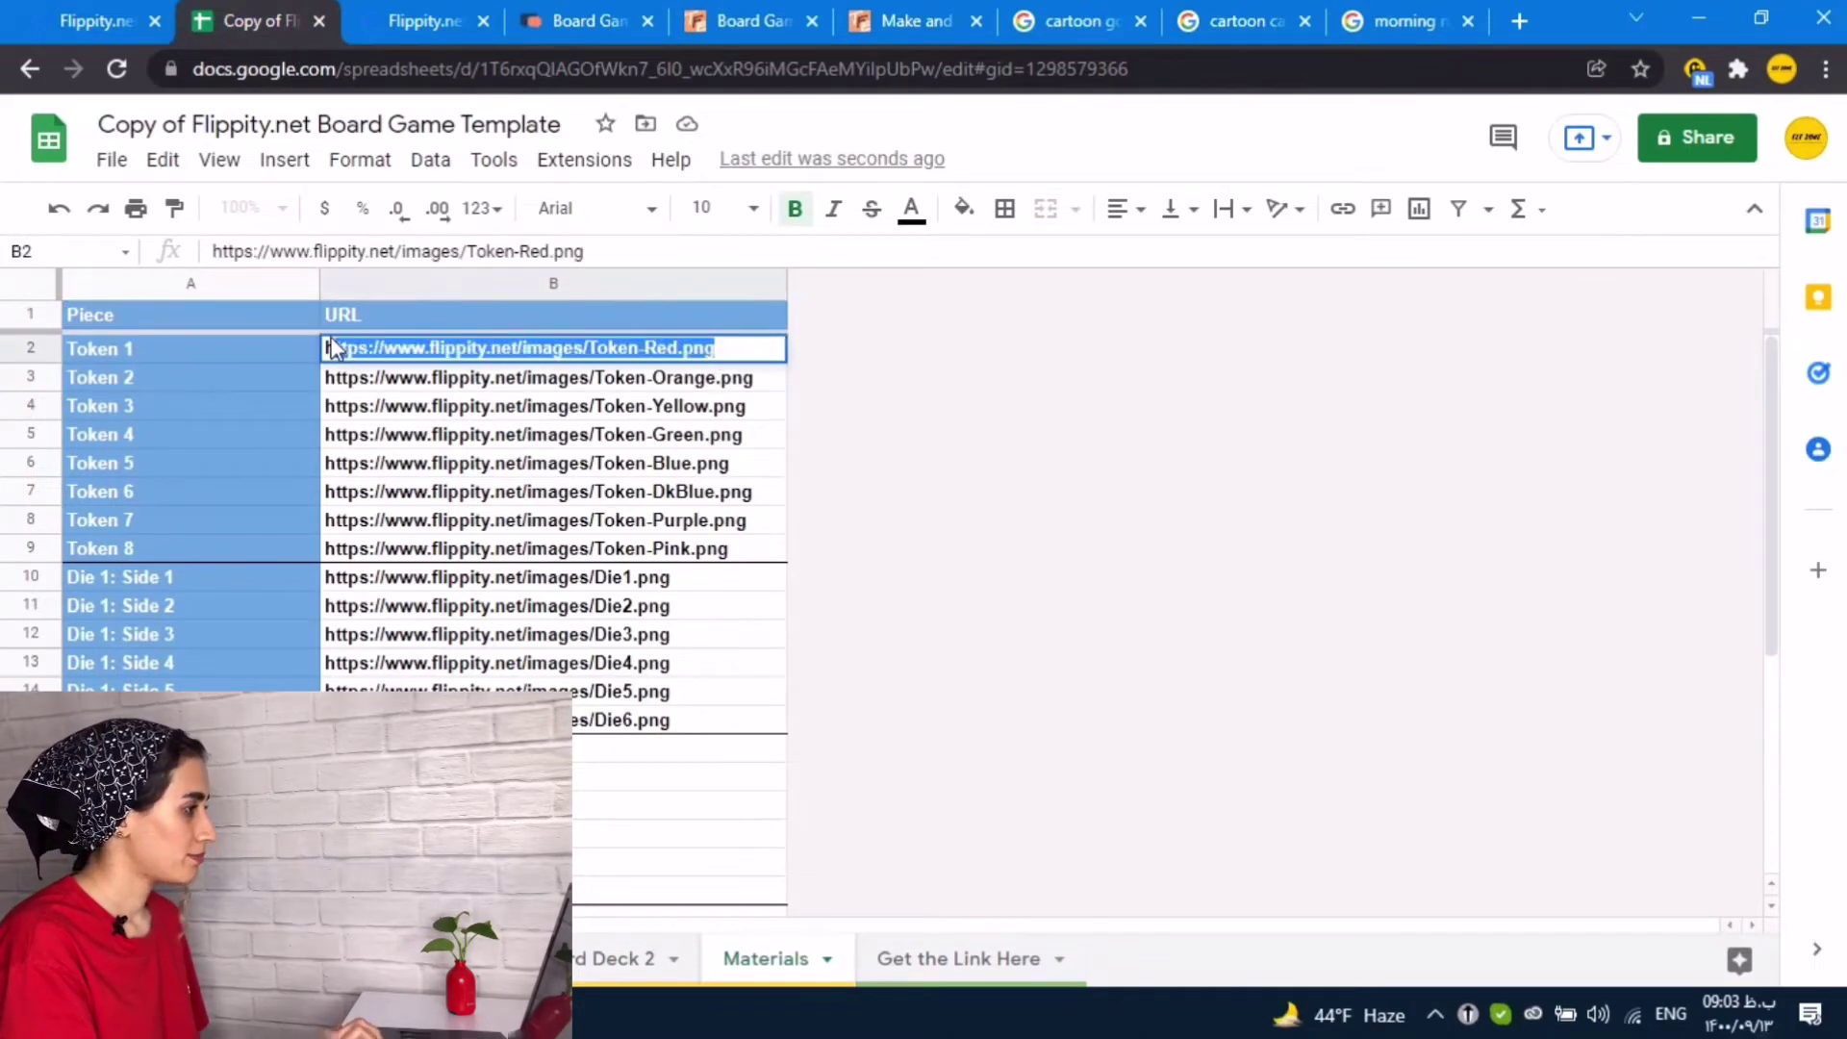
pyautogui.press('BackSpace')
pyautogui.rightClick(331, 348)
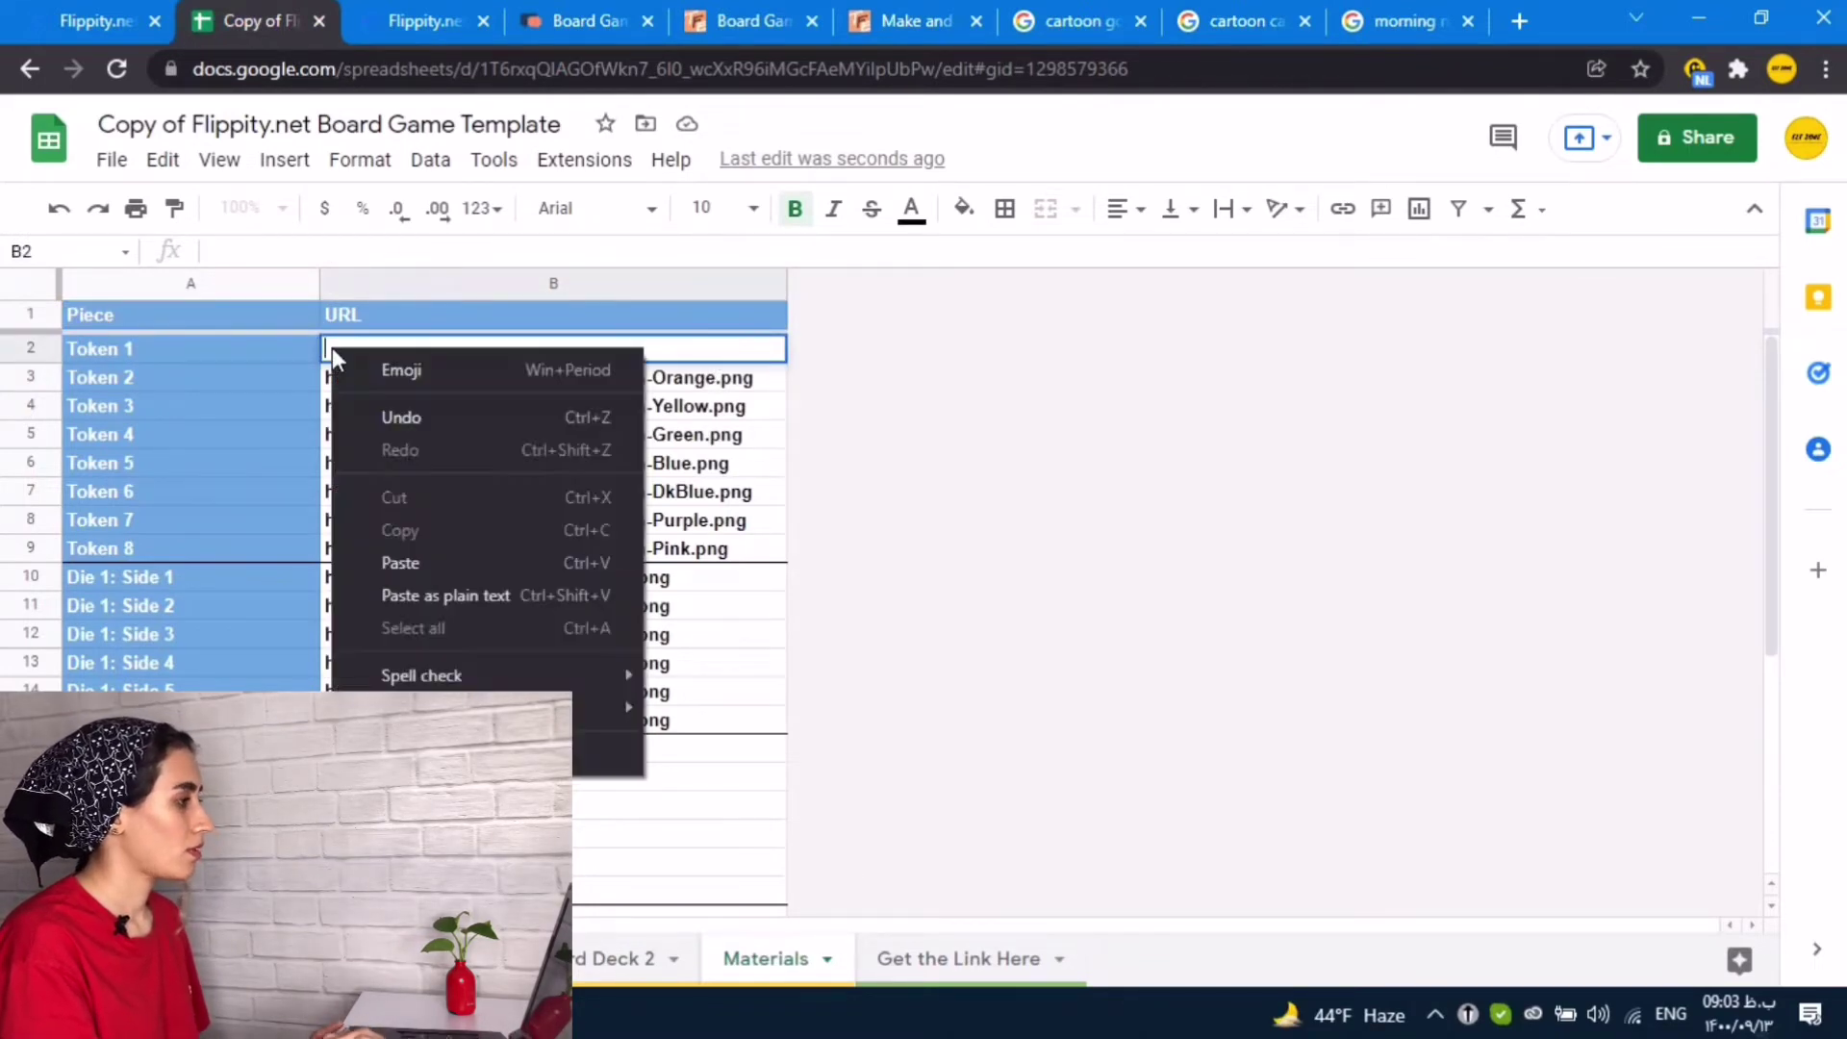
pyautogui.click(472, 562)
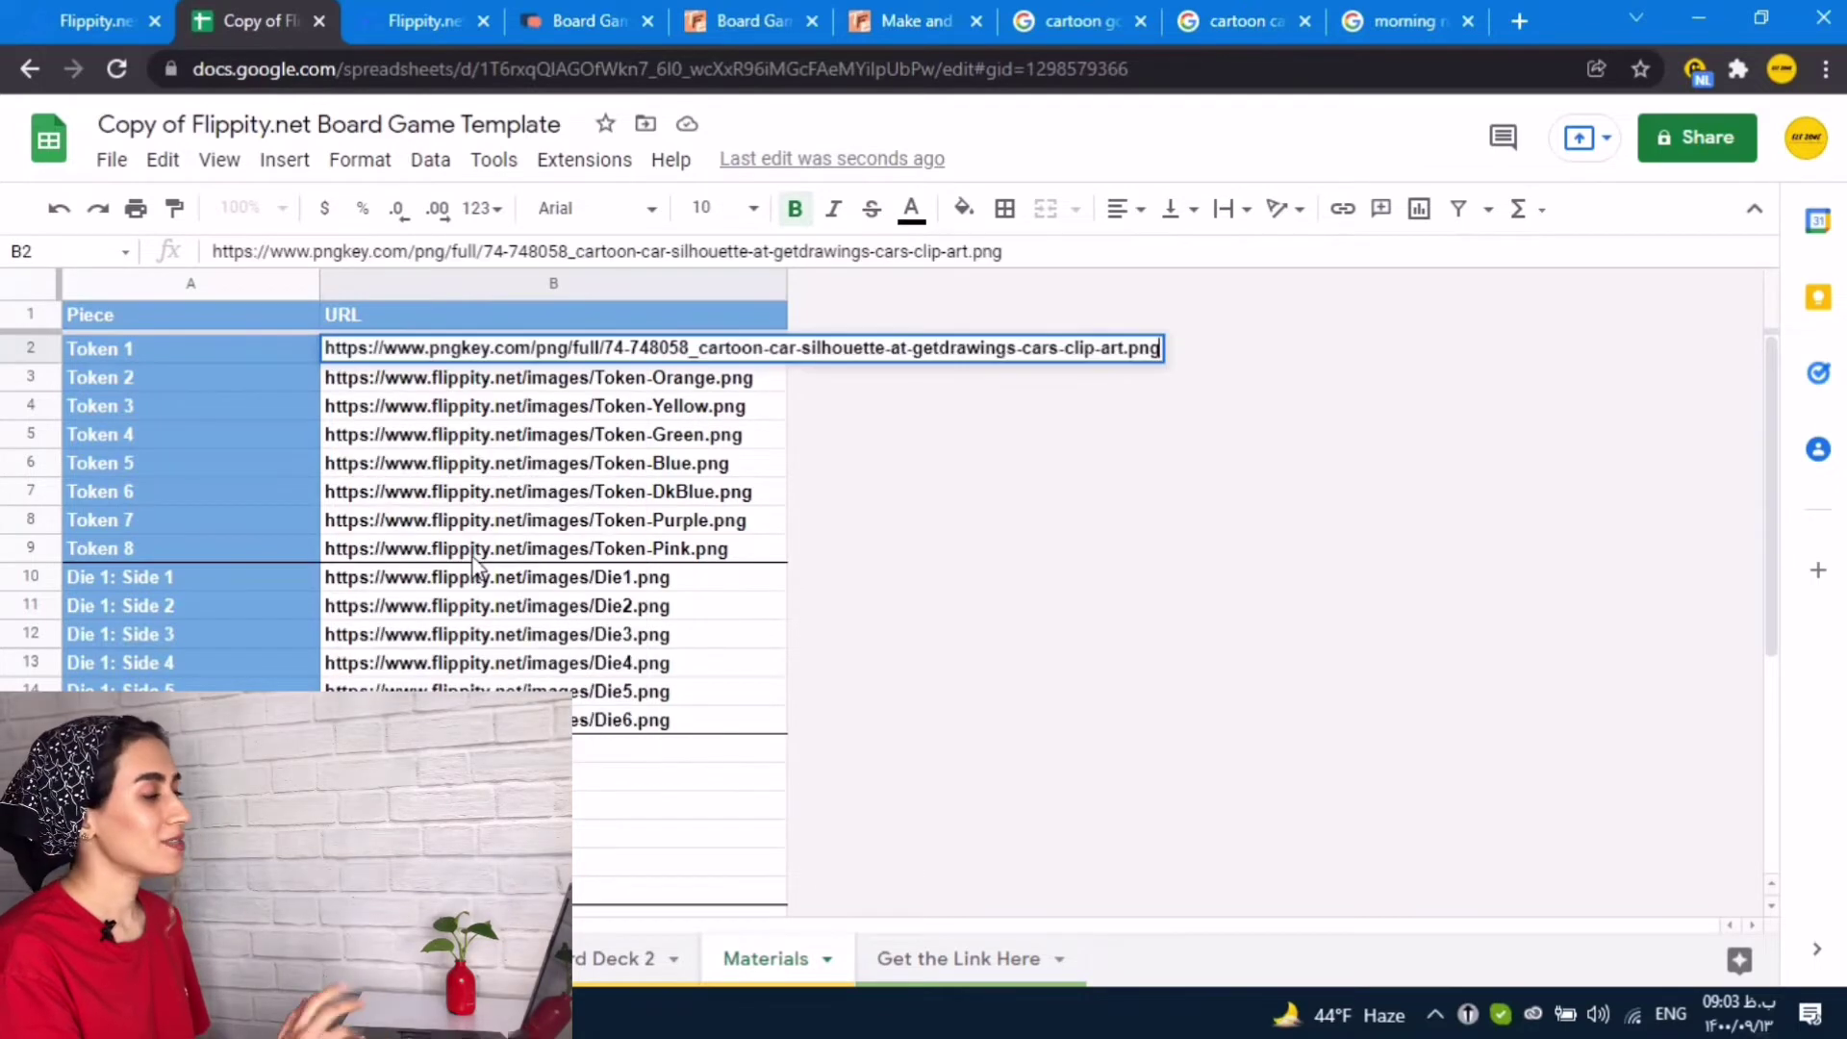
pyautogui.press('Return')
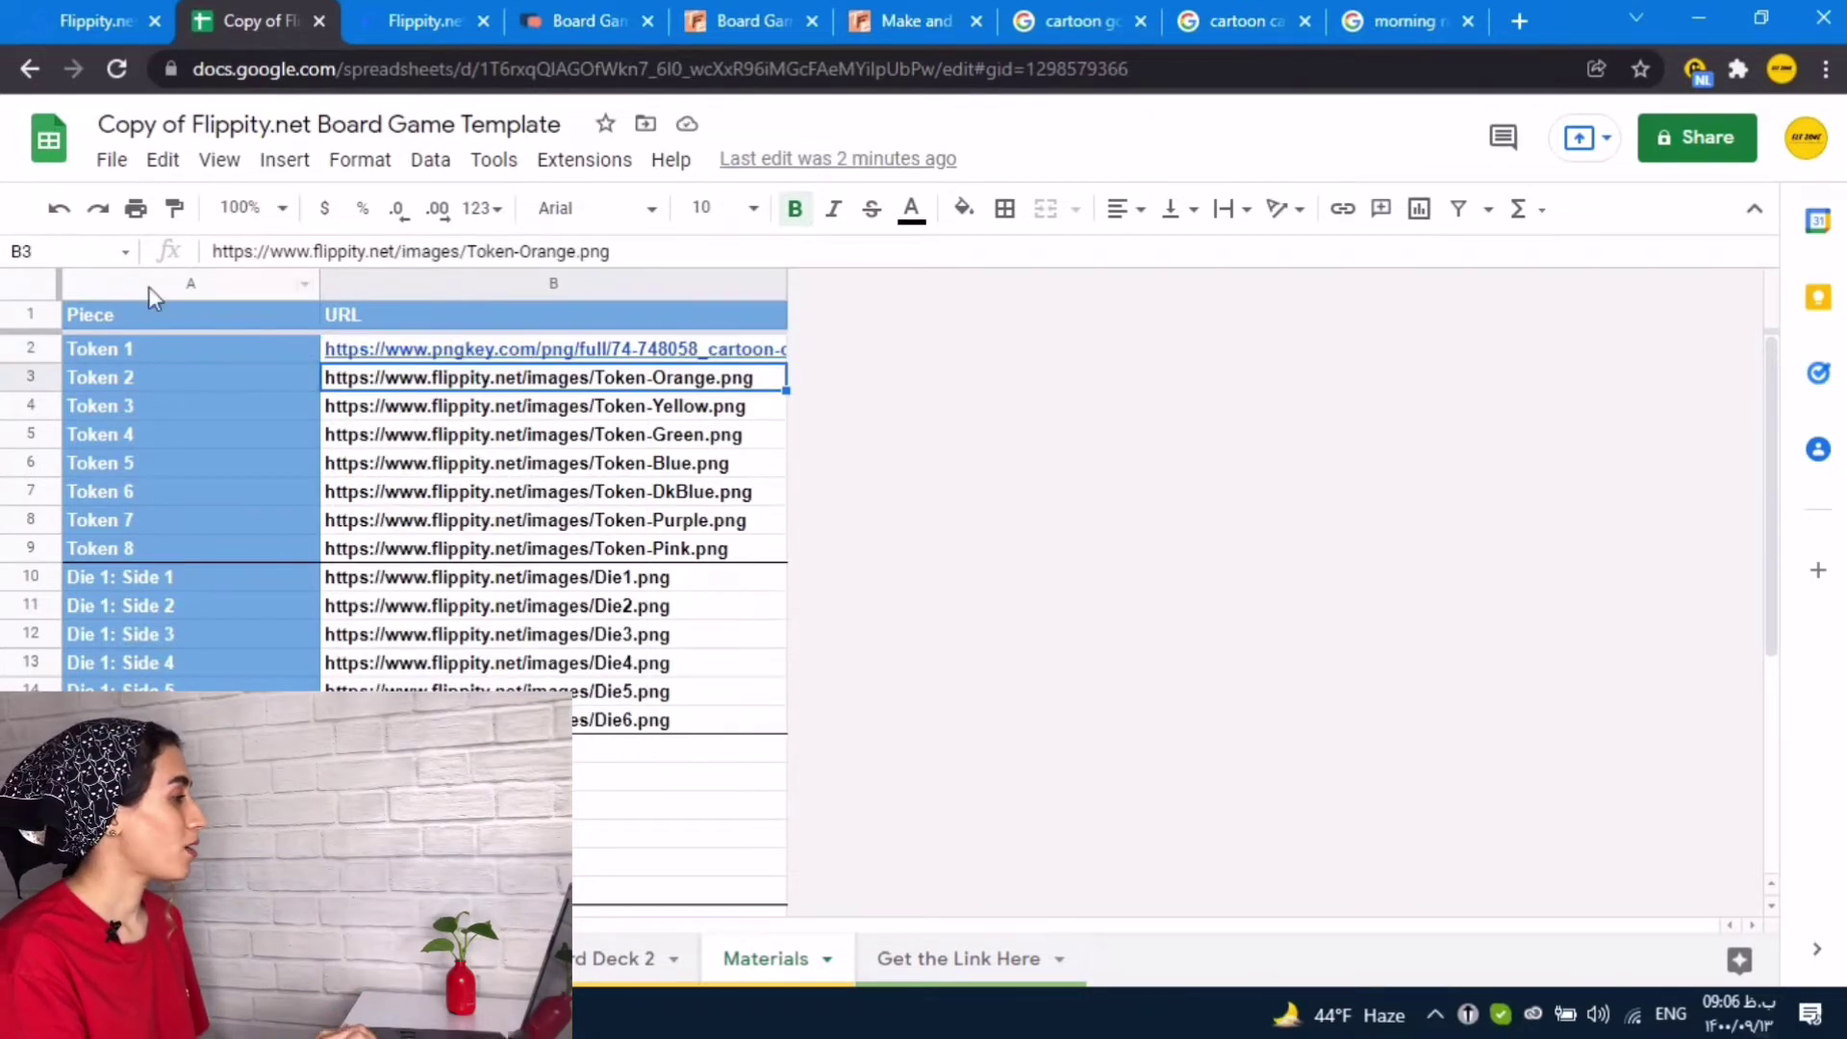
# Step: Publish the entire spreadsheet to the web as a web page and close the publishing dialog
pyautogui.click(112, 158)
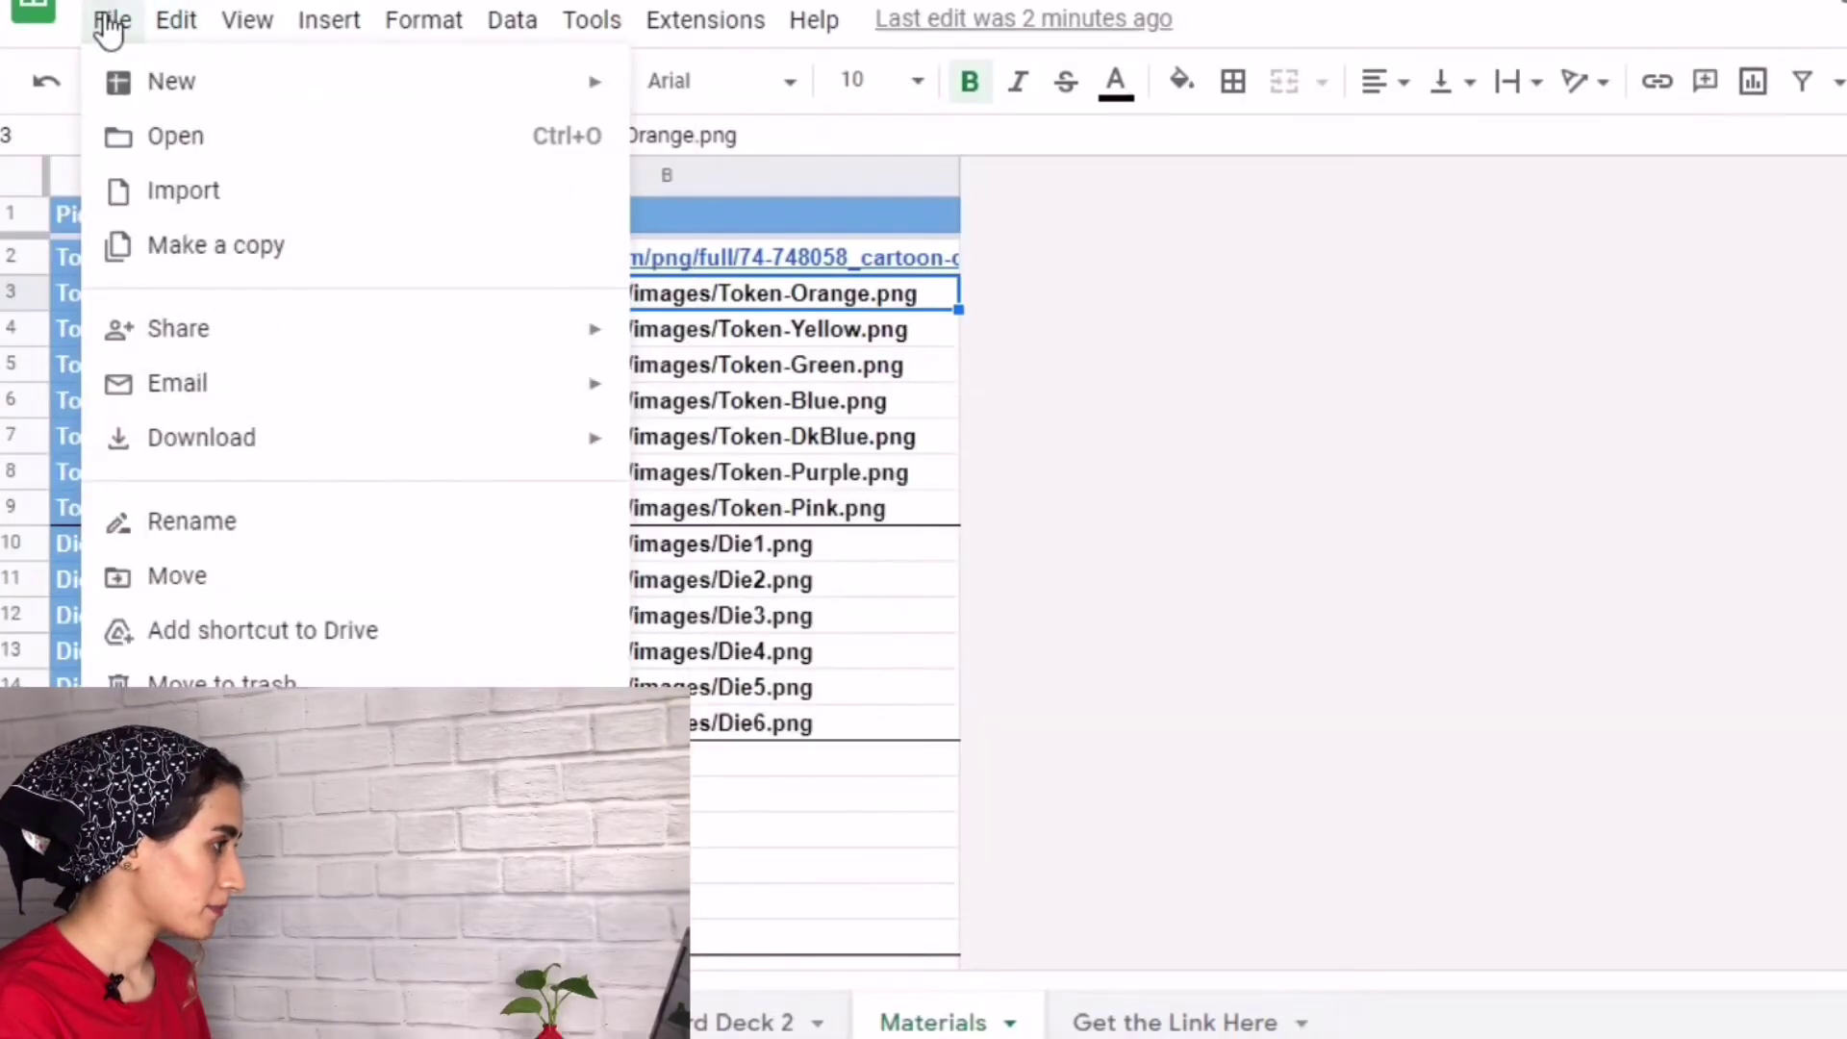
pyautogui.moveTo(240, 418)
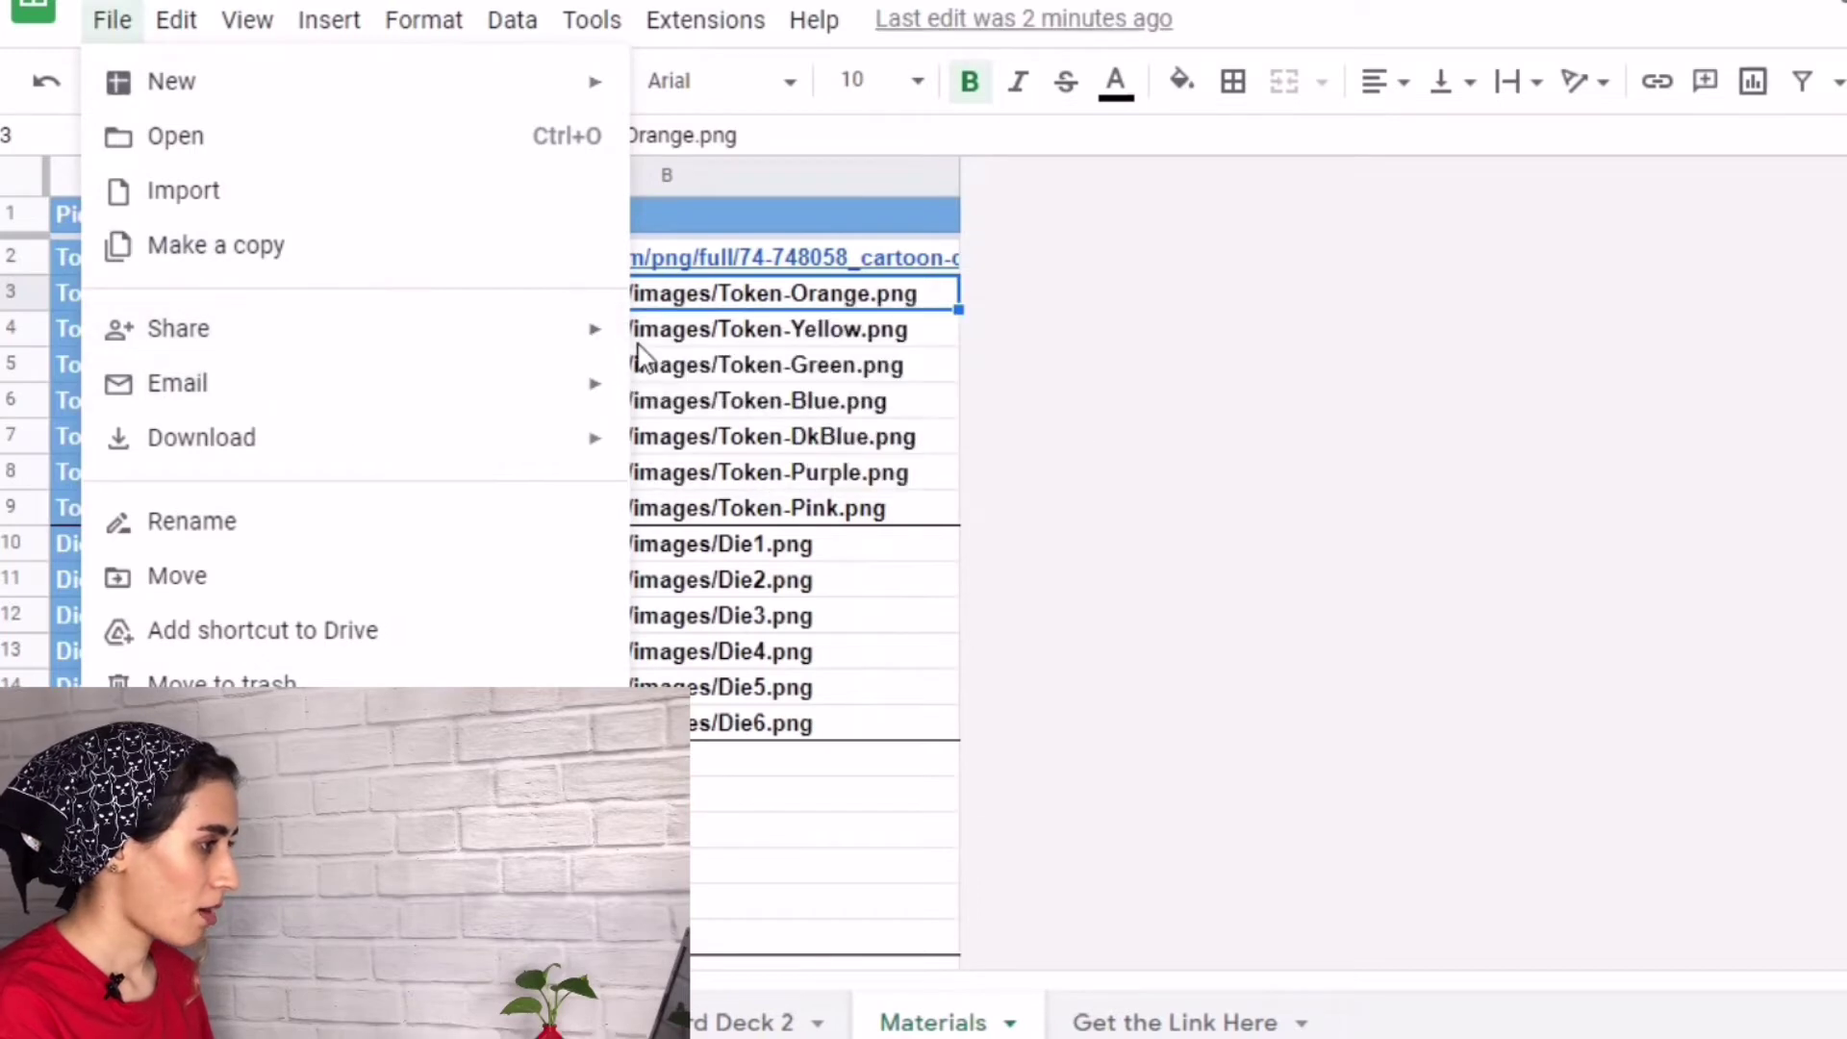
pyautogui.moveTo(588, 337)
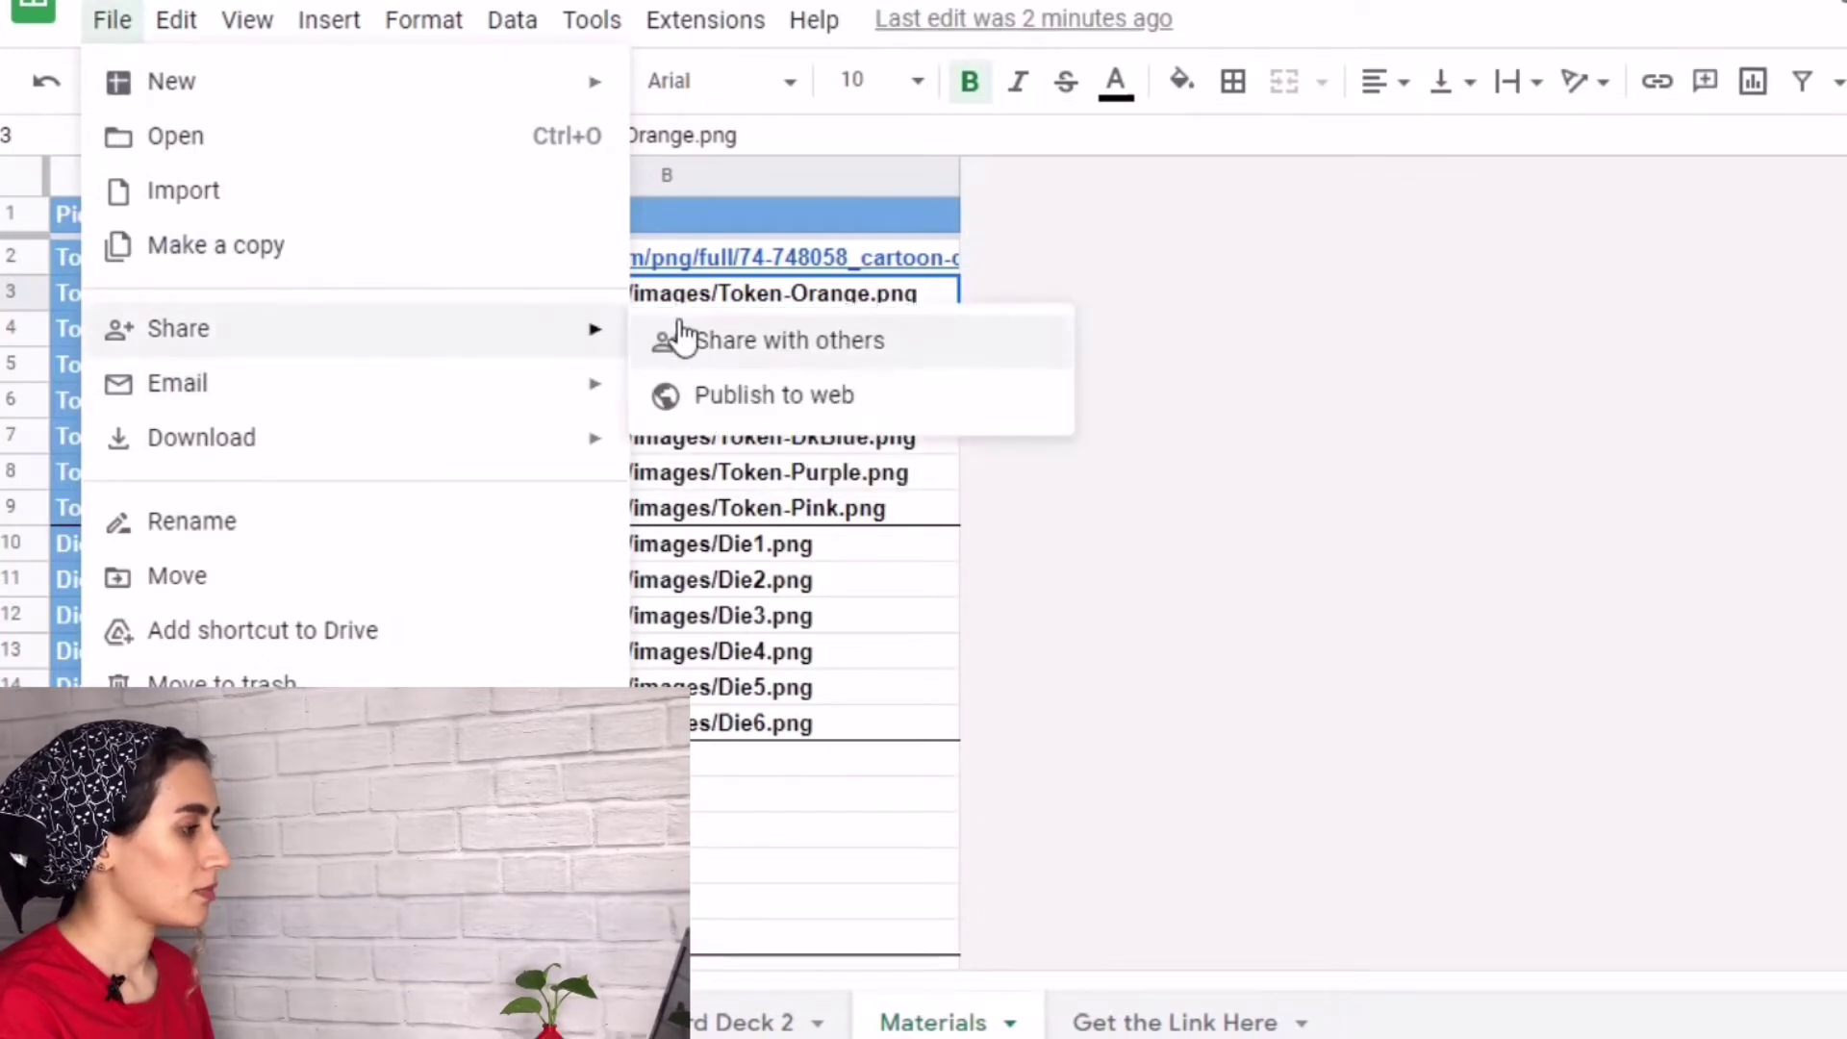
pyautogui.click(702, 406)
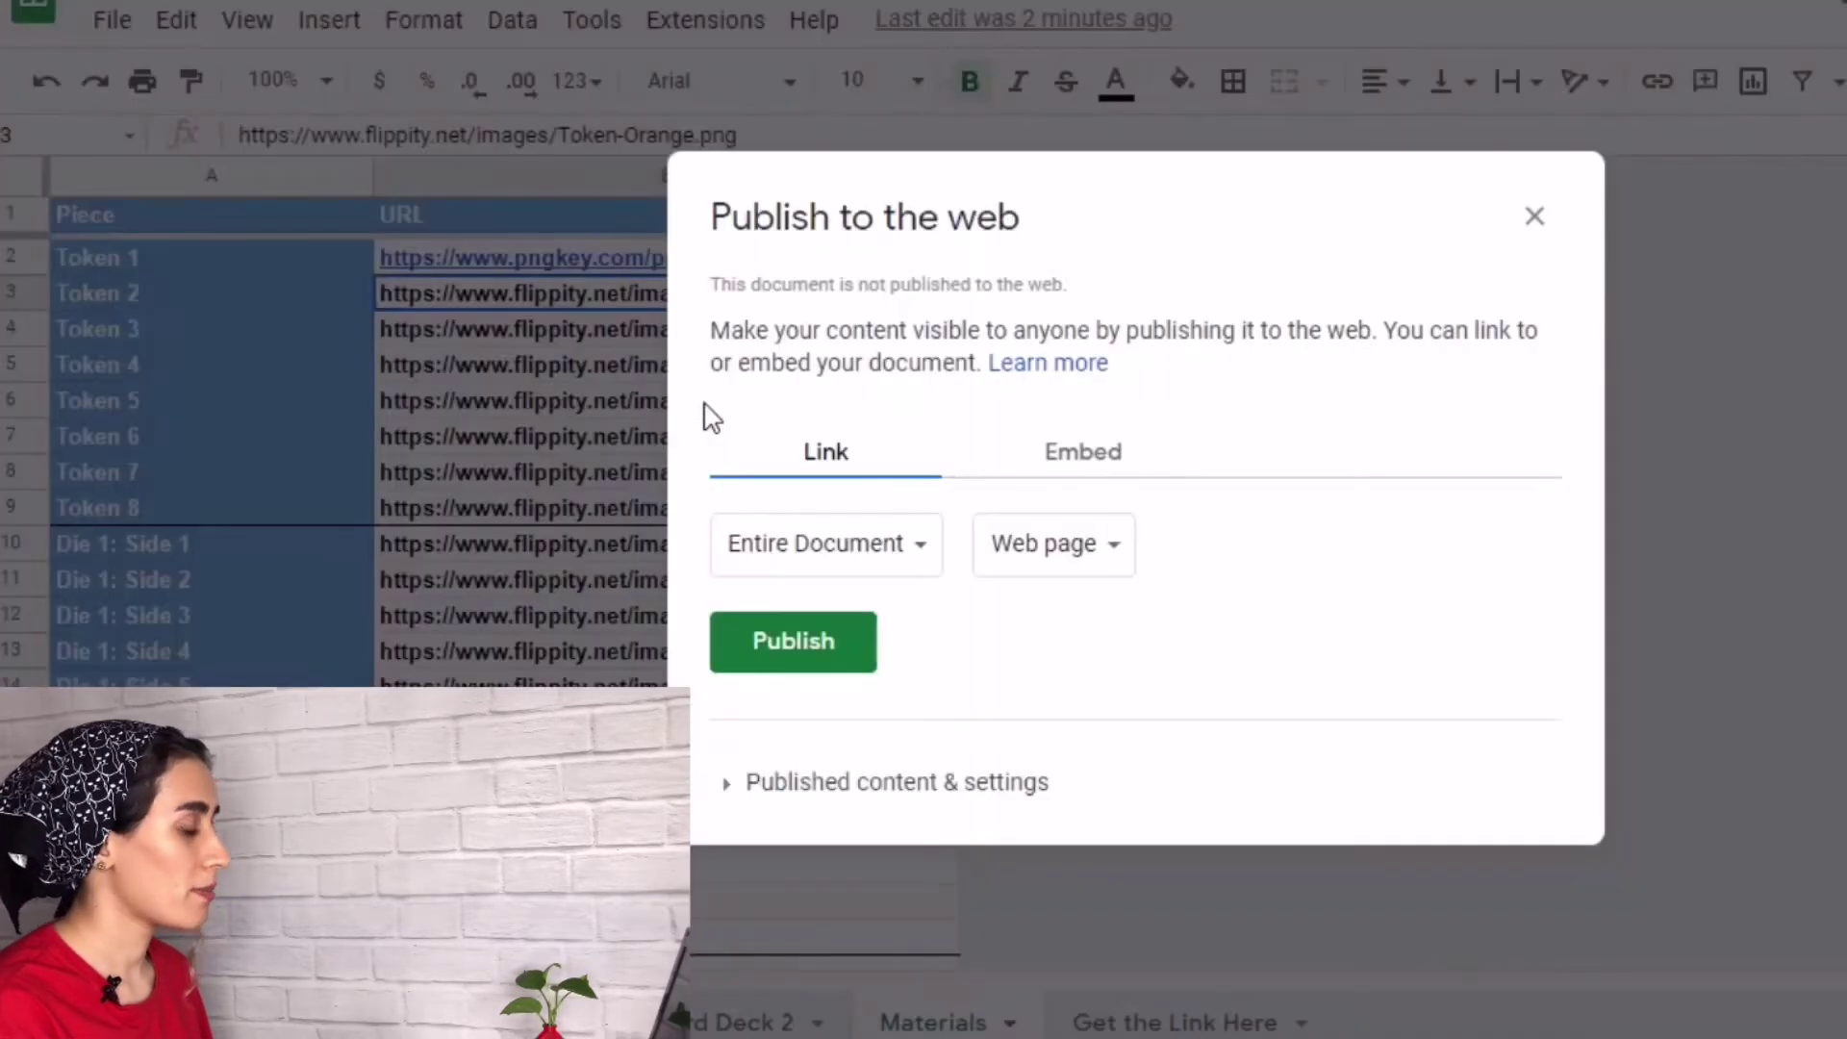
pyautogui.click(807, 644)
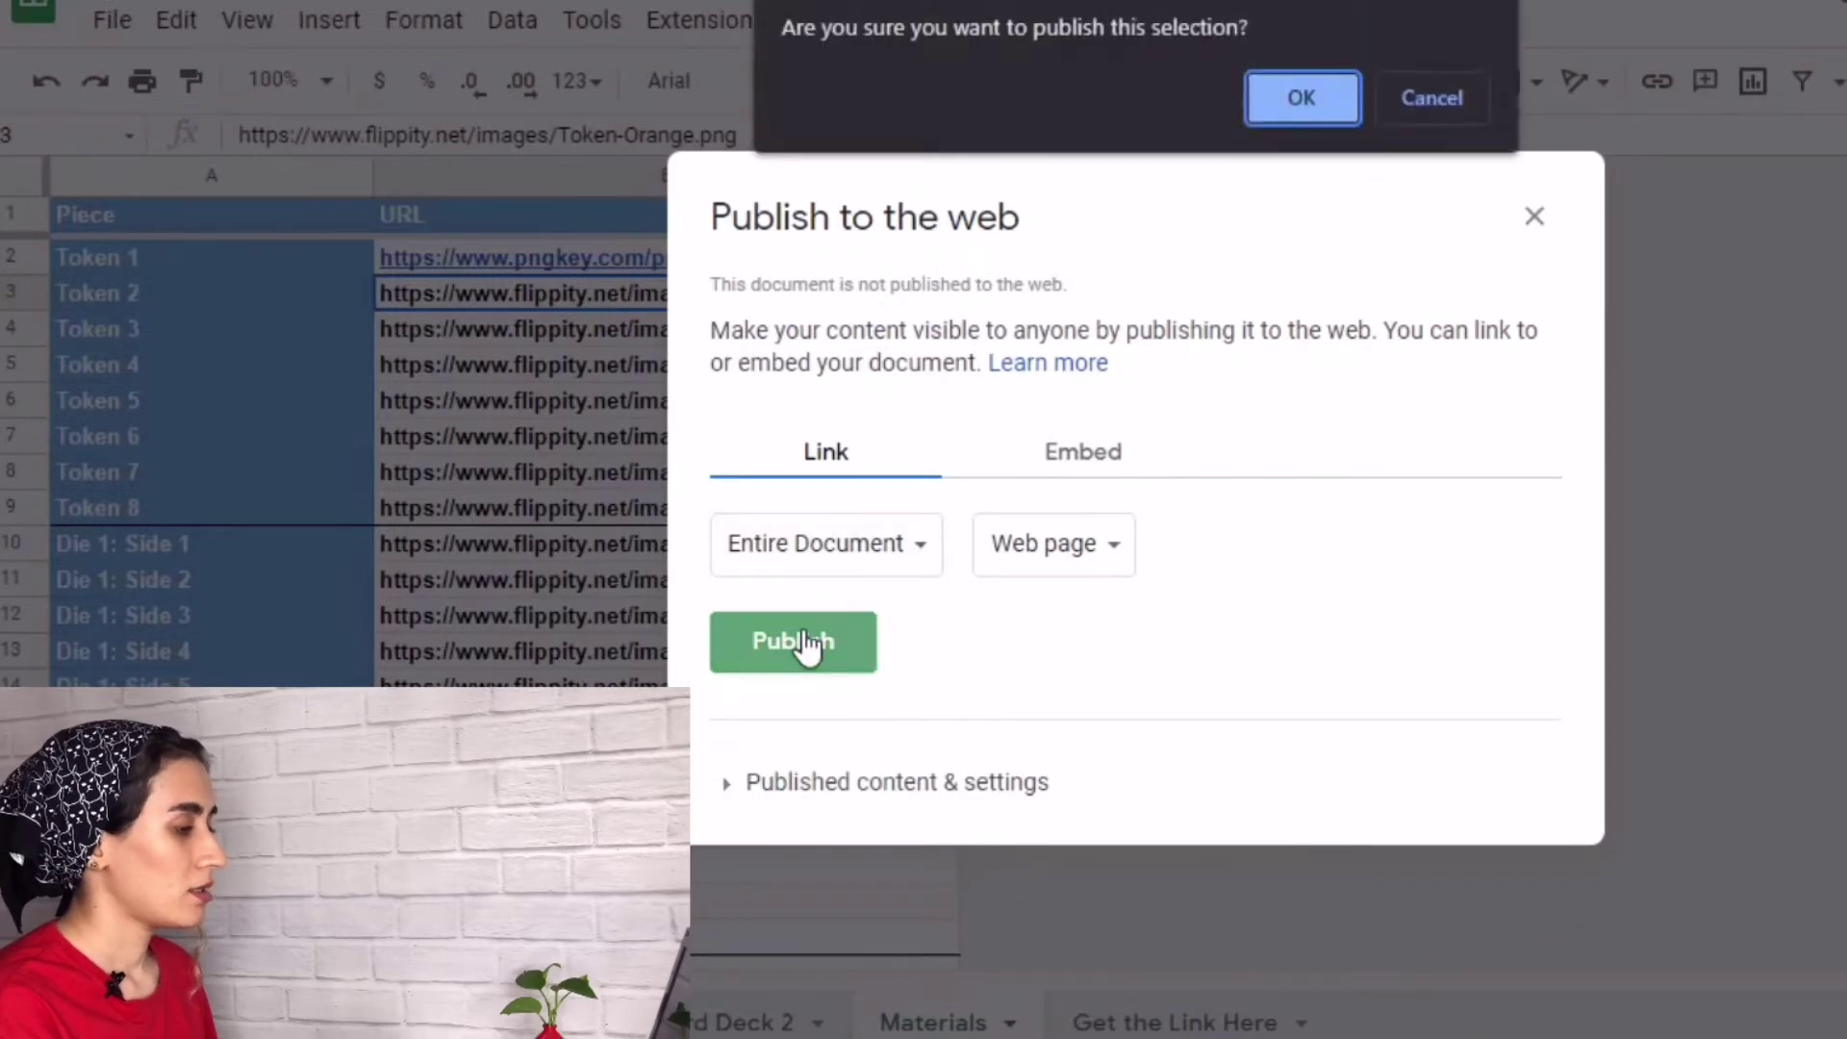
pyautogui.click(1313, 122)
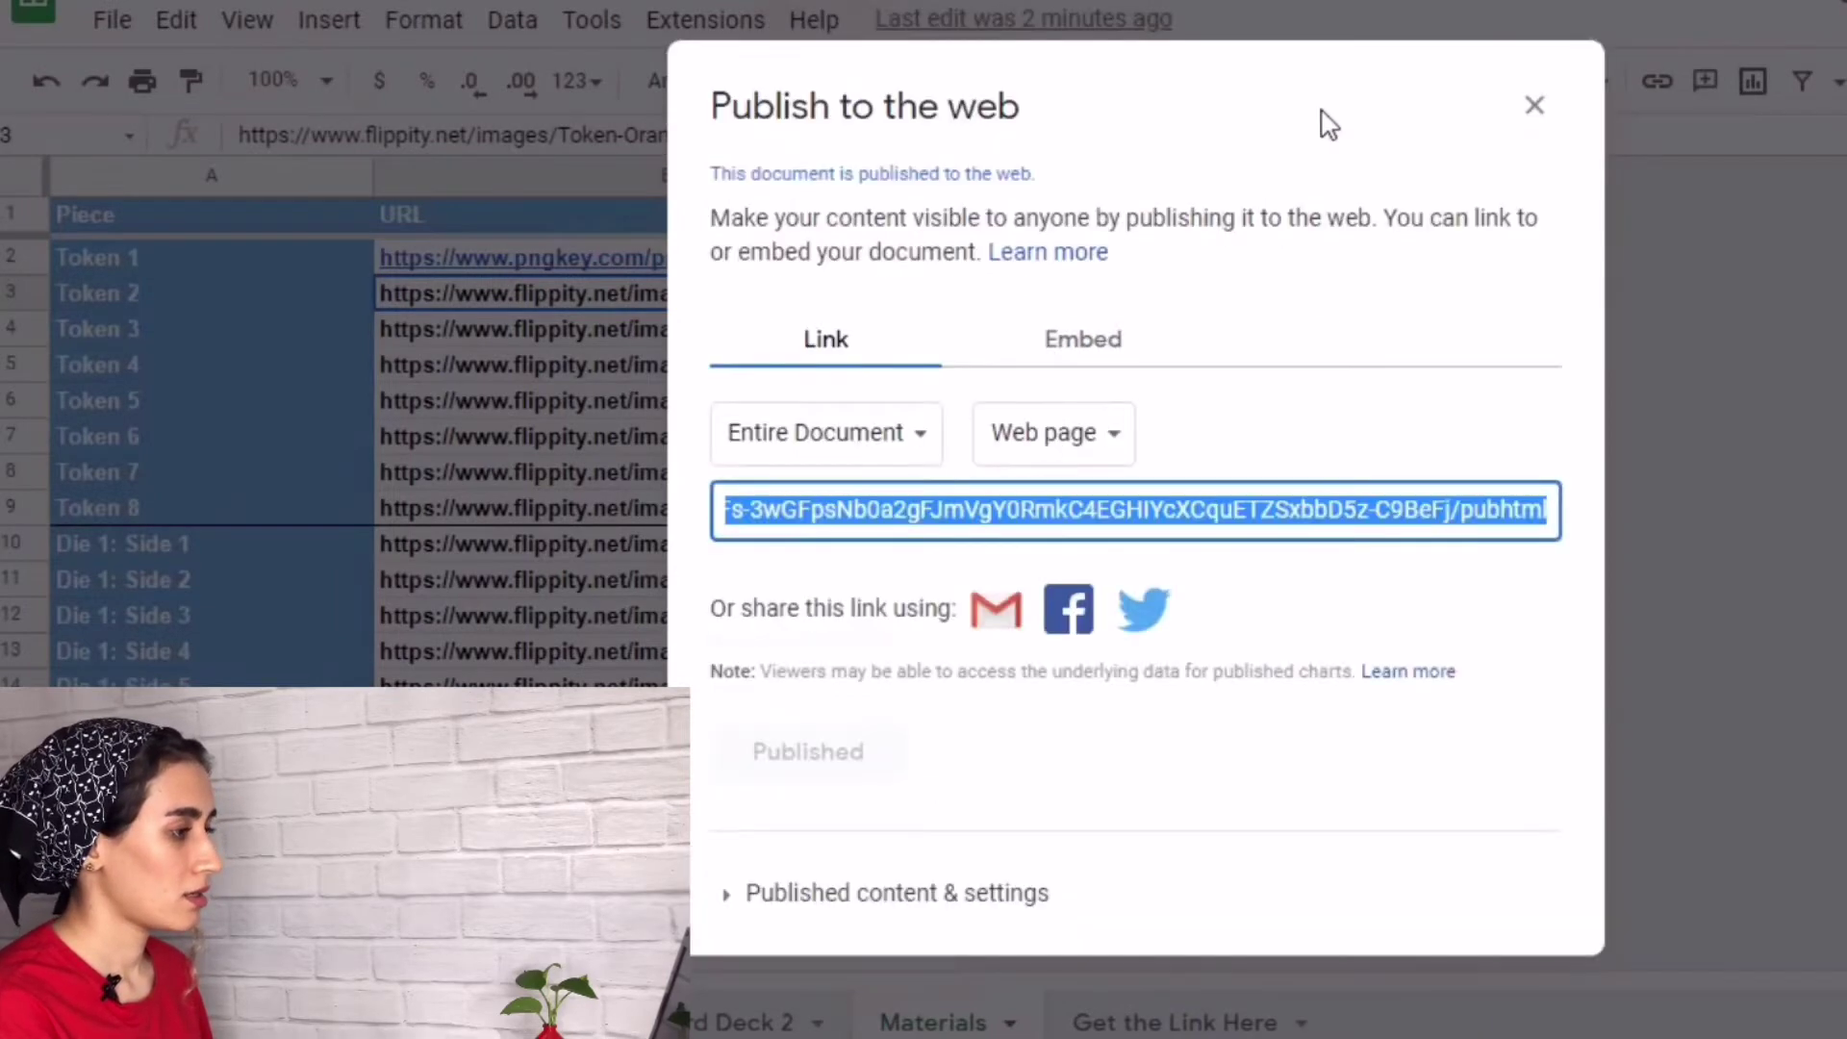
pyautogui.click(1535, 106)
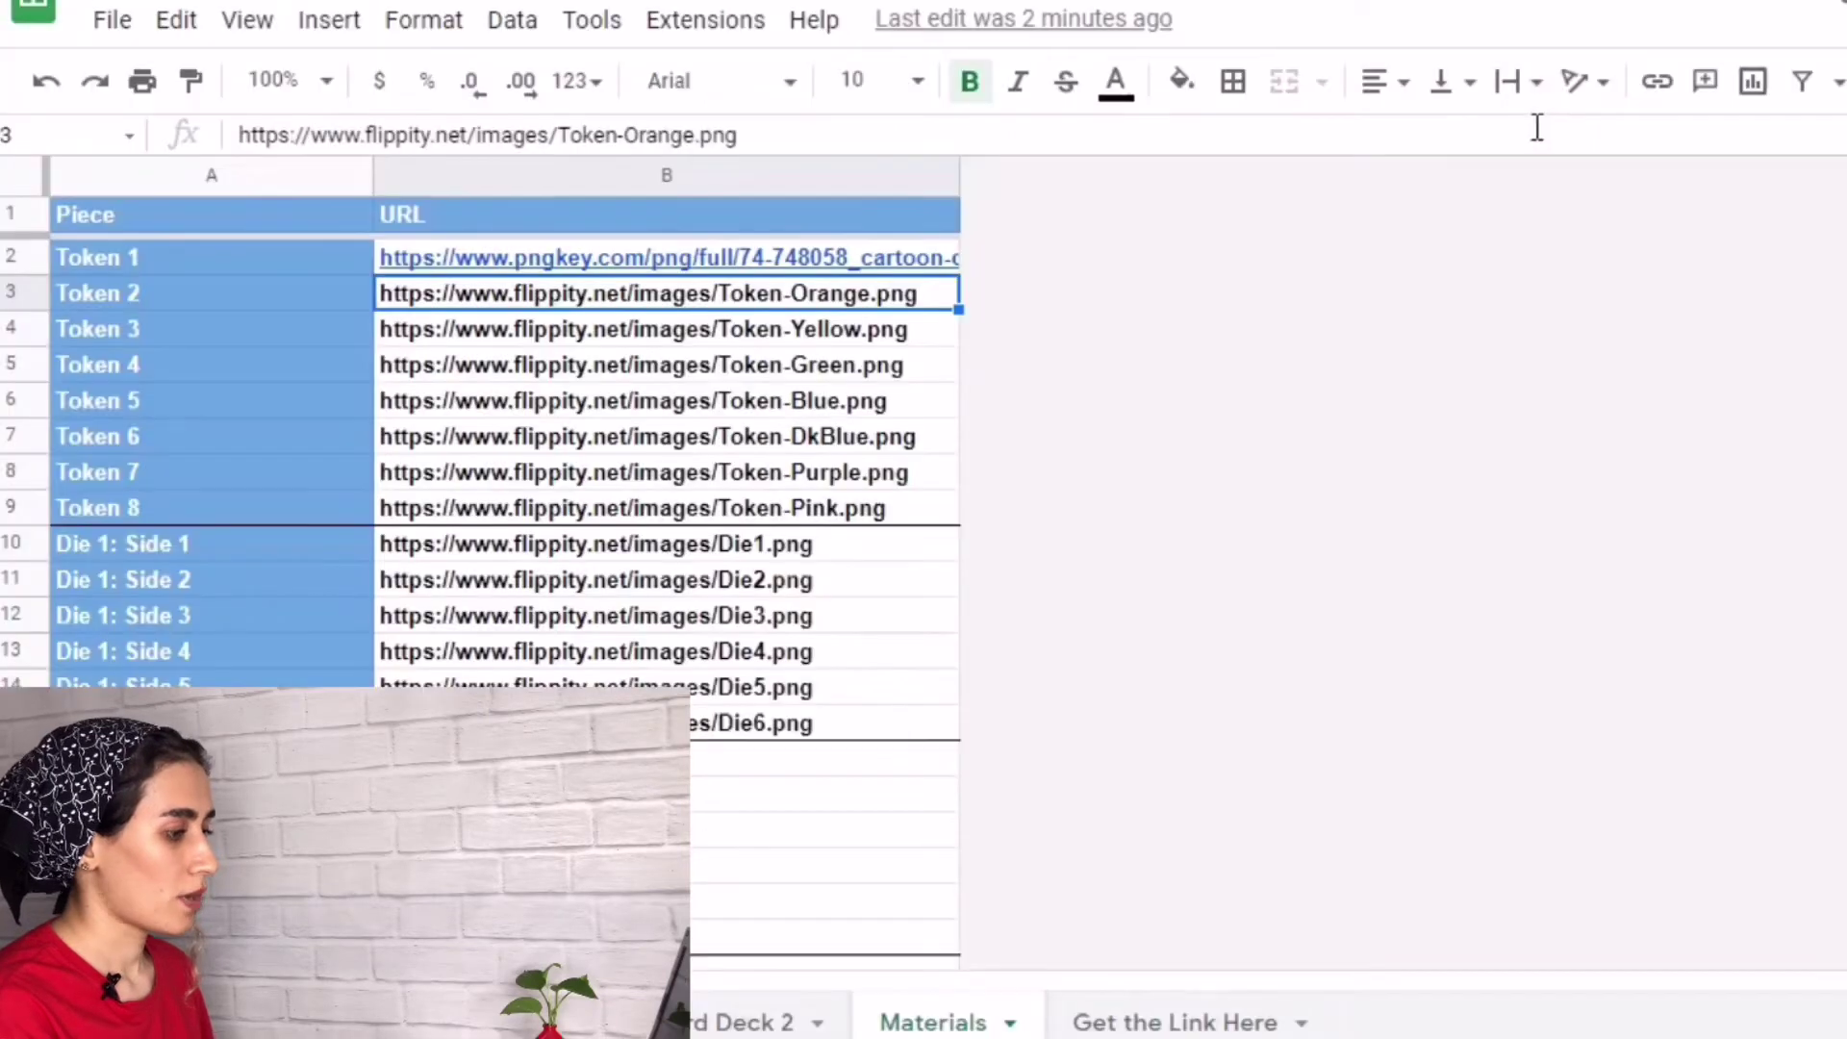
# Step: Open the custom board game through its link on the Get the Link Here sheet
pyautogui.click(1191, 1026)
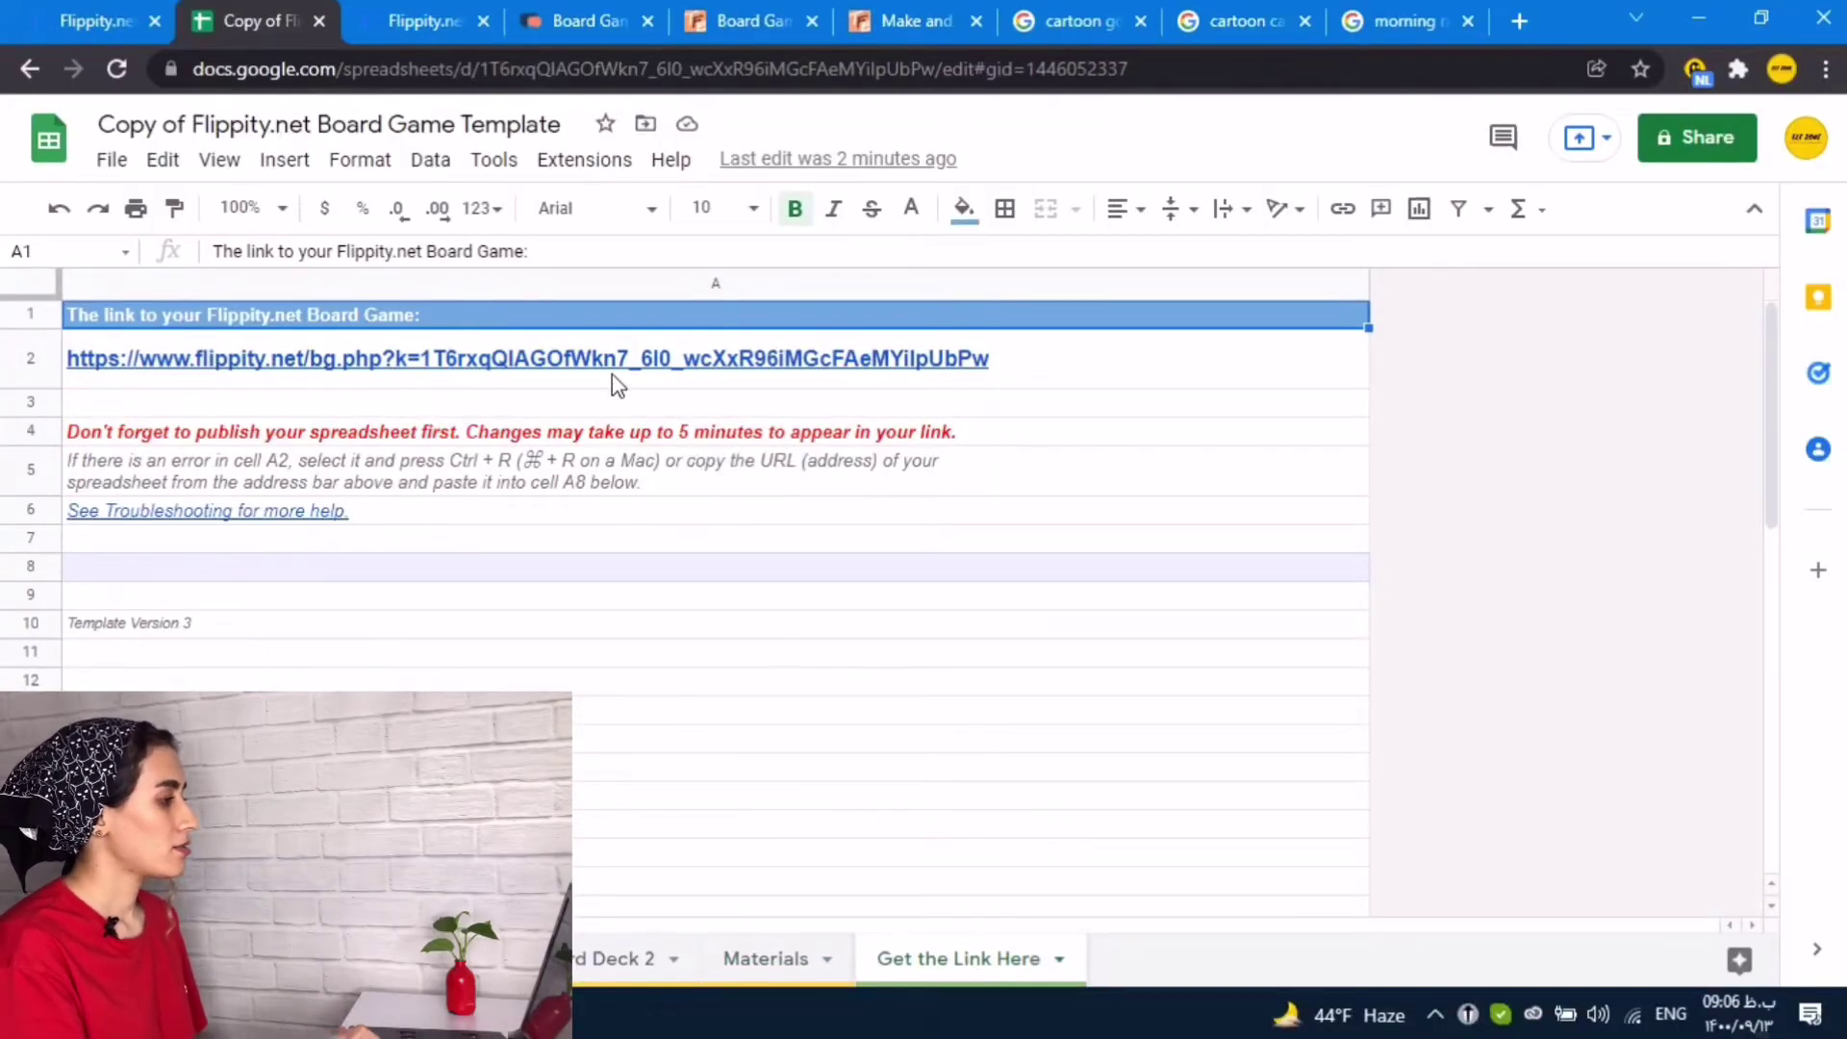
pyautogui.moveTo(596, 380)
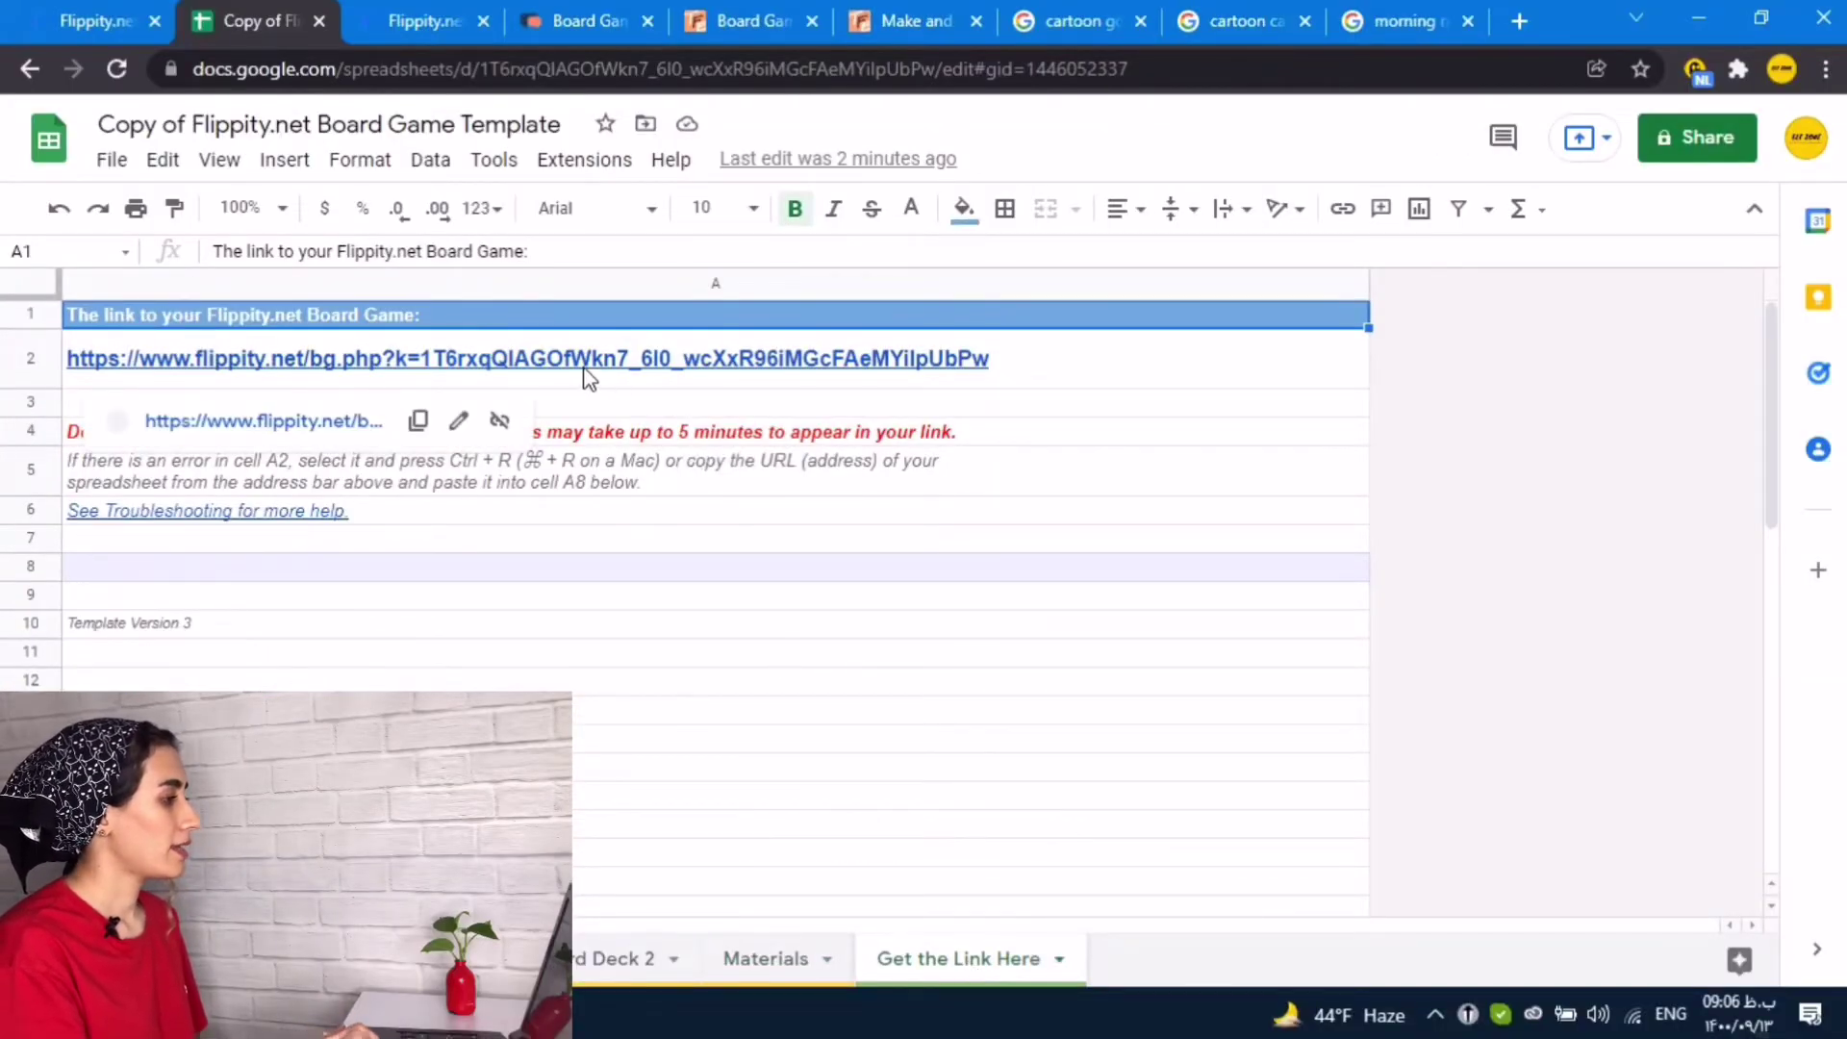
pyautogui.click(329, 420)
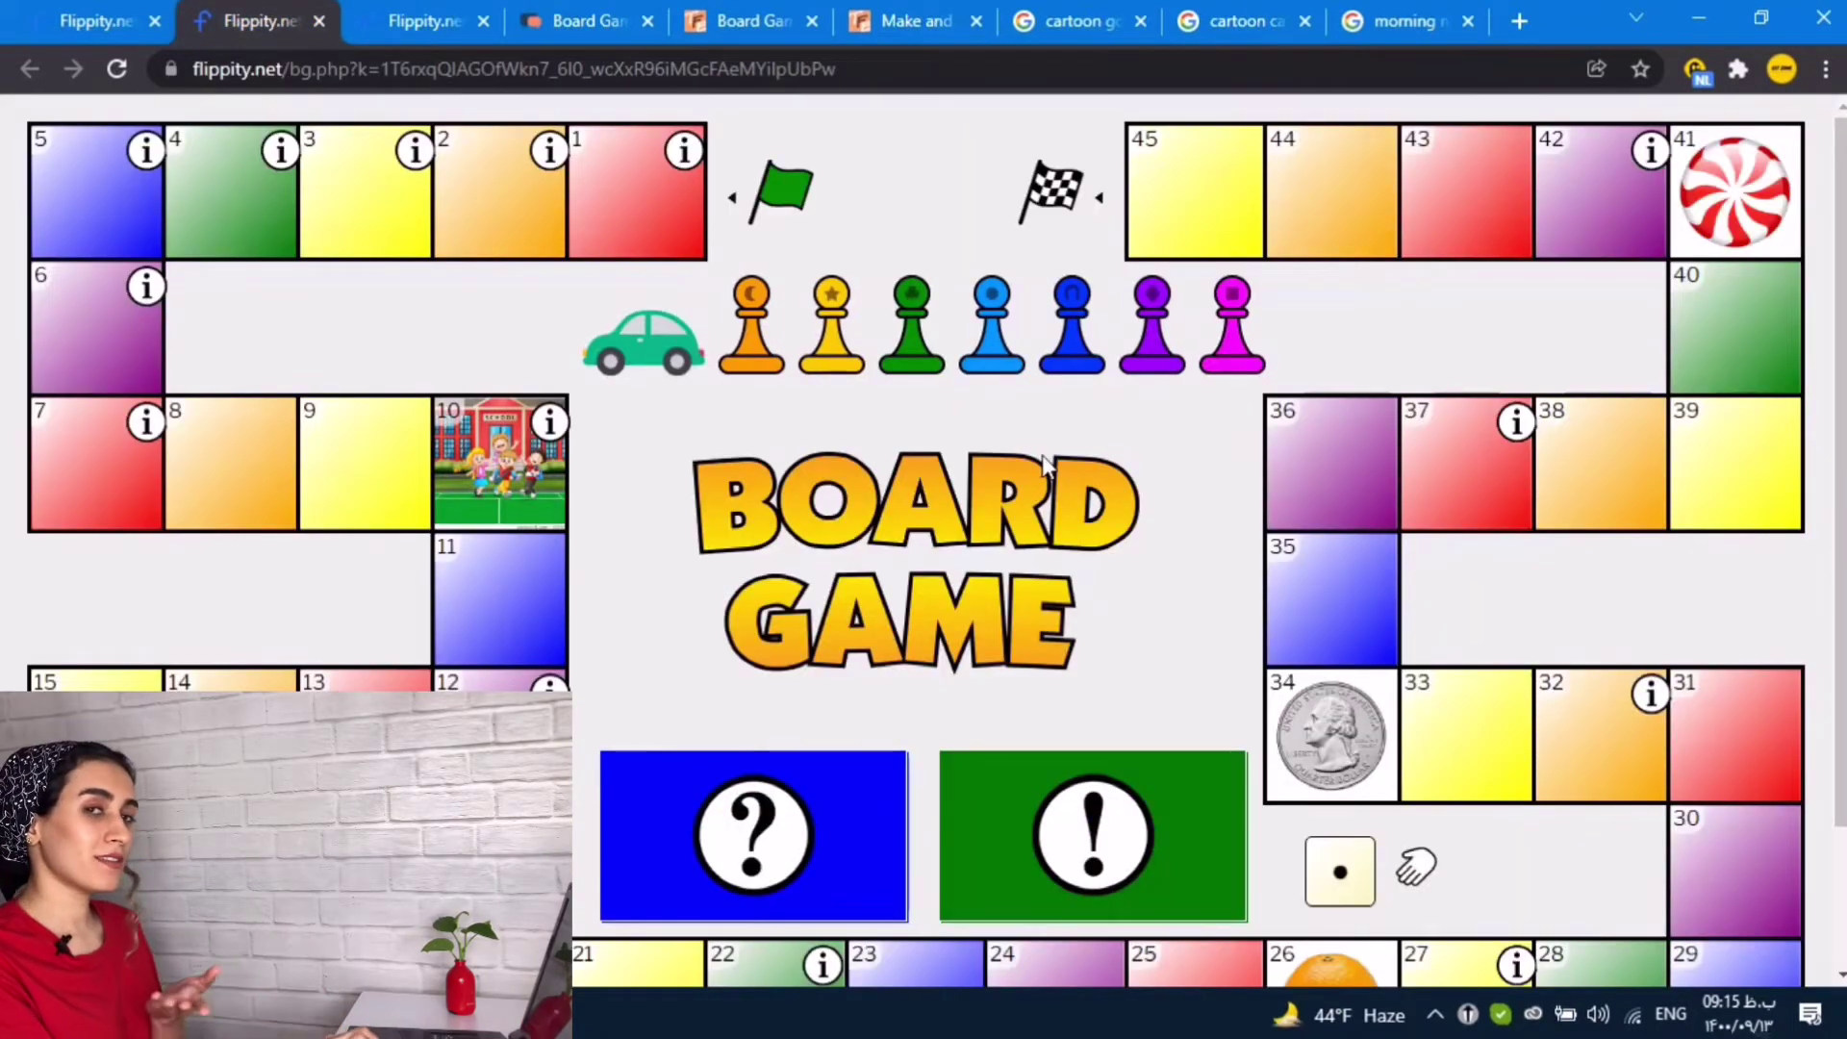
# Step: Roll the die, move the green car token to space 2 and open that space's instruction
pyautogui.click(1340, 905)
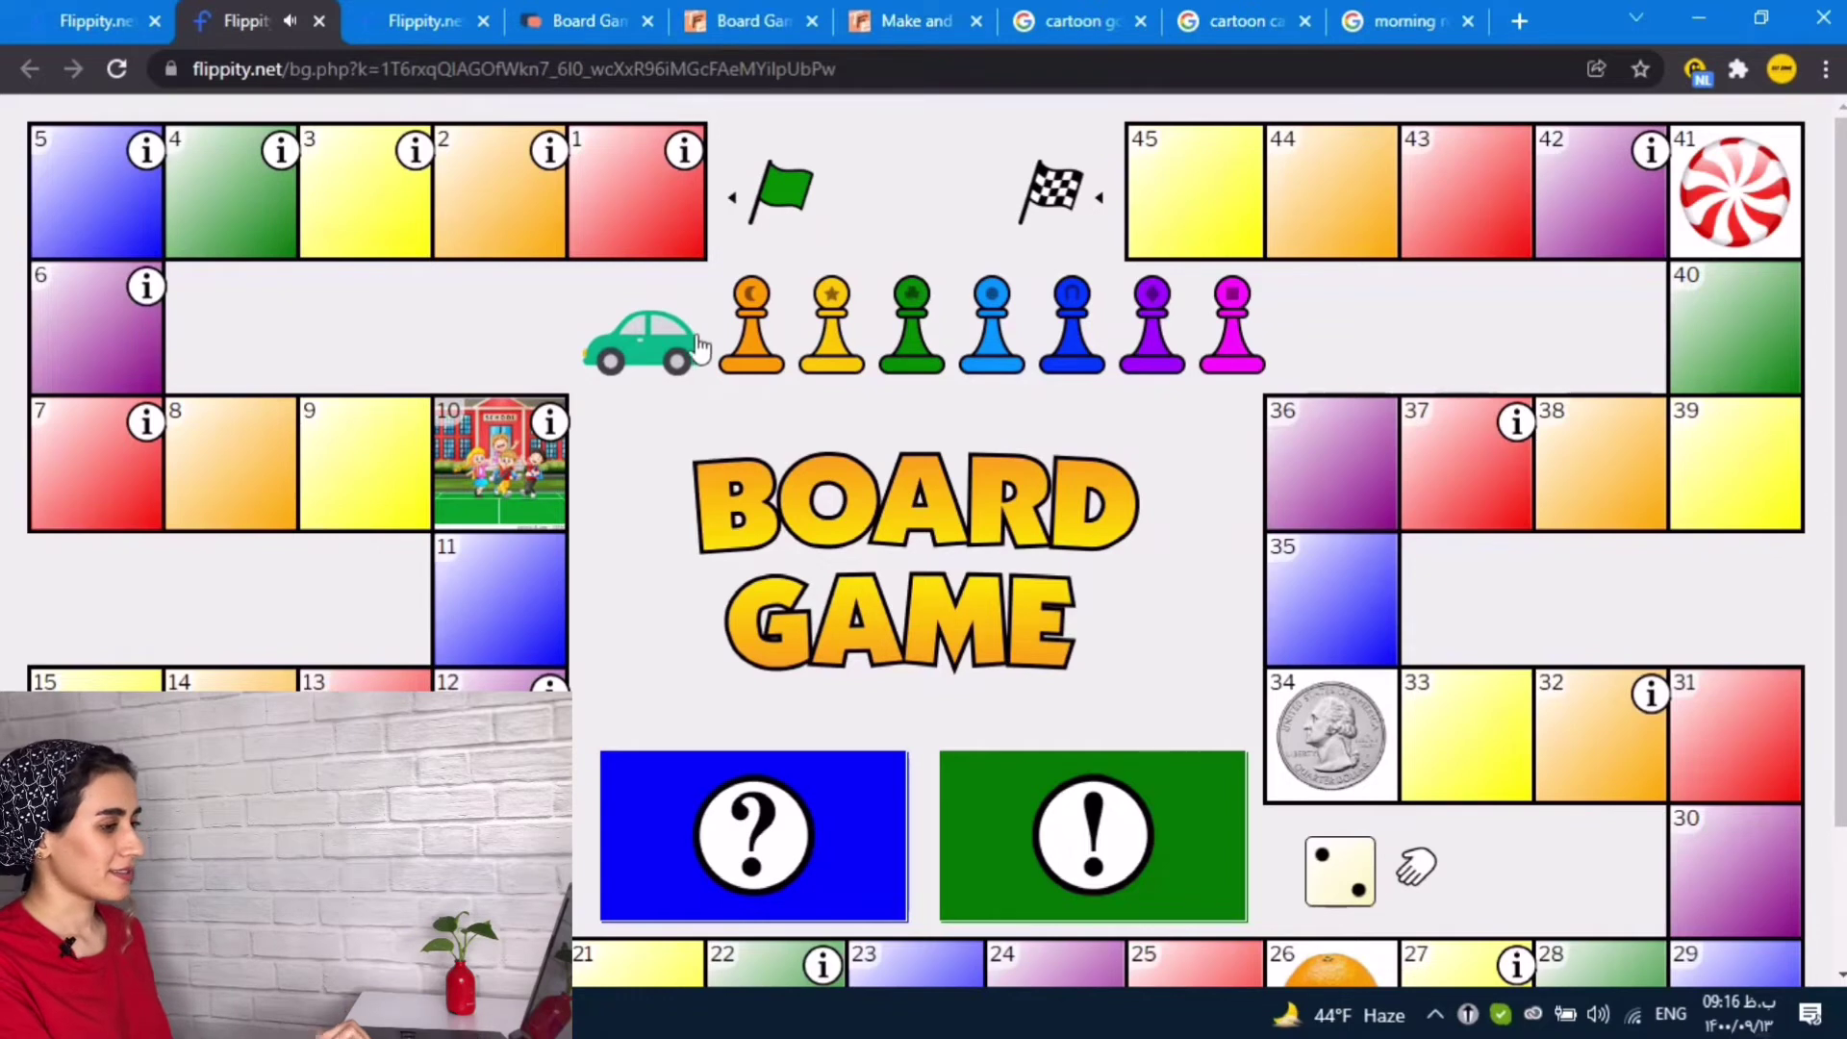
pyautogui.moveTo(692, 334); pyautogui.dragTo(563, 185)
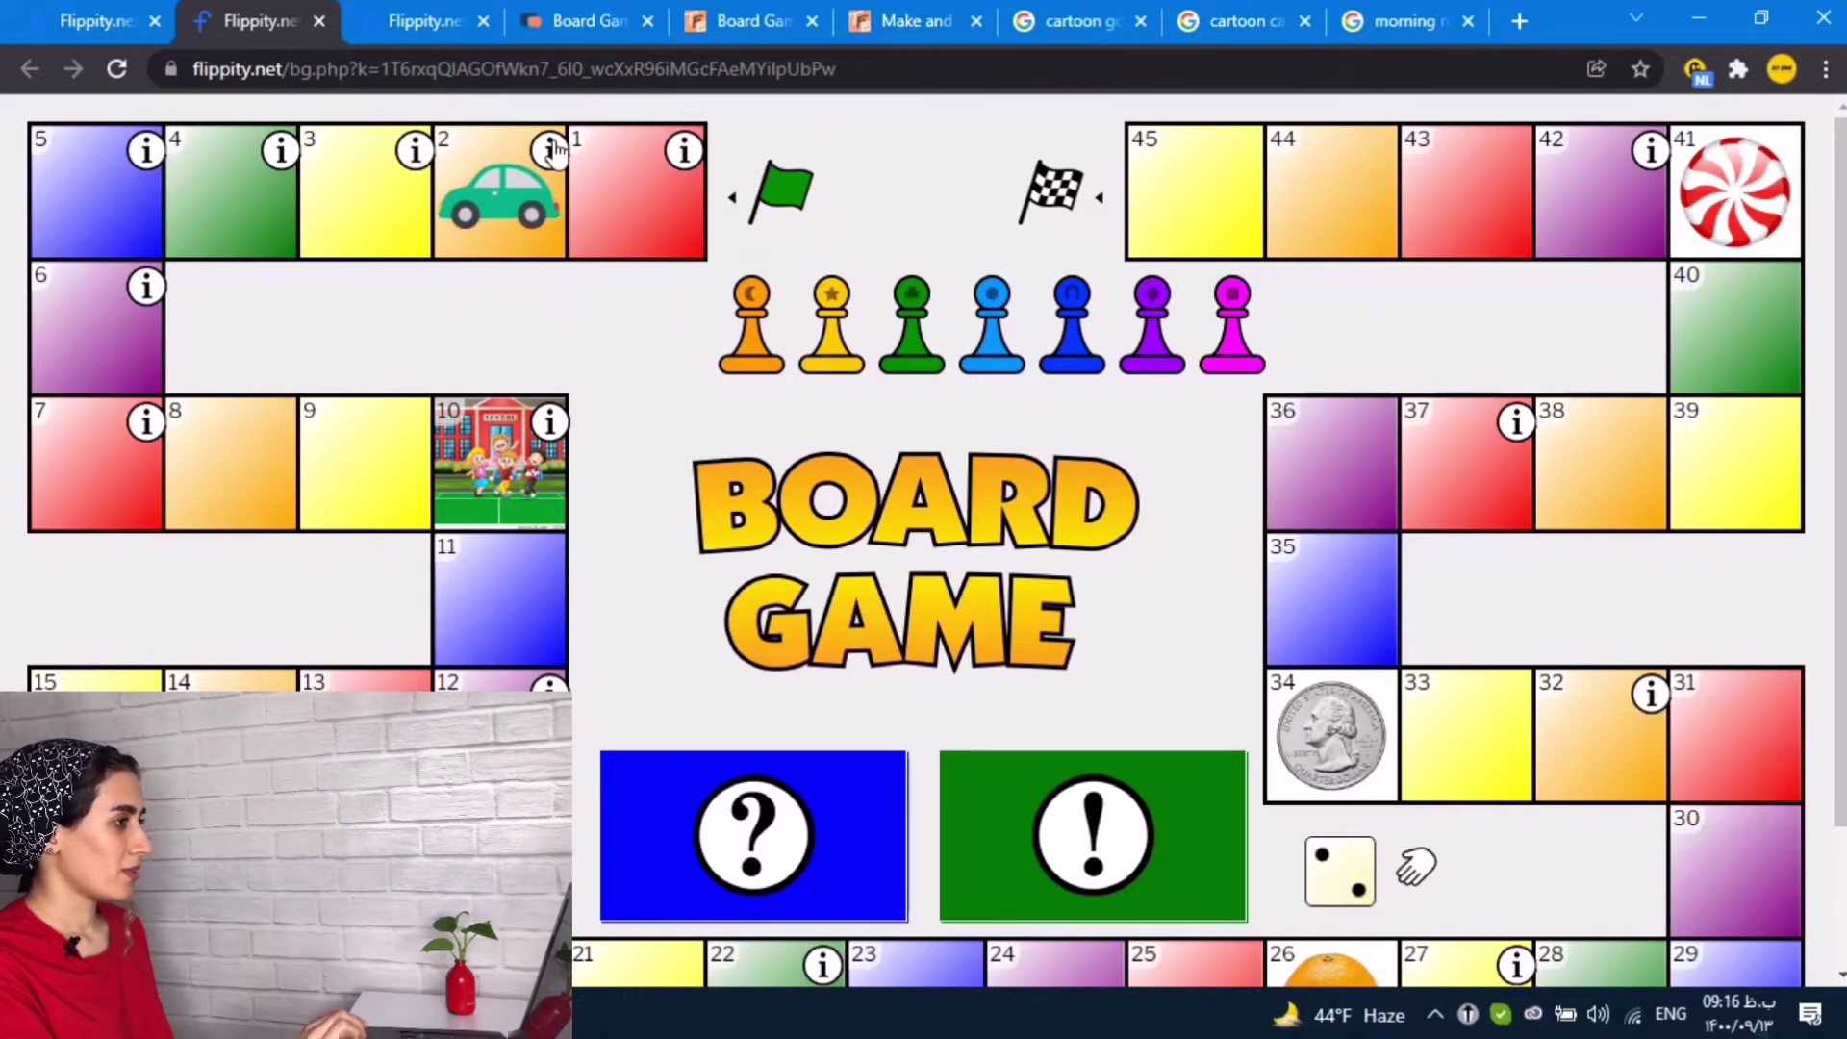
pyautogui.click(553, 150)
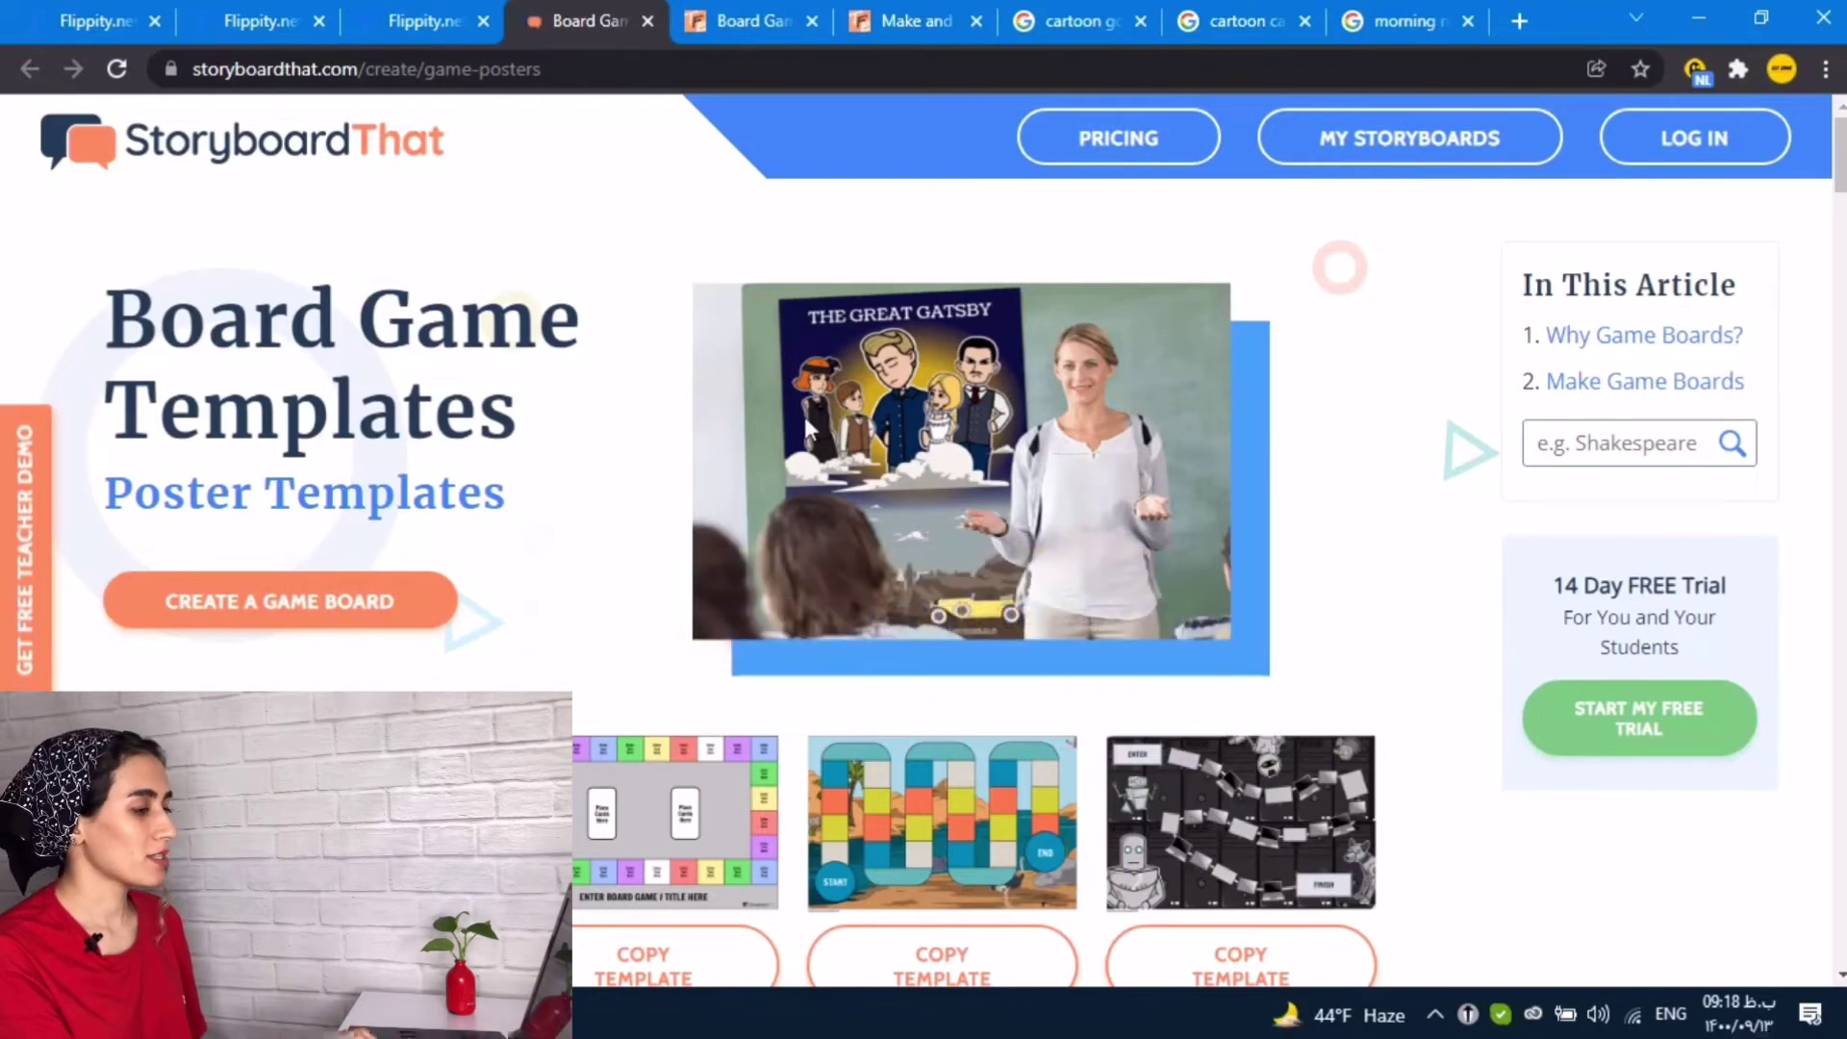
# Step: Browse the board game templates on StoryboardThat and the image categories on the Tools for Educators board games page
pyautogui.moveTo(1837, 198); pyautogui.dragTo(1837, 270)
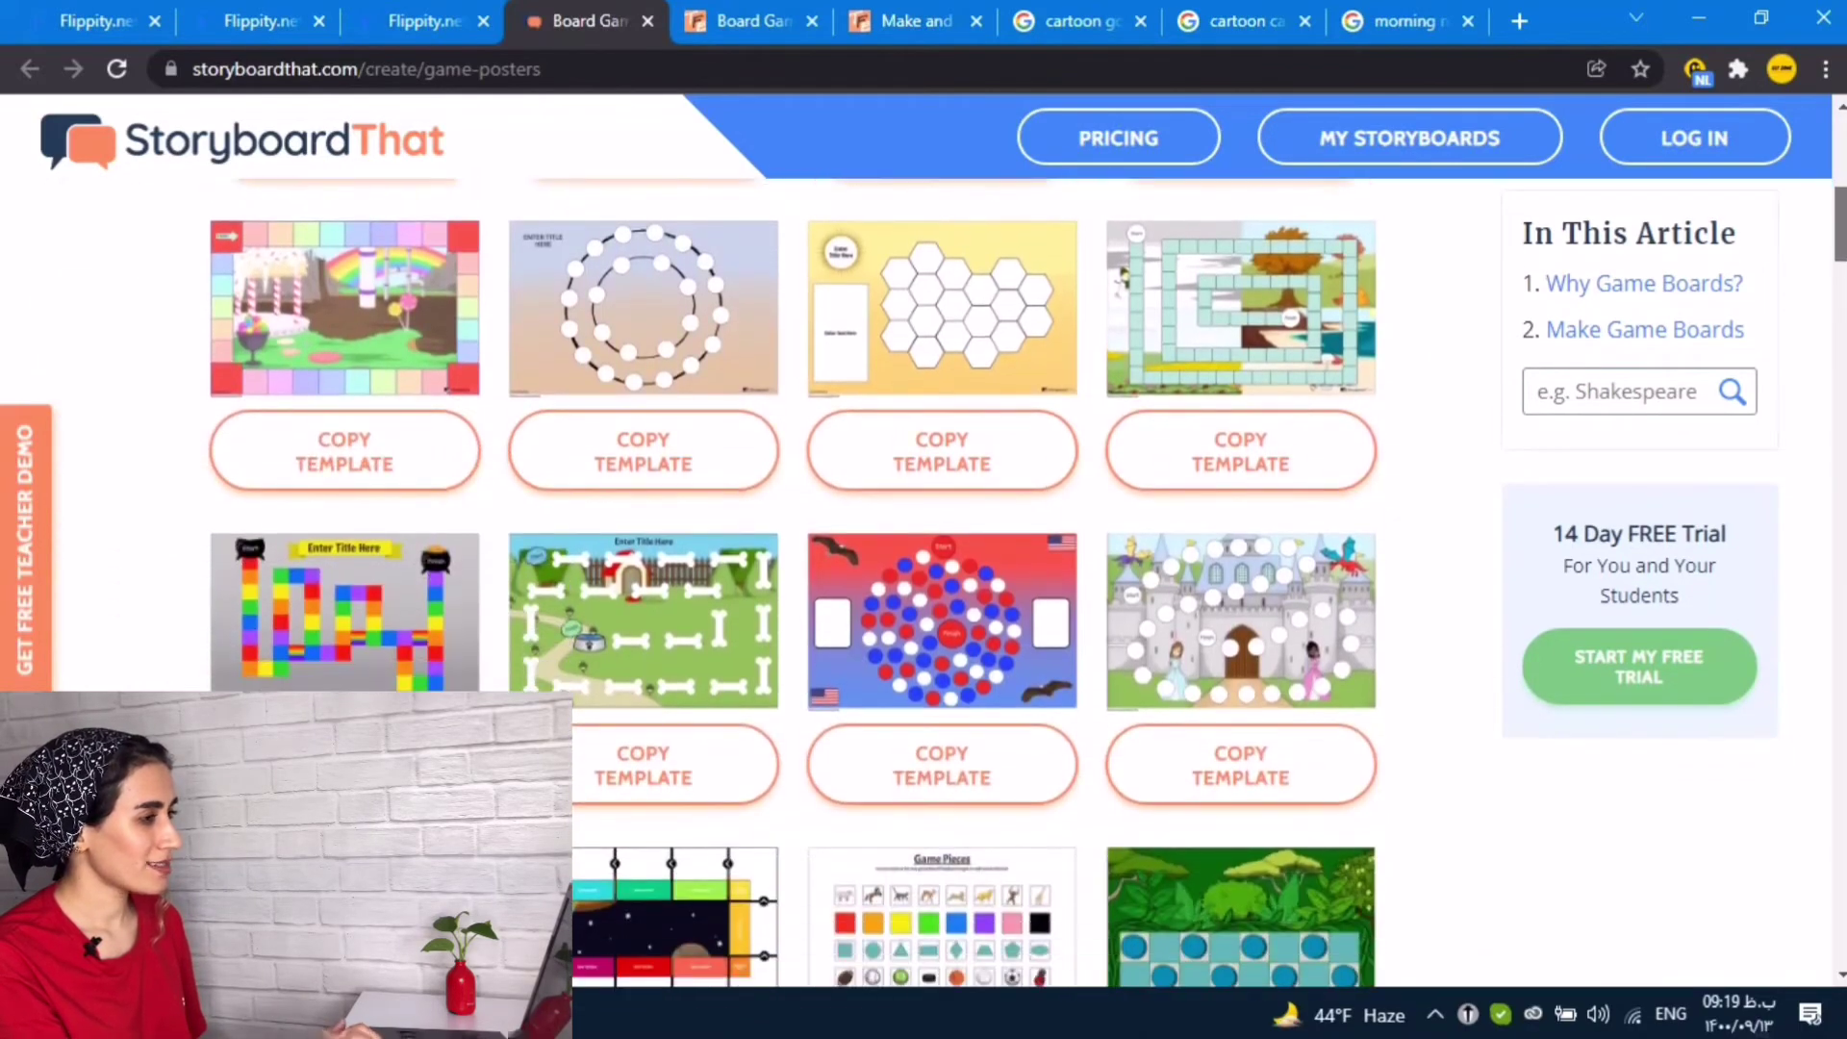
pyautogui.scroll(-3, 923, 577)
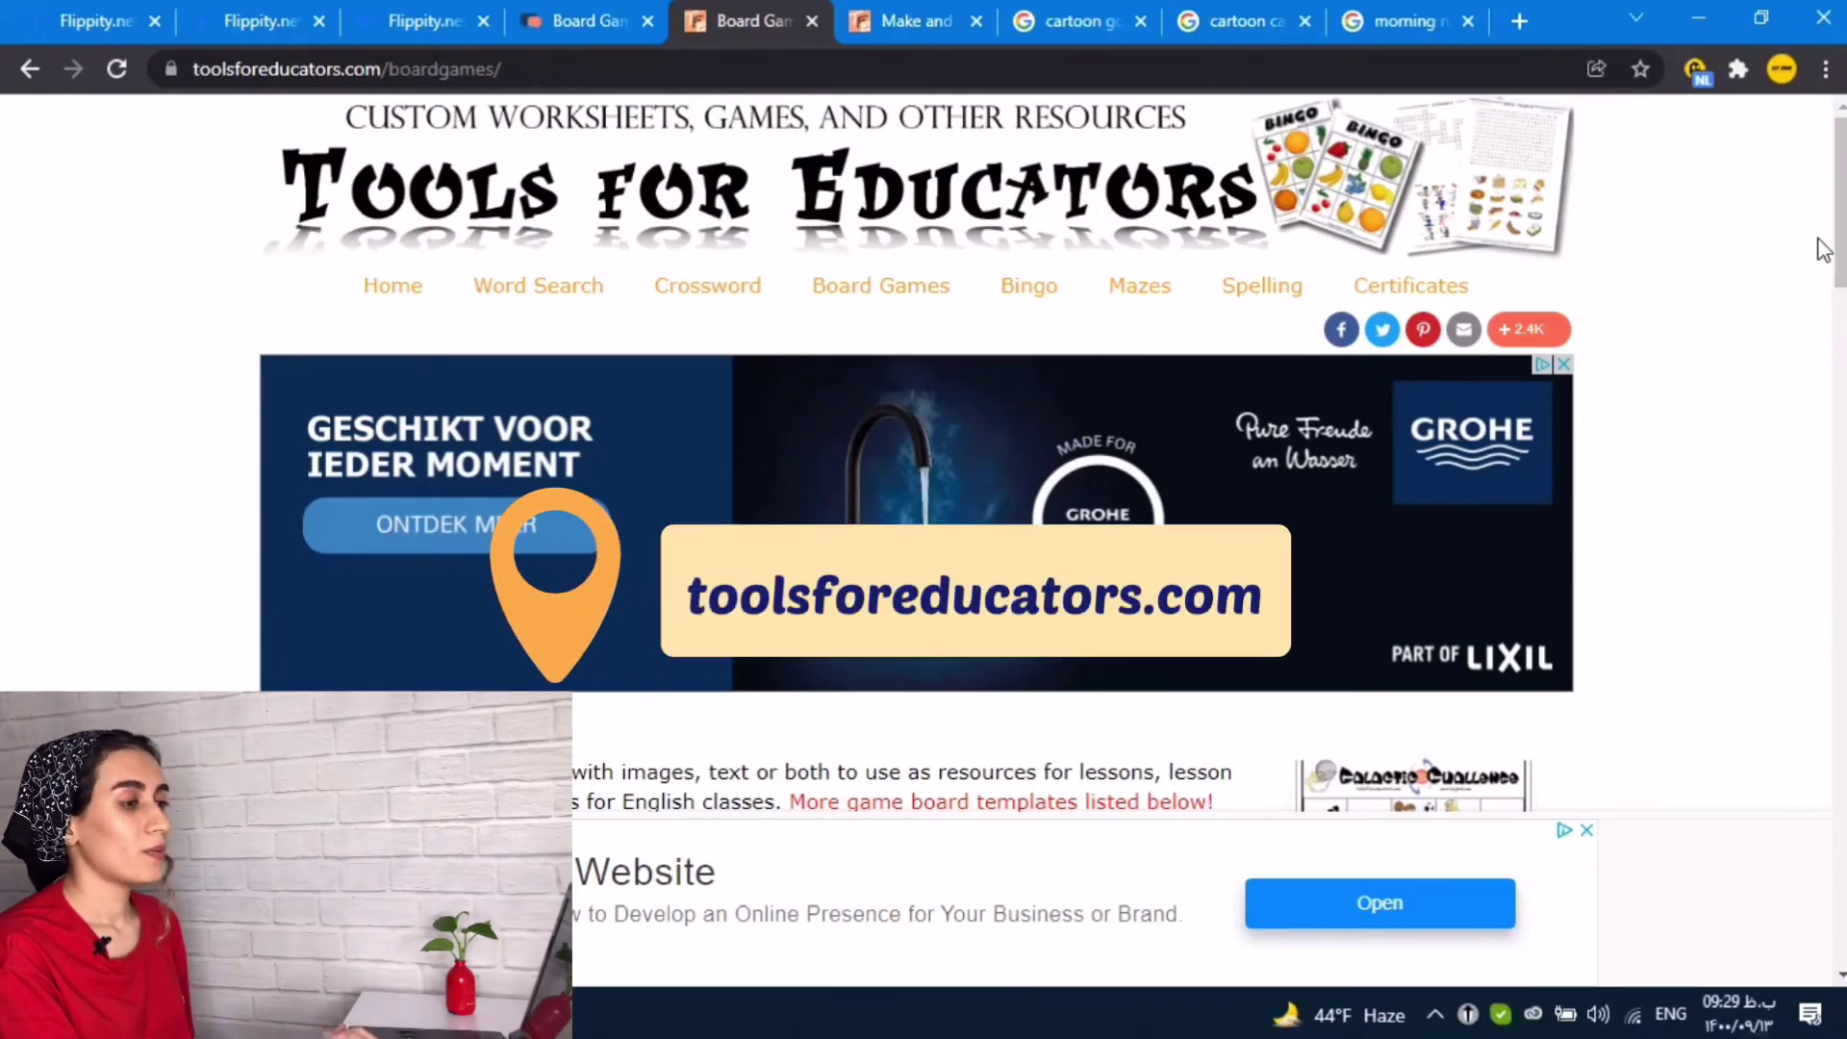
pyautogui.moveTo(1839, 246); pyautogui.dragTo(1842, 366)
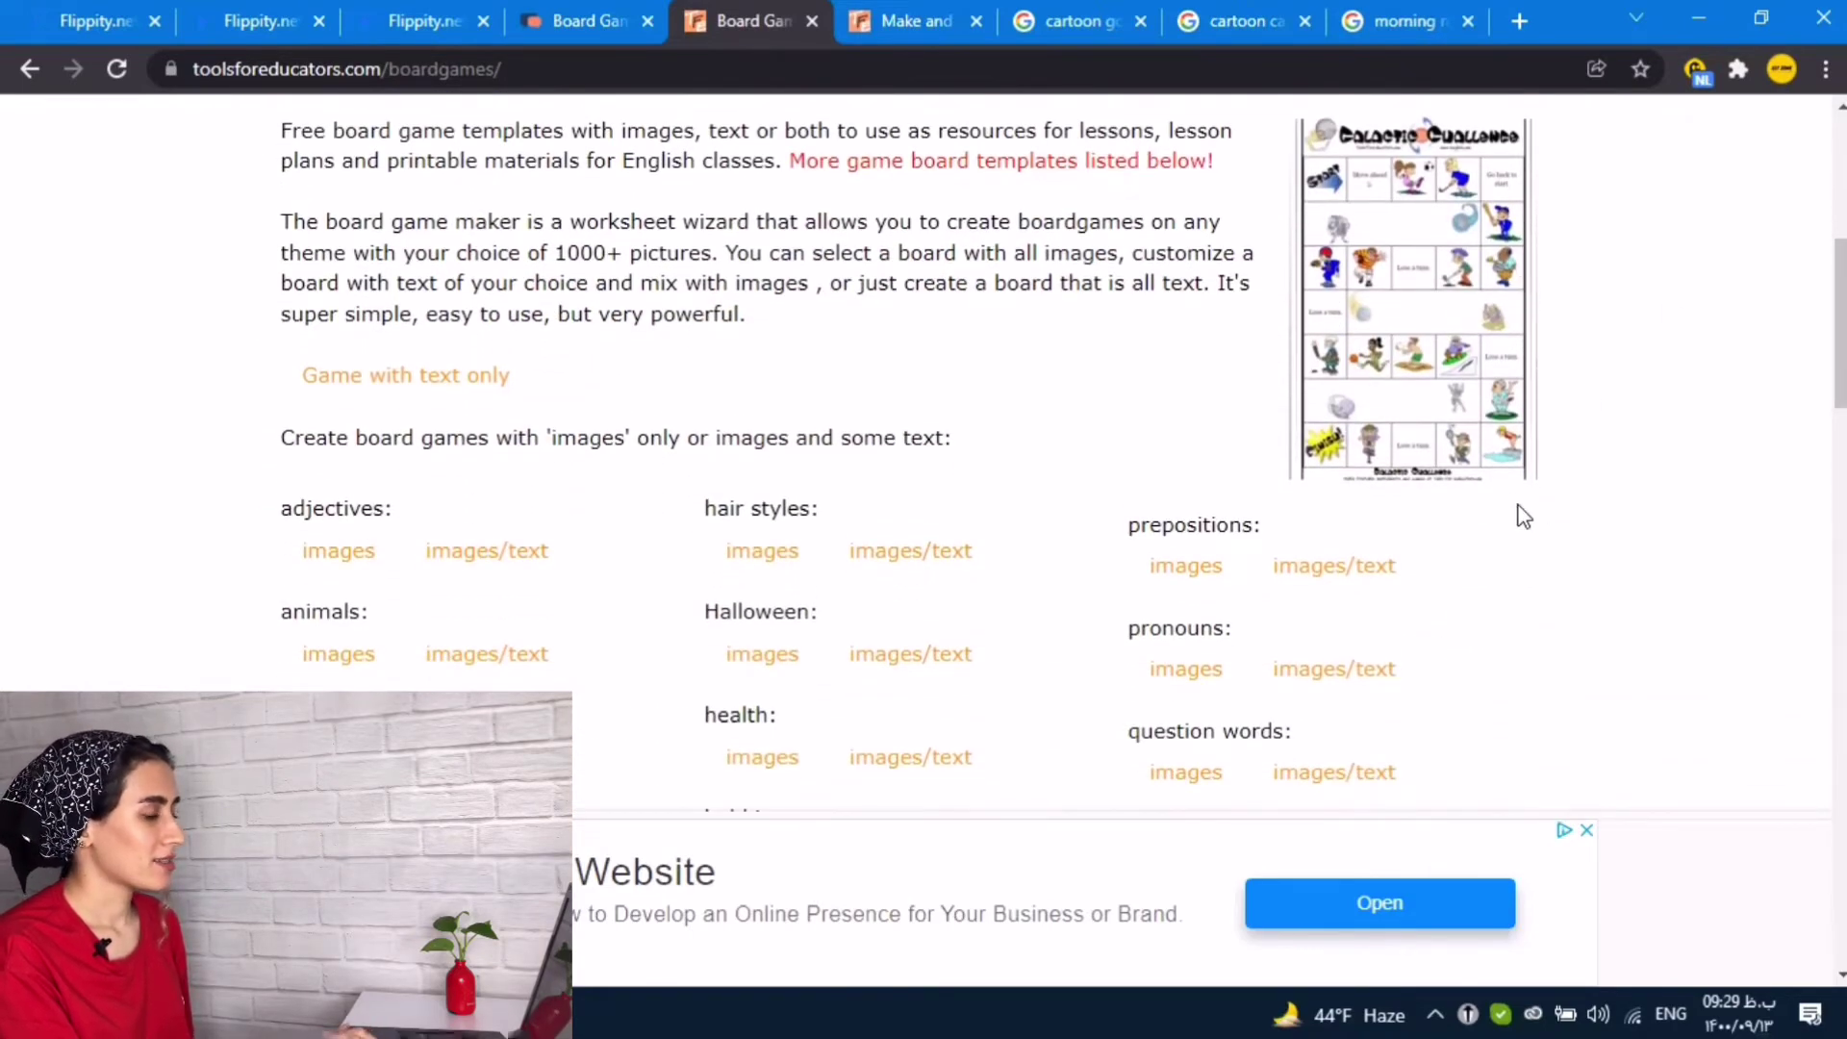
pyautogui.moveTo(1841, 395); pyautogui.dragTo(1840, 448)
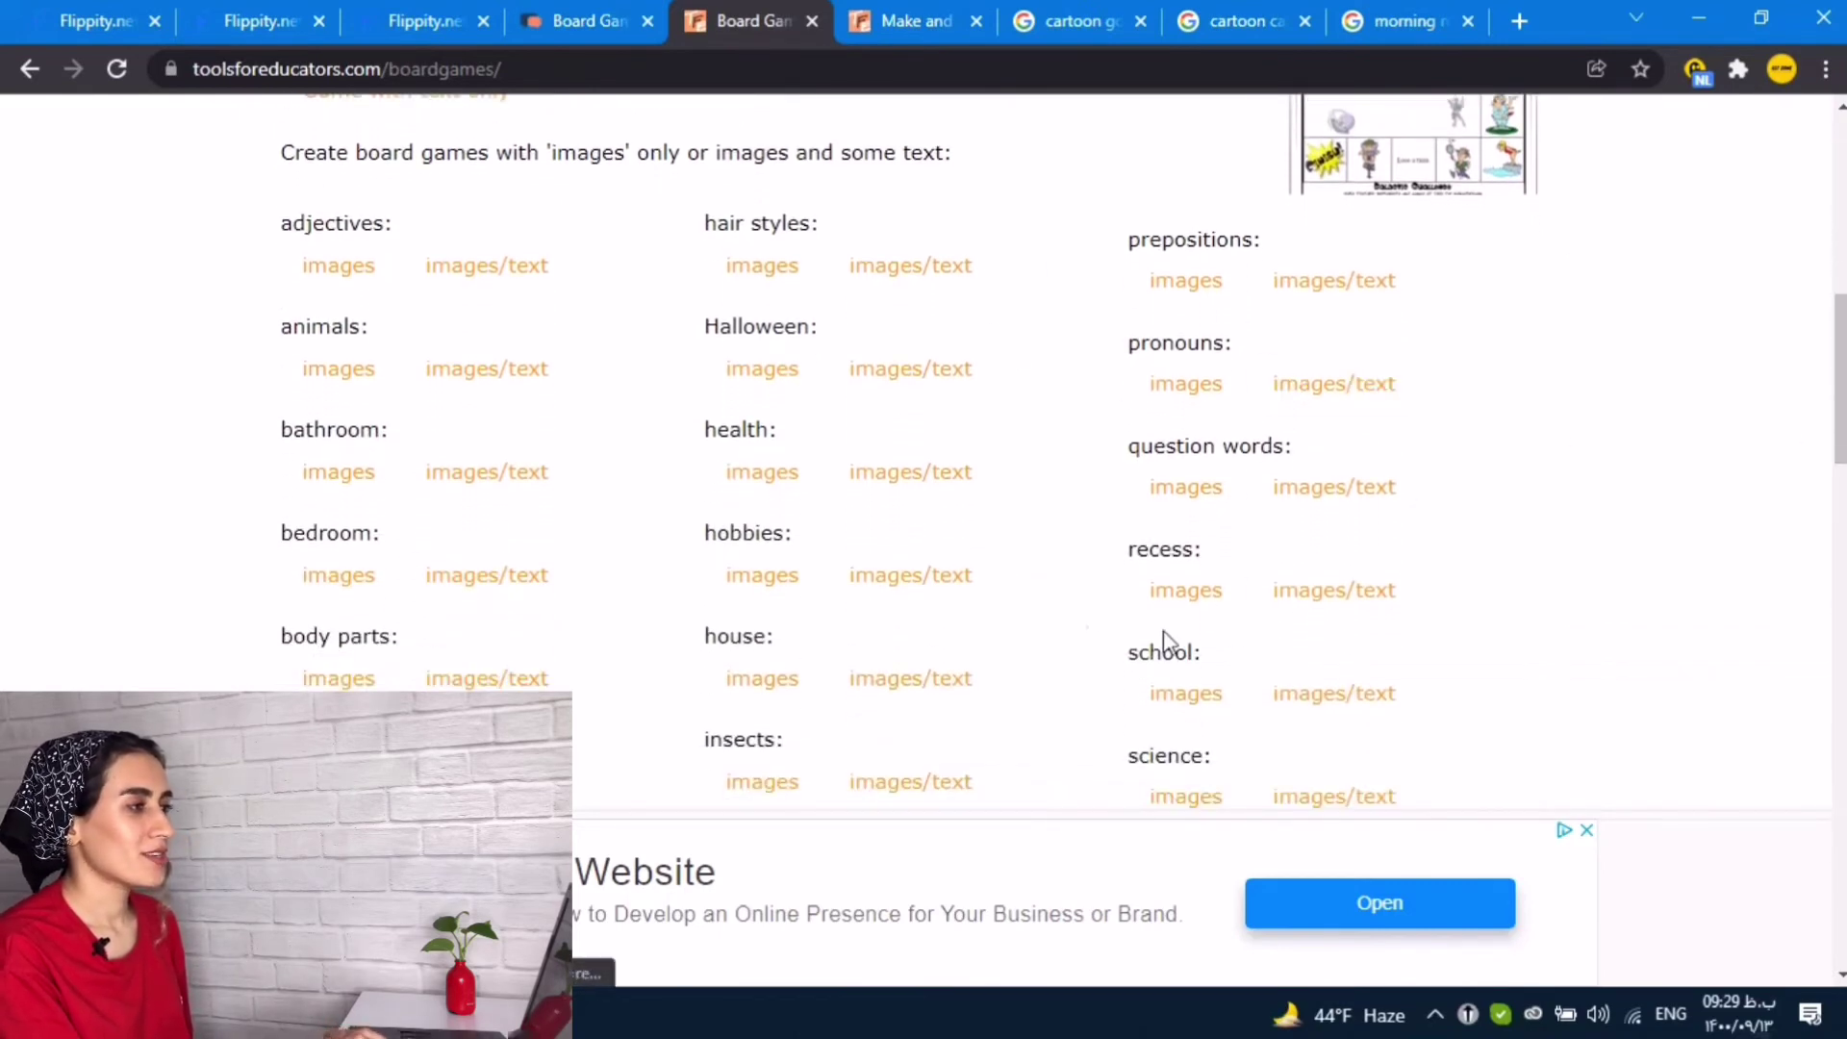
# Step: Switch to the Tools for Educators board game maker and look through the image choices for Picture 1
pyautogui.click(873, 21)
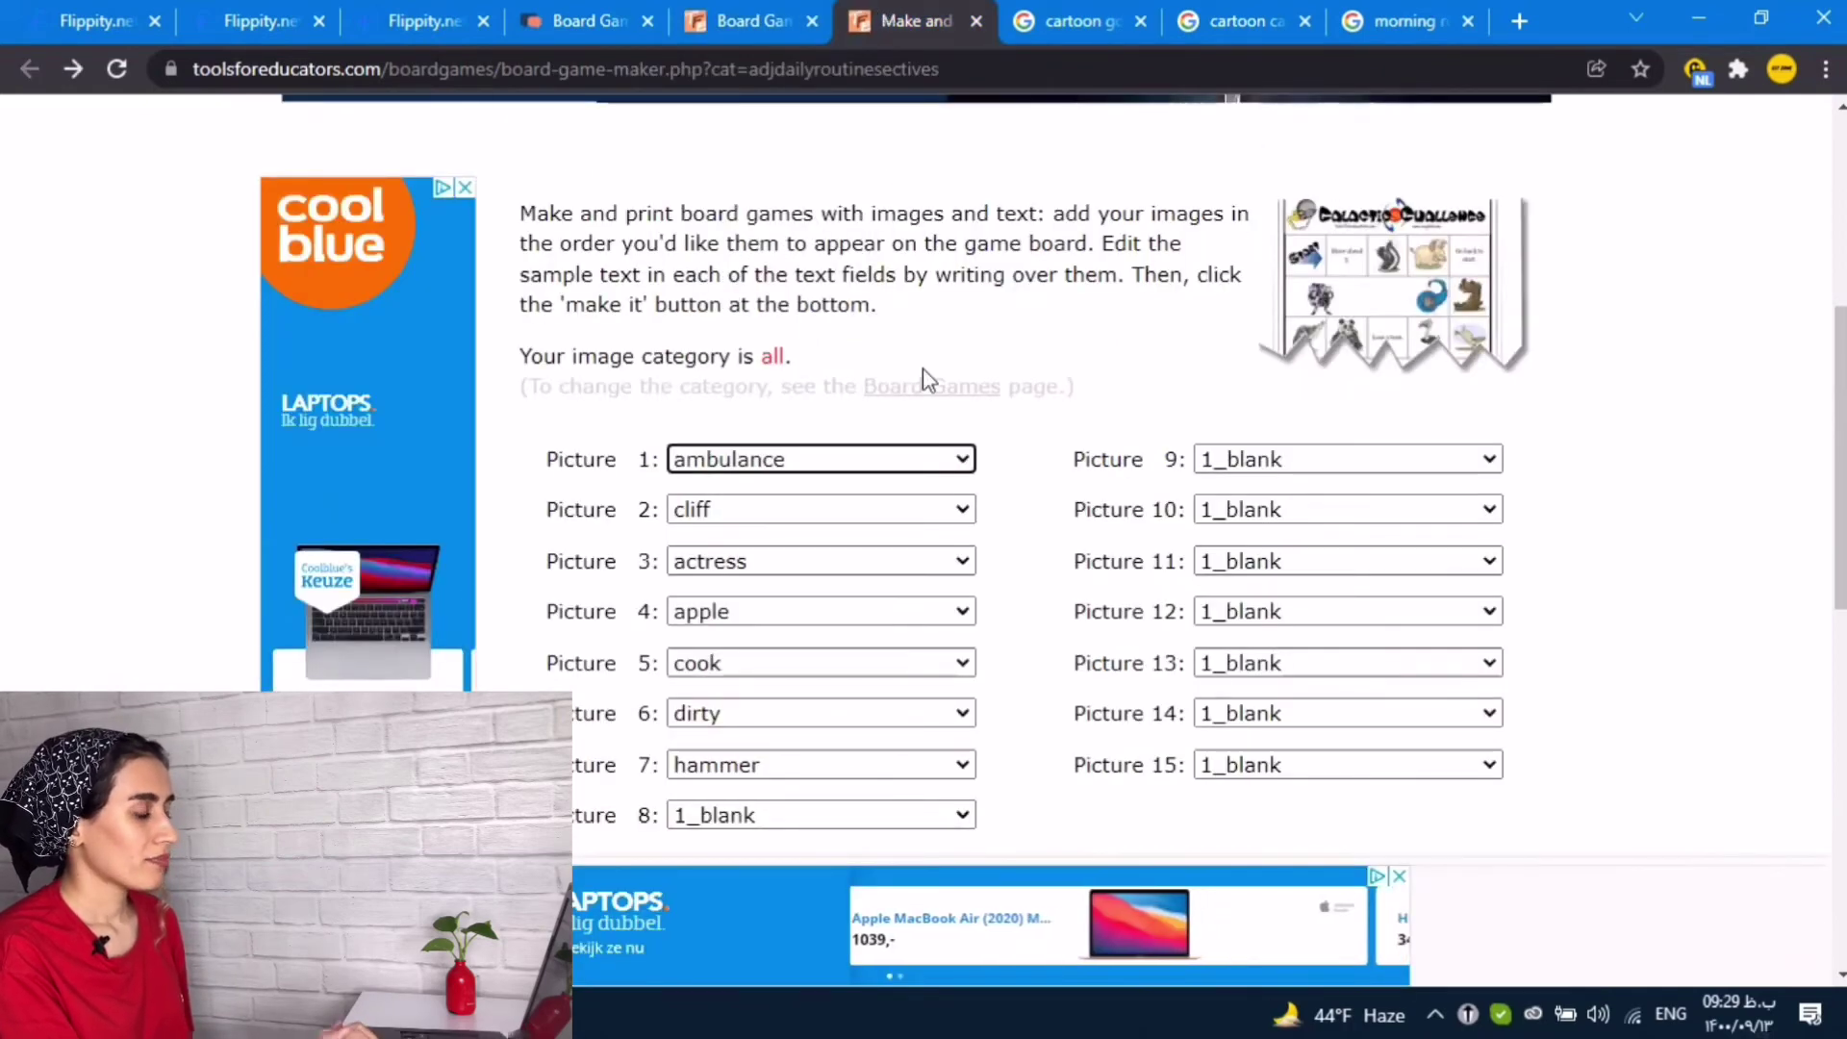
pyautogui.click(911, 468)
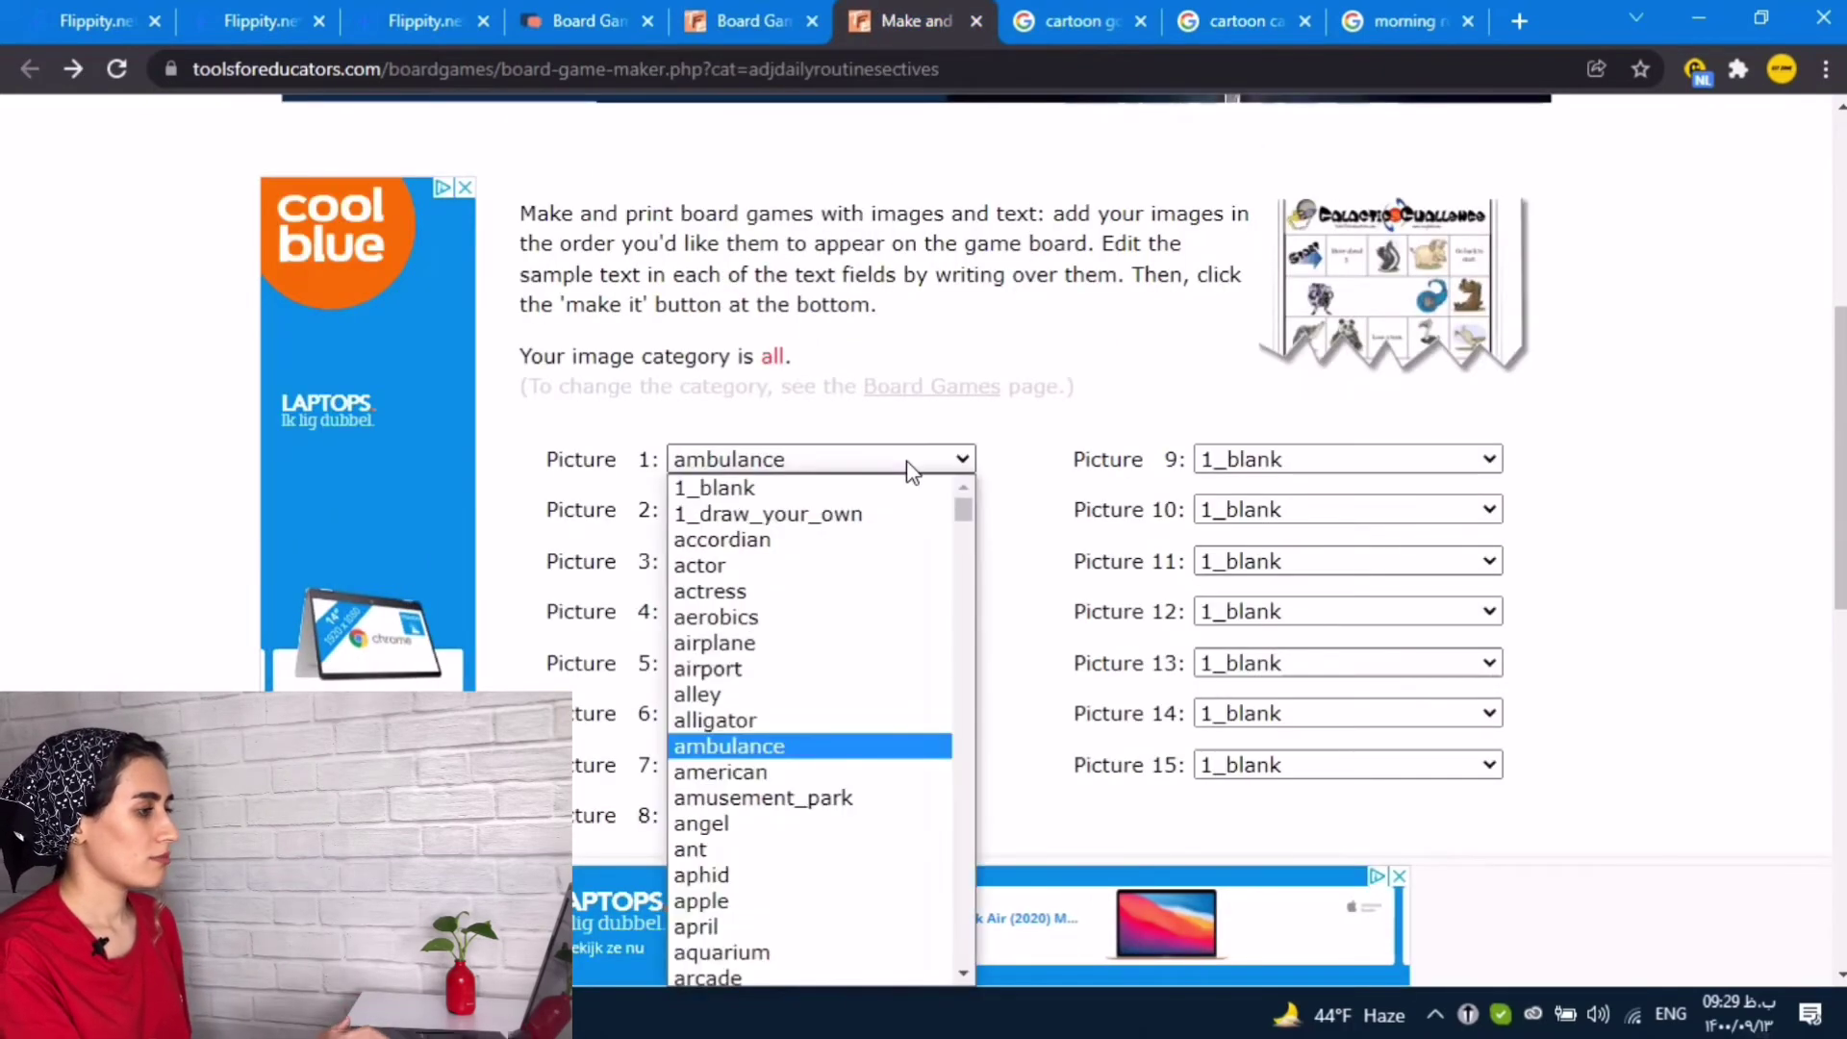
pyautogui.moveTo(962, 506)
pyautogui.mouseDown()
pyautogui.moveTo(962, 635)
pyautogui.moveTo(962, 536)
pyautogui.moveTo(982, 516)
pyautogui.mouseUp()
pyautogui.click(961, 461)
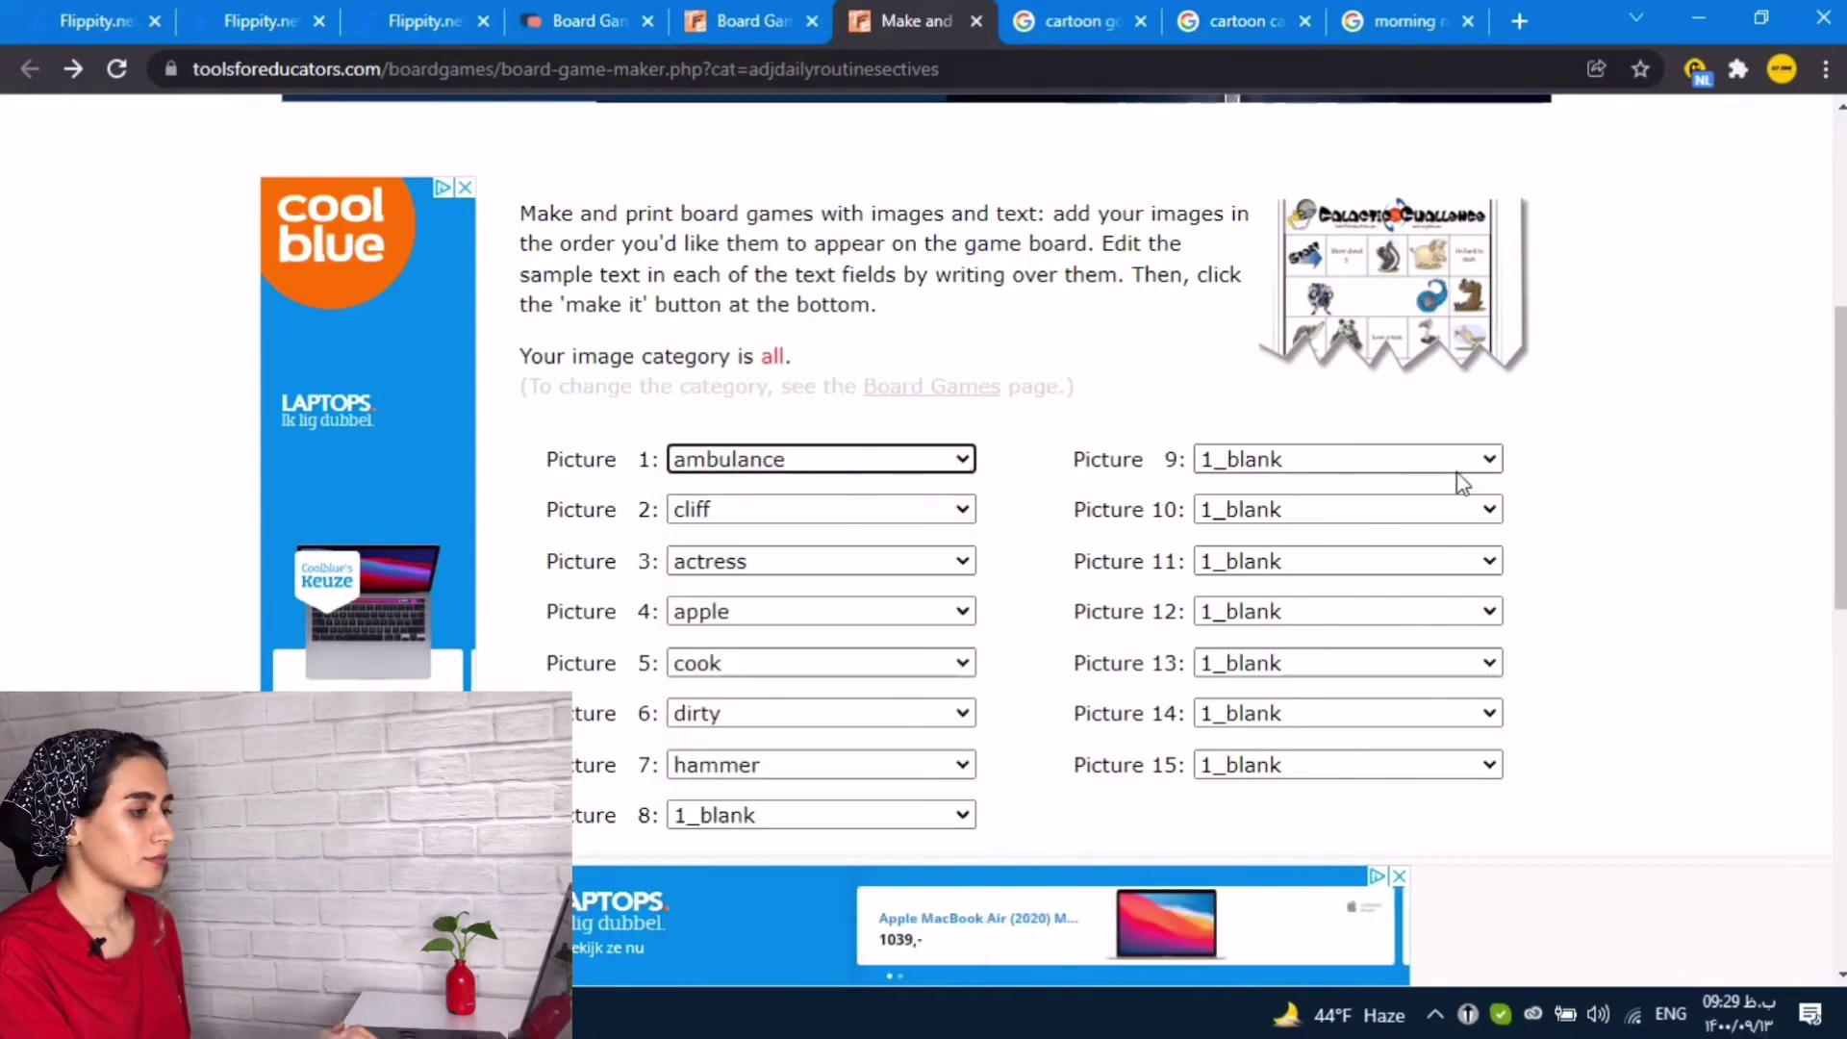
# Step: Review the text blocks and font options, and generate the printable board game with the current settings
pyautogui.scroll(-5, 1789, 577)
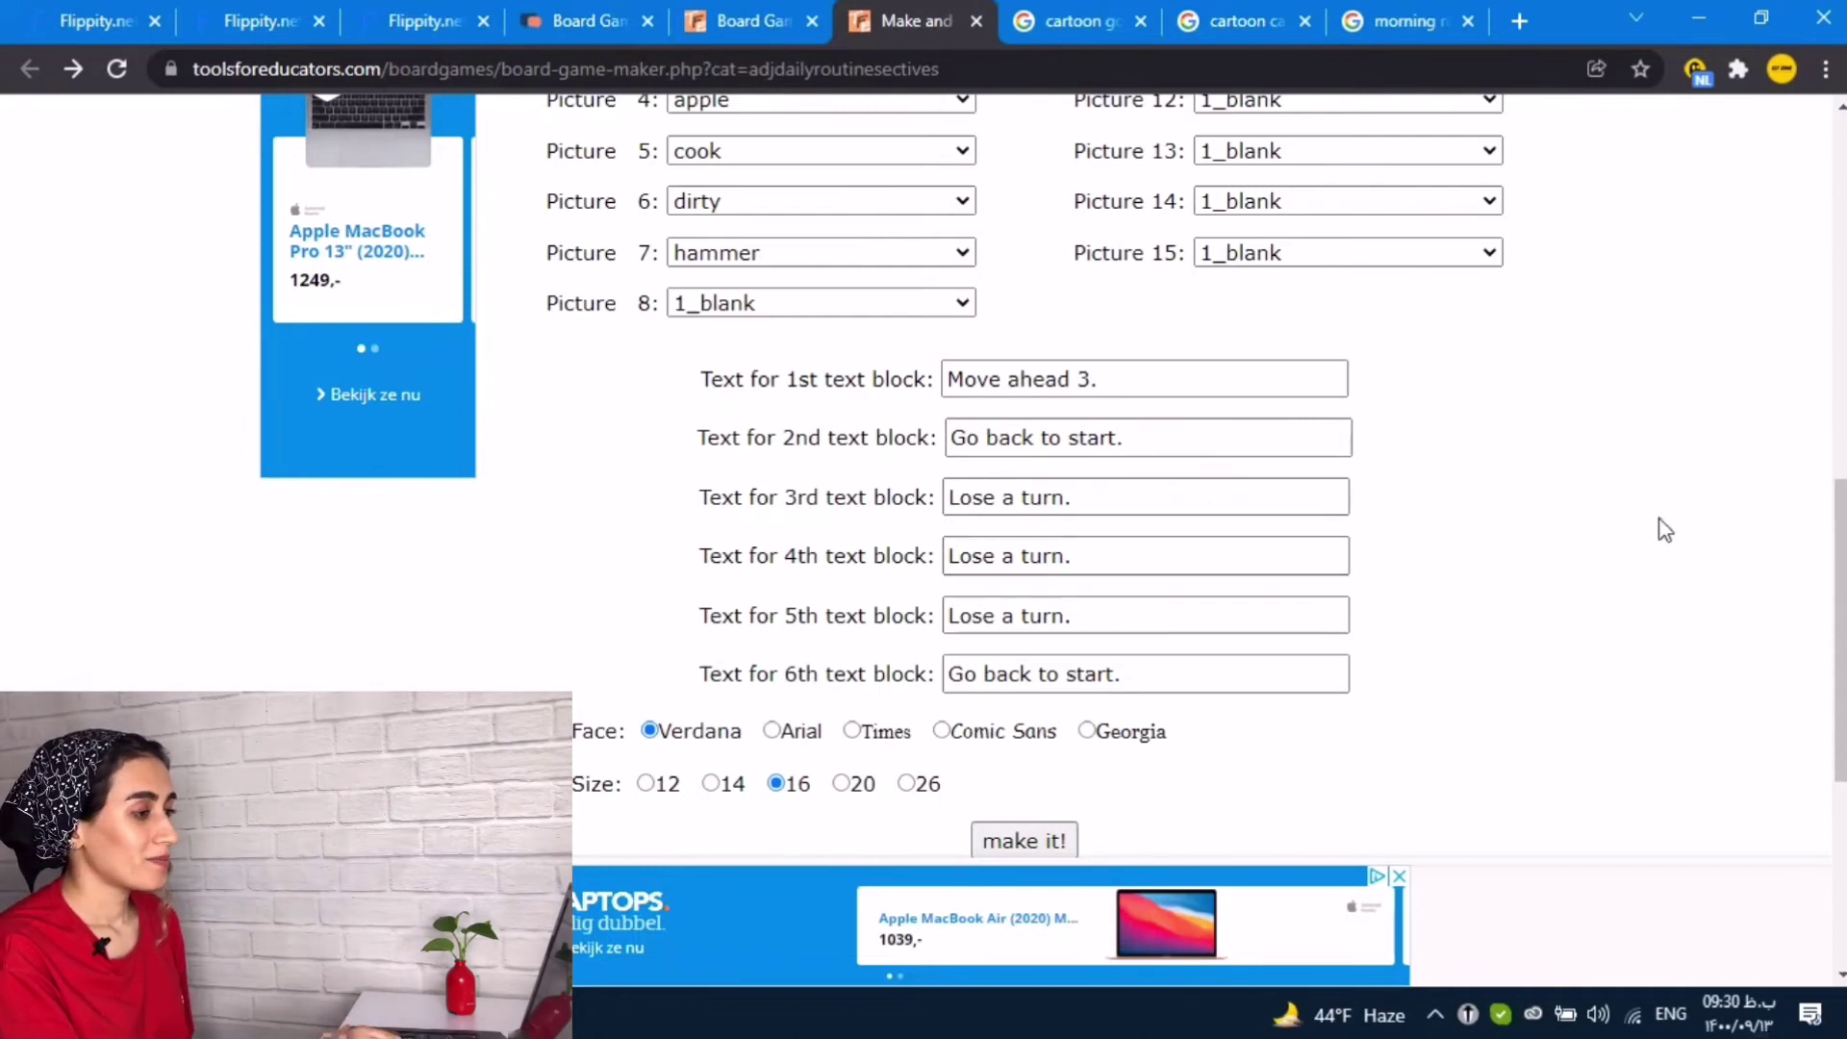
pyautogui.scroll(-3, 1665, 530)
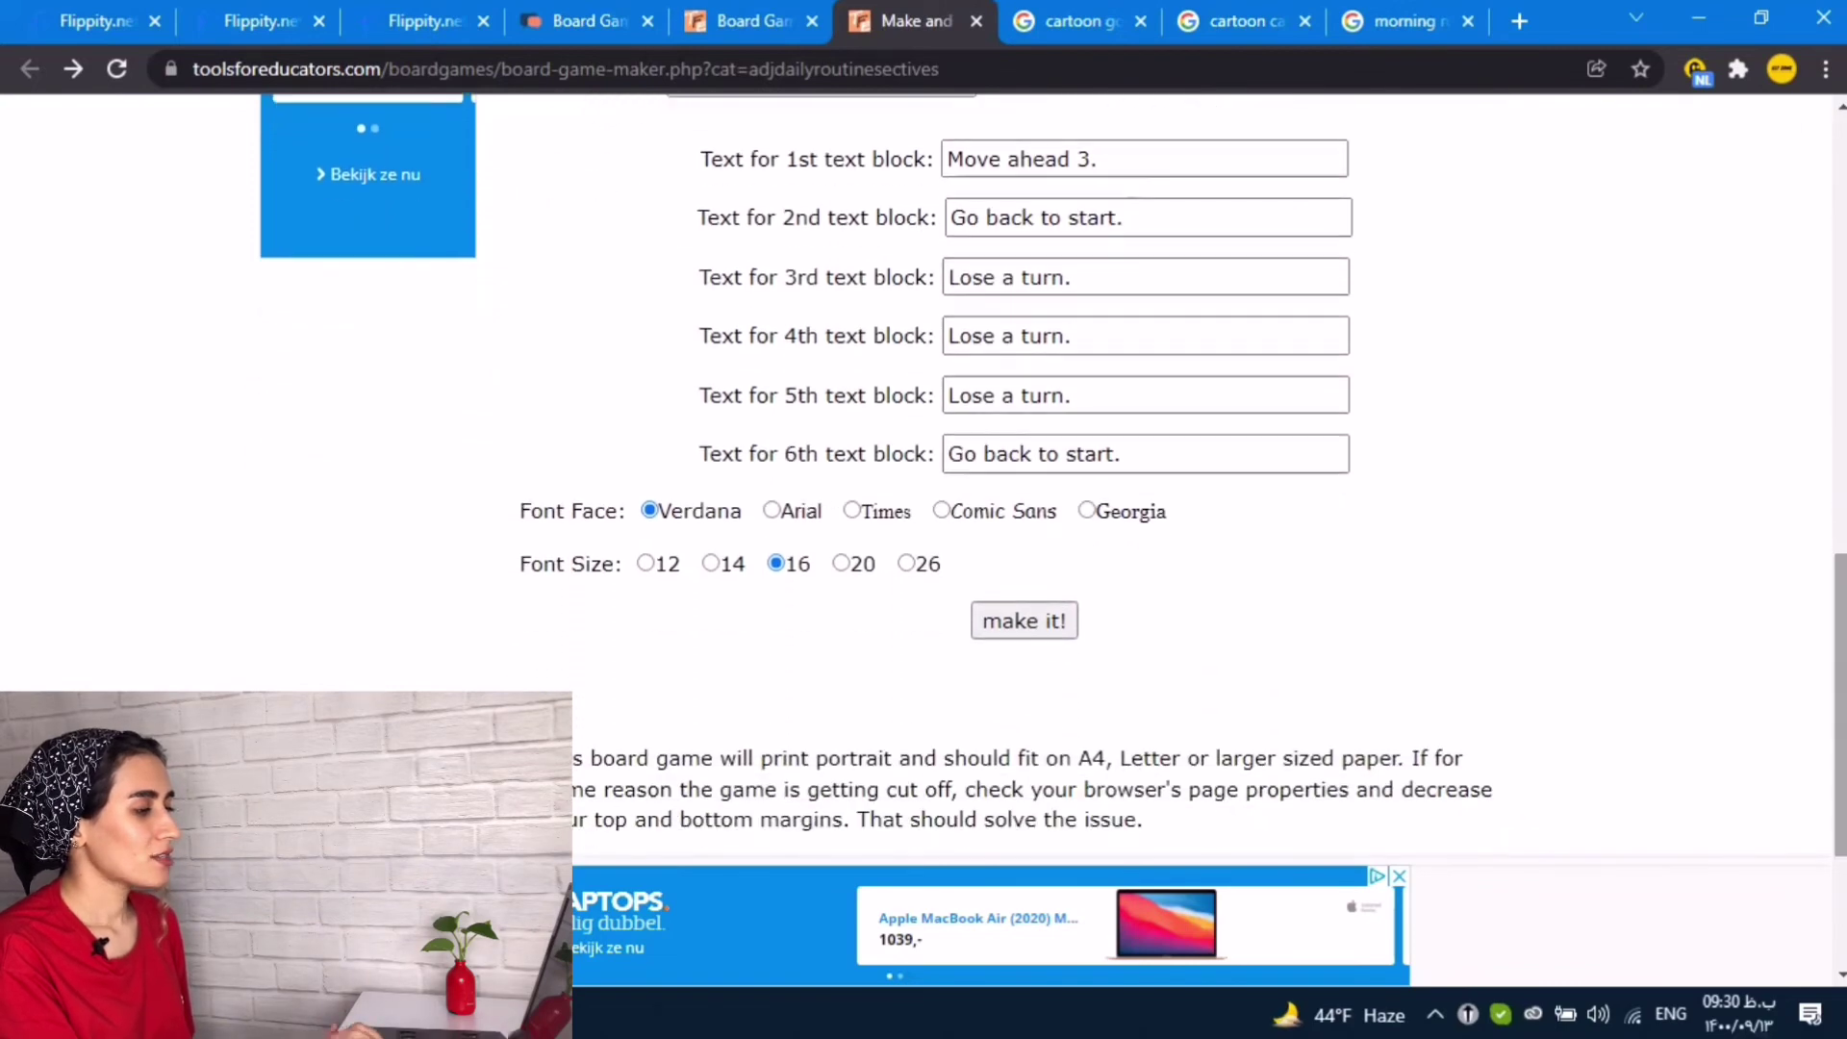
pyautogui.click(1068, 623)
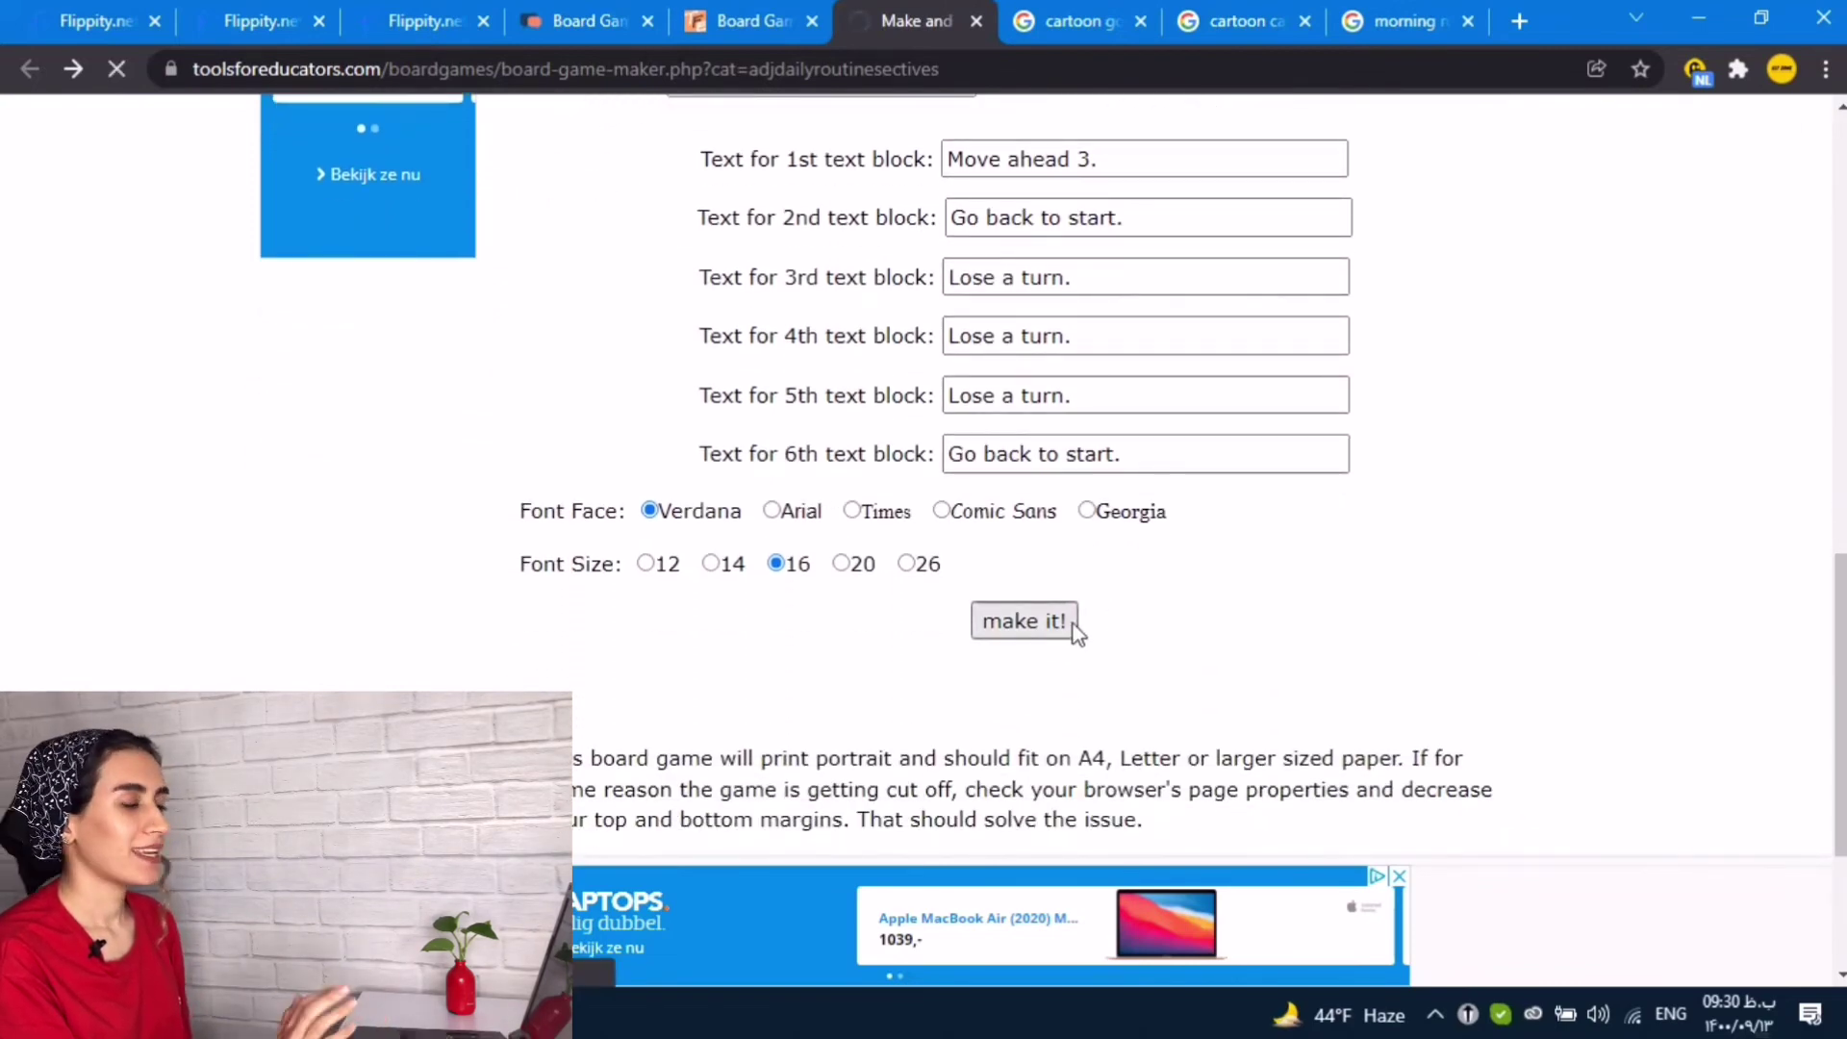